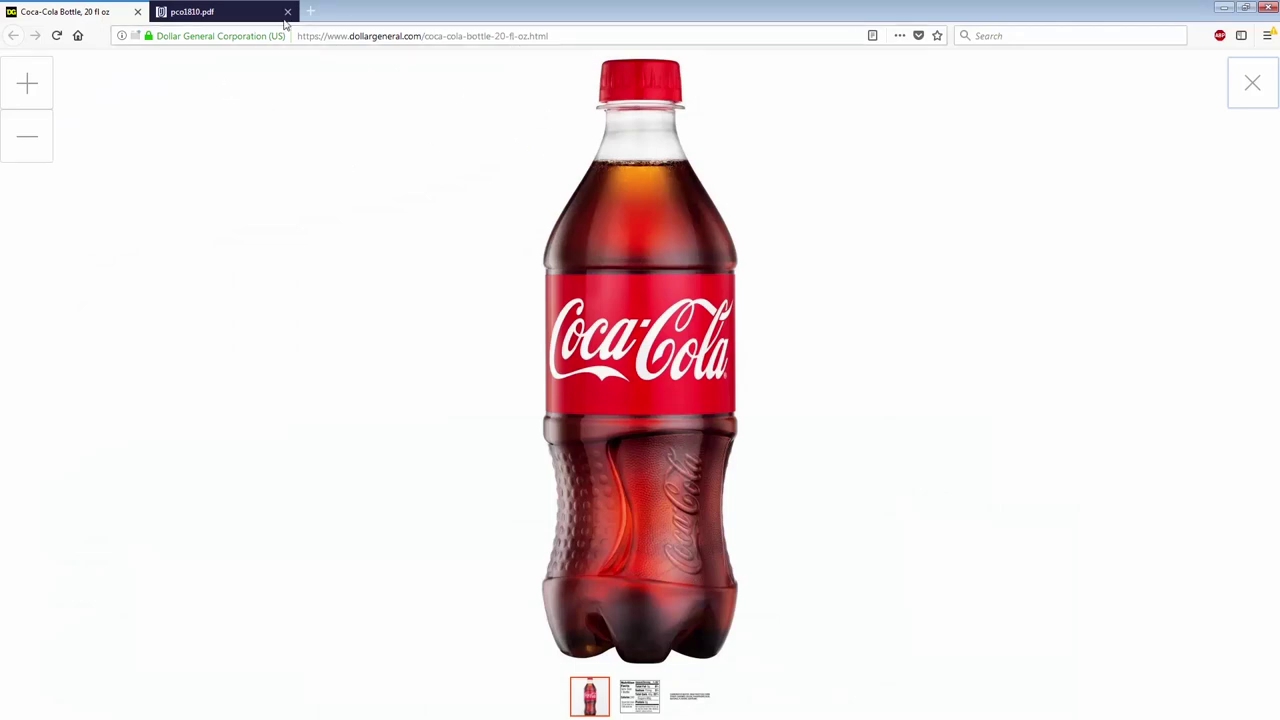
Switch from the browser to SolidWorks and exit the empty sketch in Part2.
click(1224, 7)
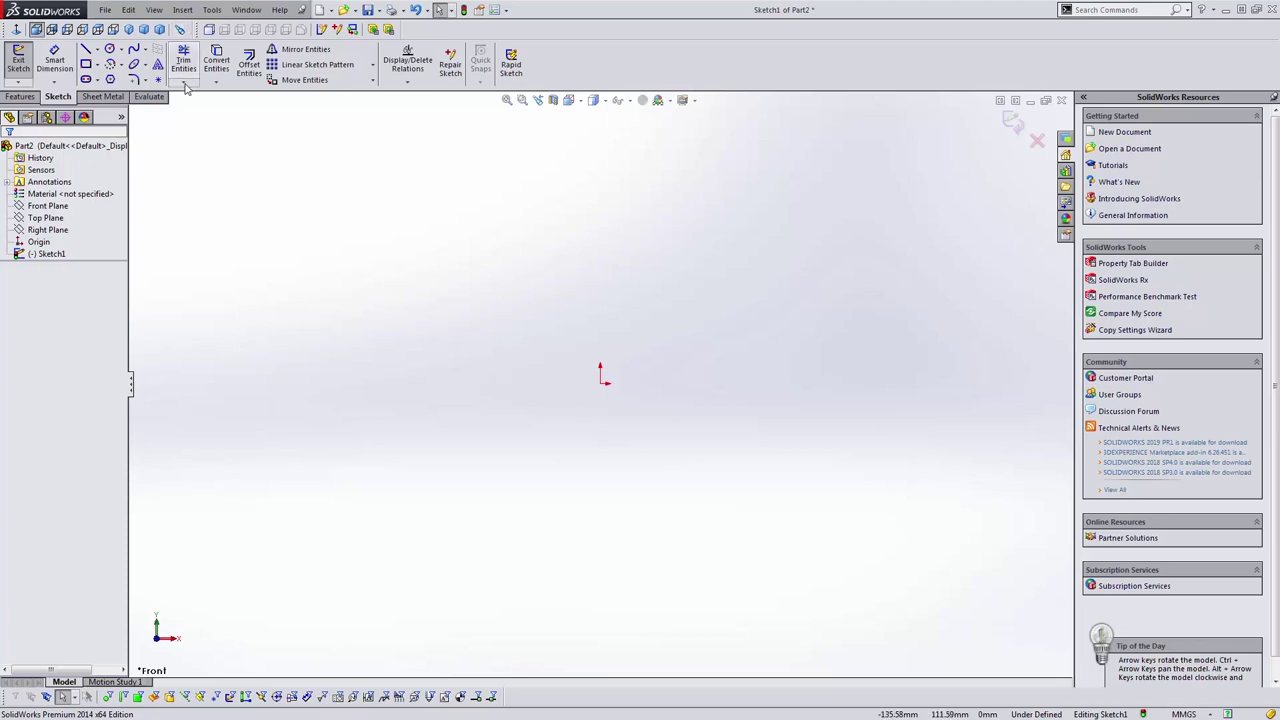
click(183, 10)
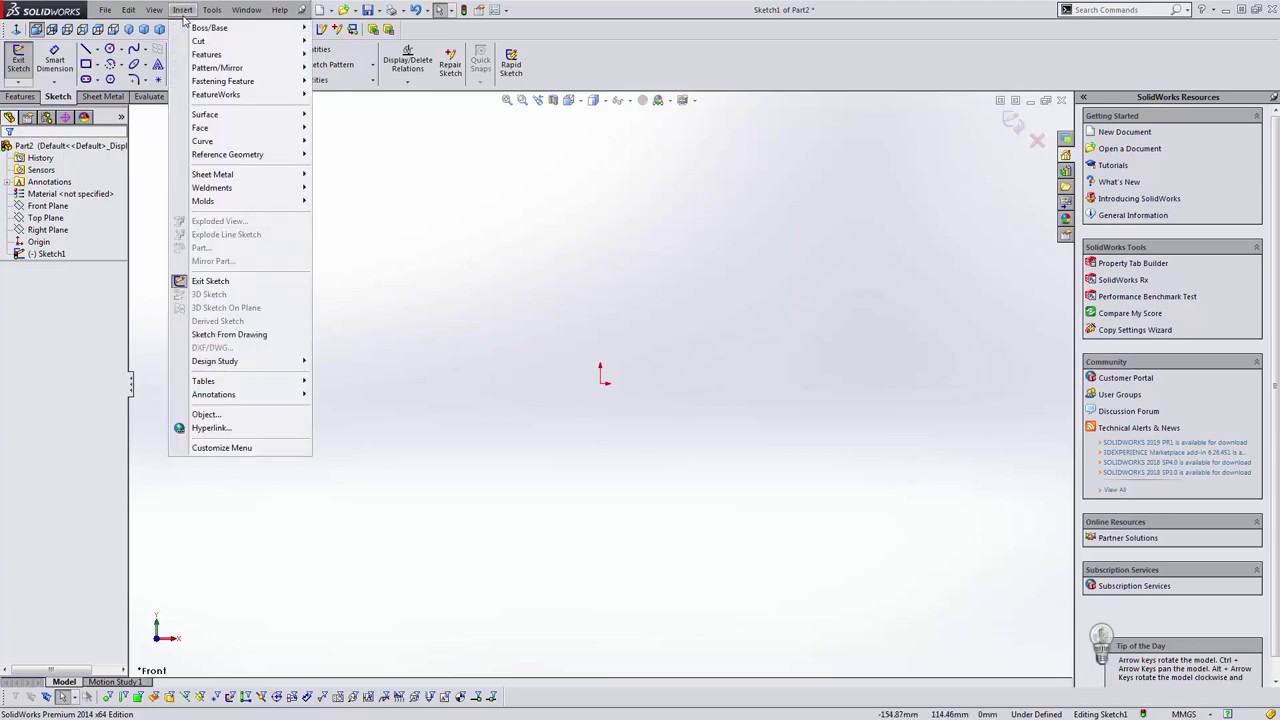
click(500, 336)
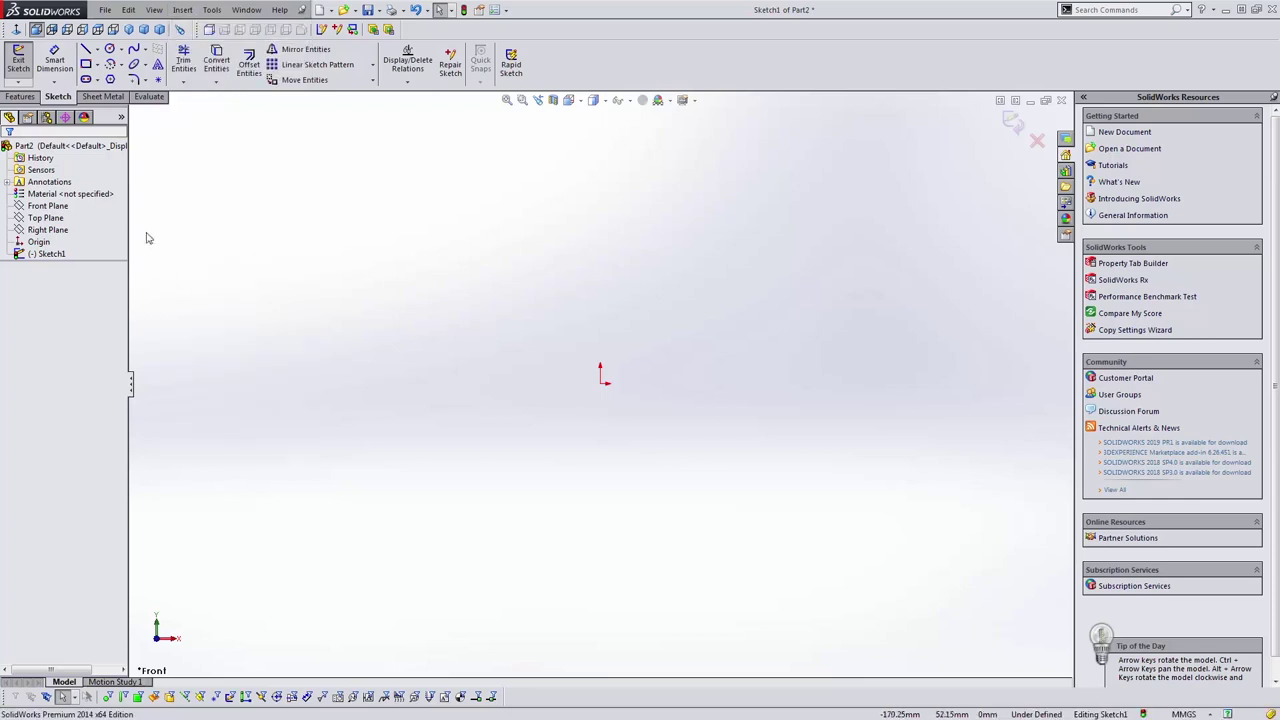
click(34, 97)
click(58, 98)
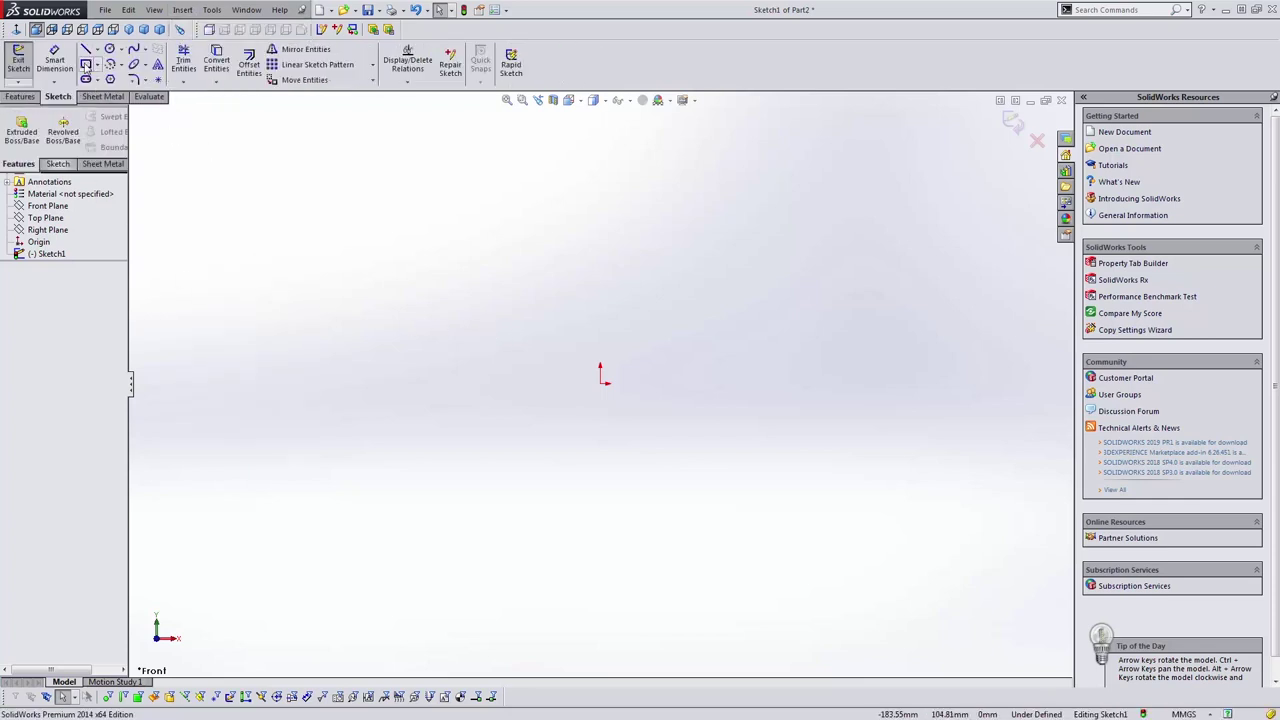
click(86, 64)
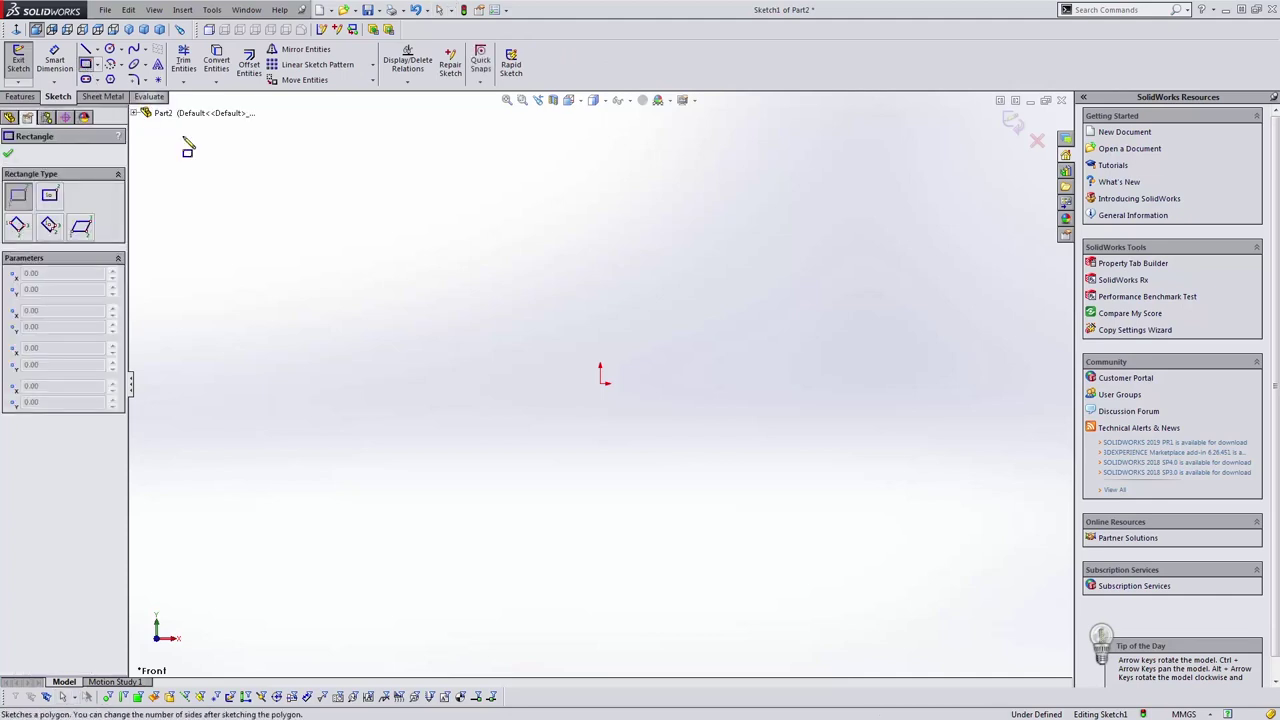
click(9, 153)
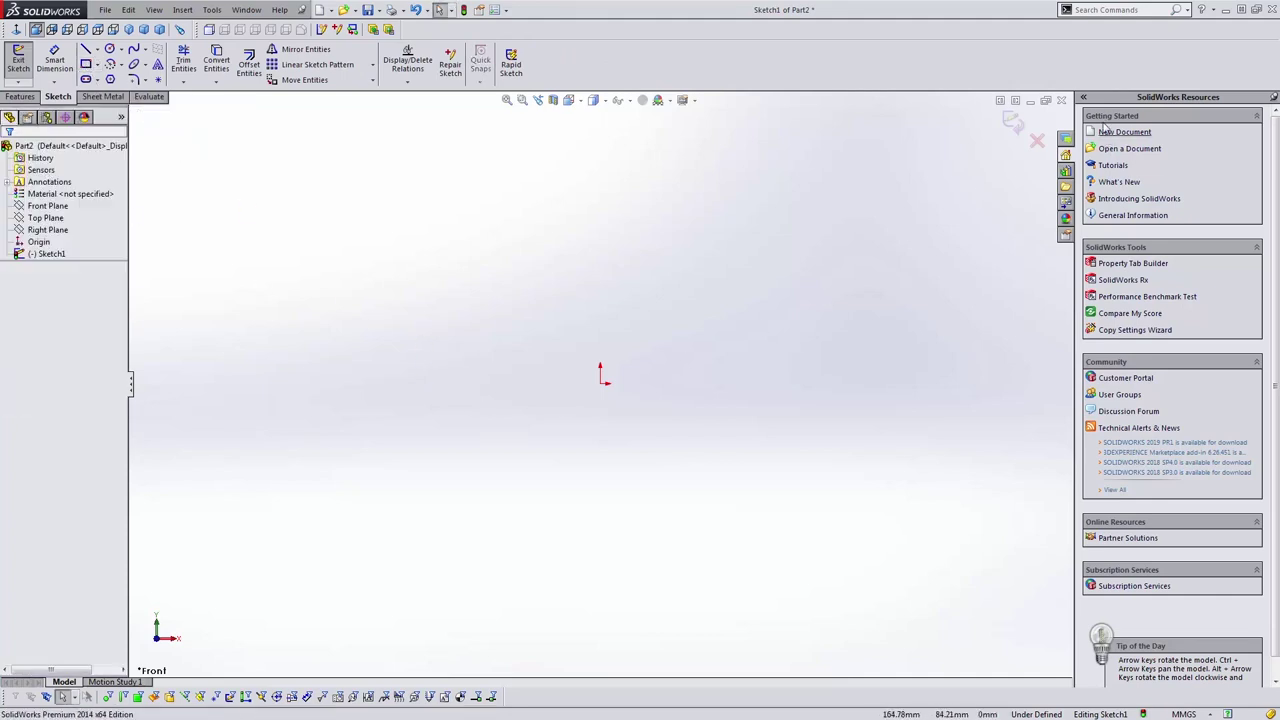
click(1012, 121)
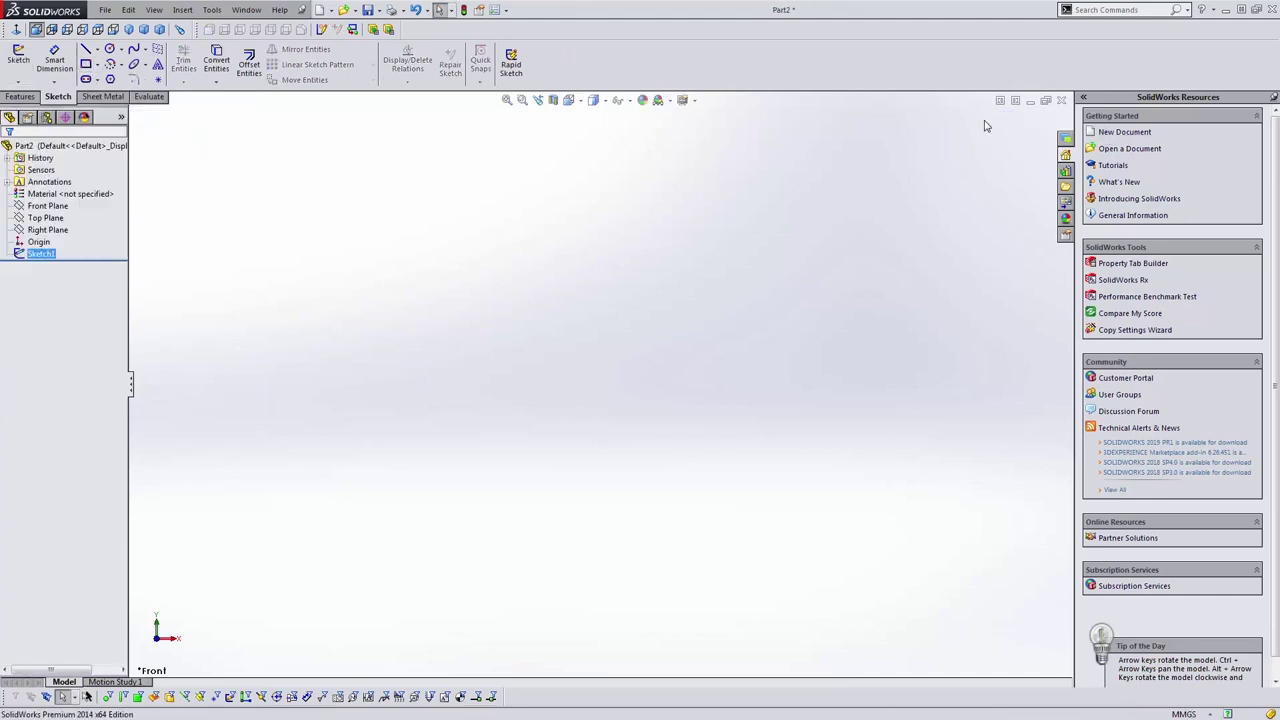
Create a new part document and start a sketch on the Front Plane.
click(105, 10)
click(130, 25)
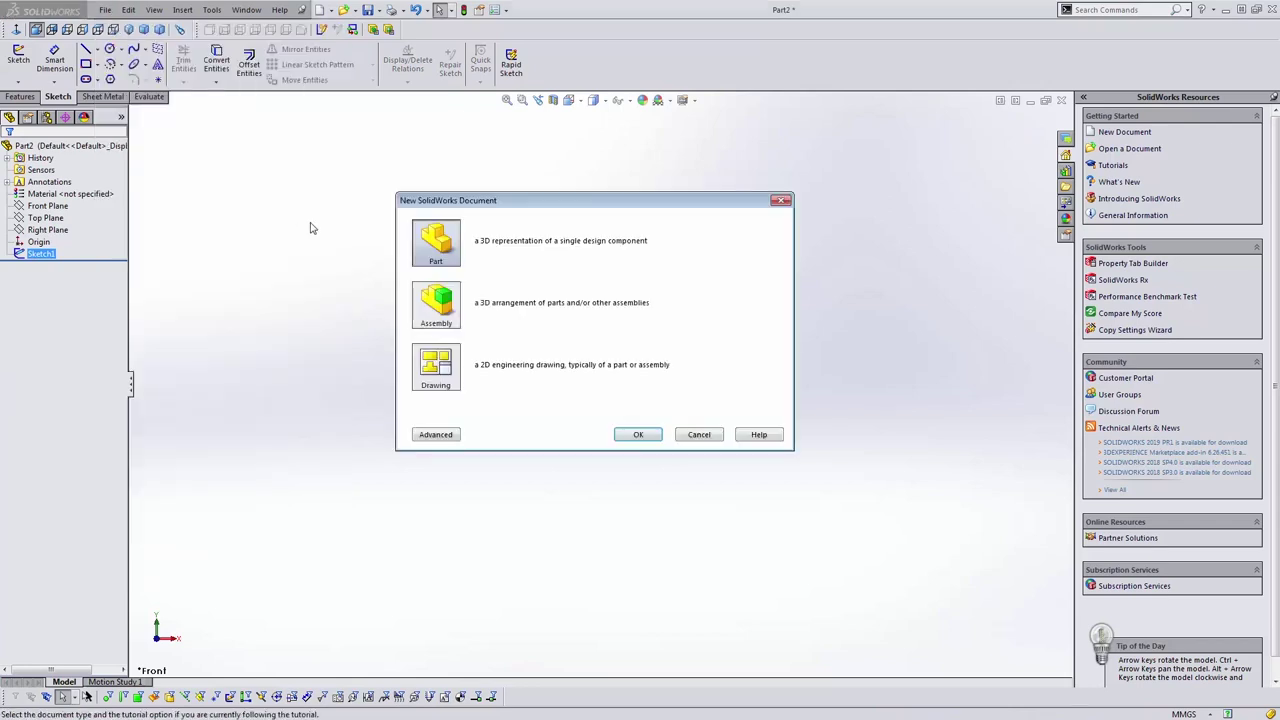
click(638, 434)
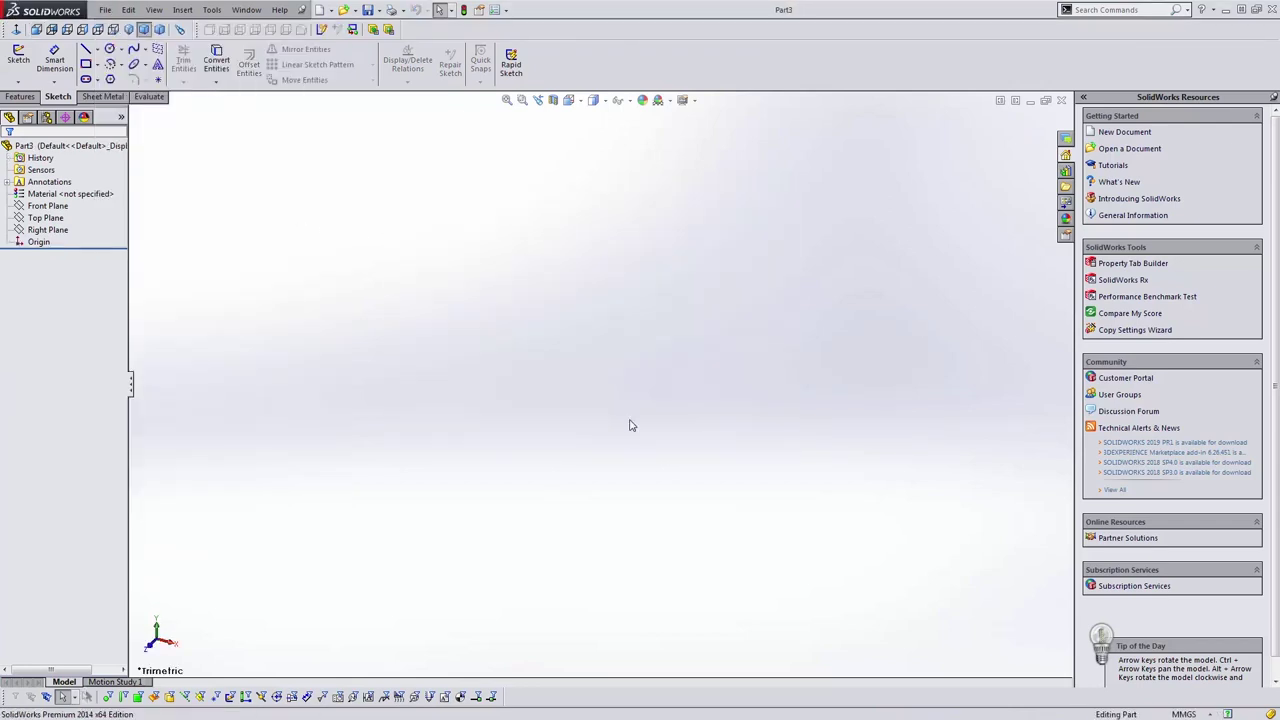
click(86, 63)
click(420, 268)
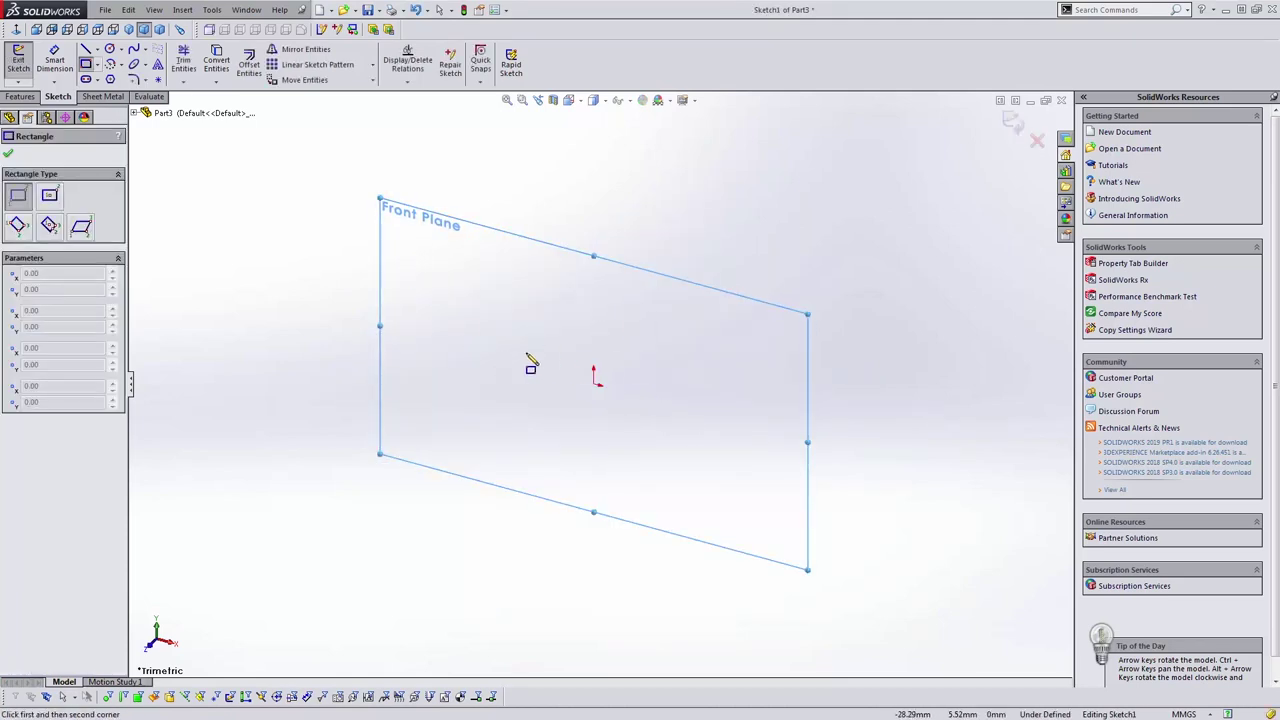
key(Escape)
Insert coca cola.png as a sketch picture at its default size and view the sketch plane straight on.
click(182, 10)
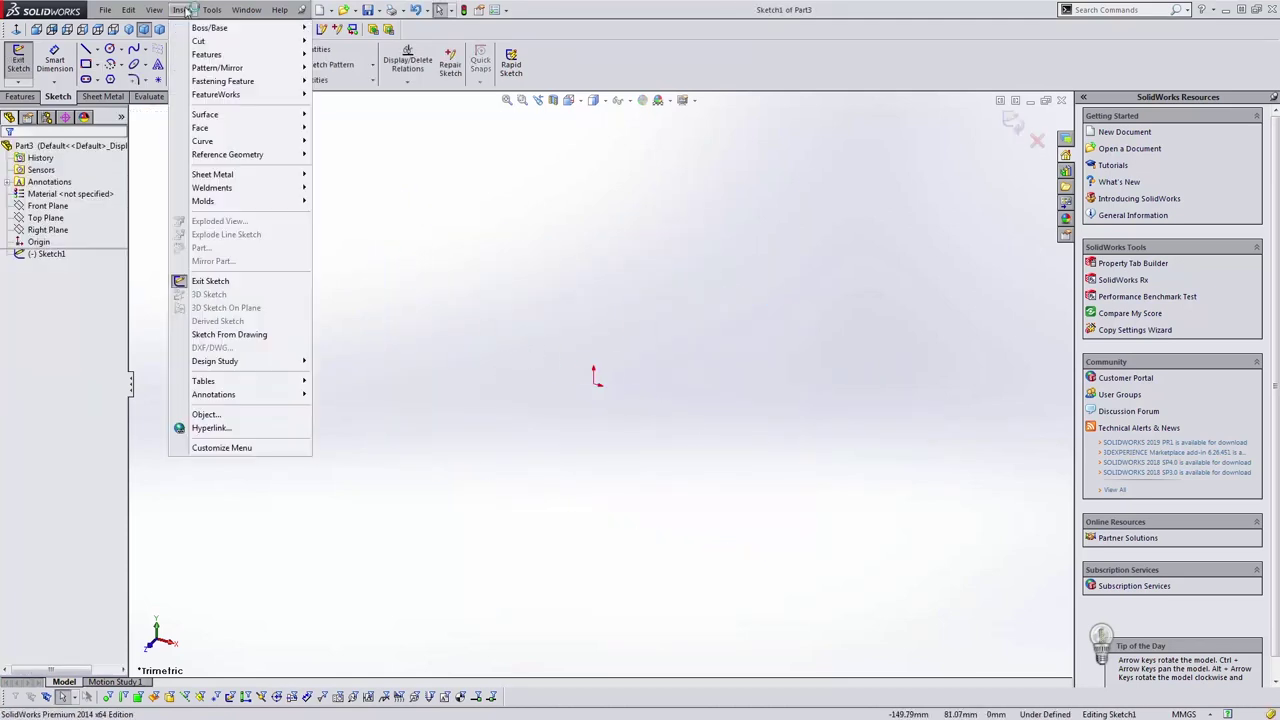
mouse_move(210, 10)
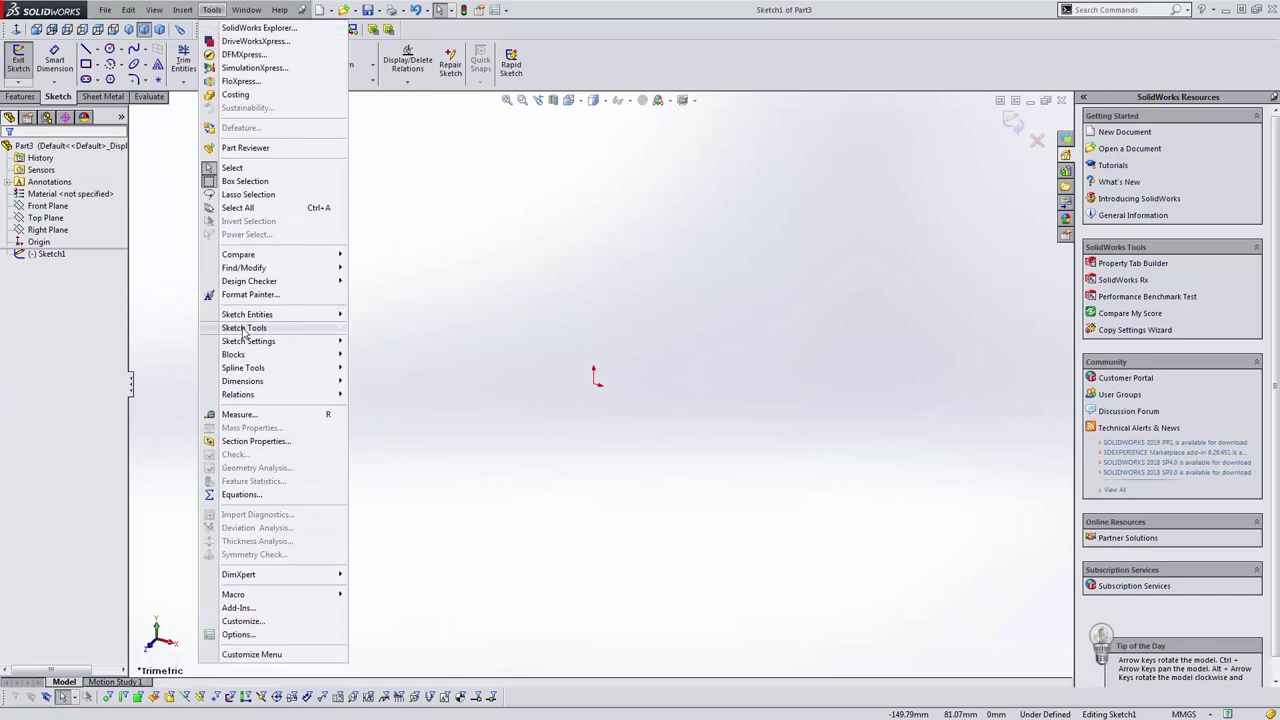
mouse_move(243, 330)
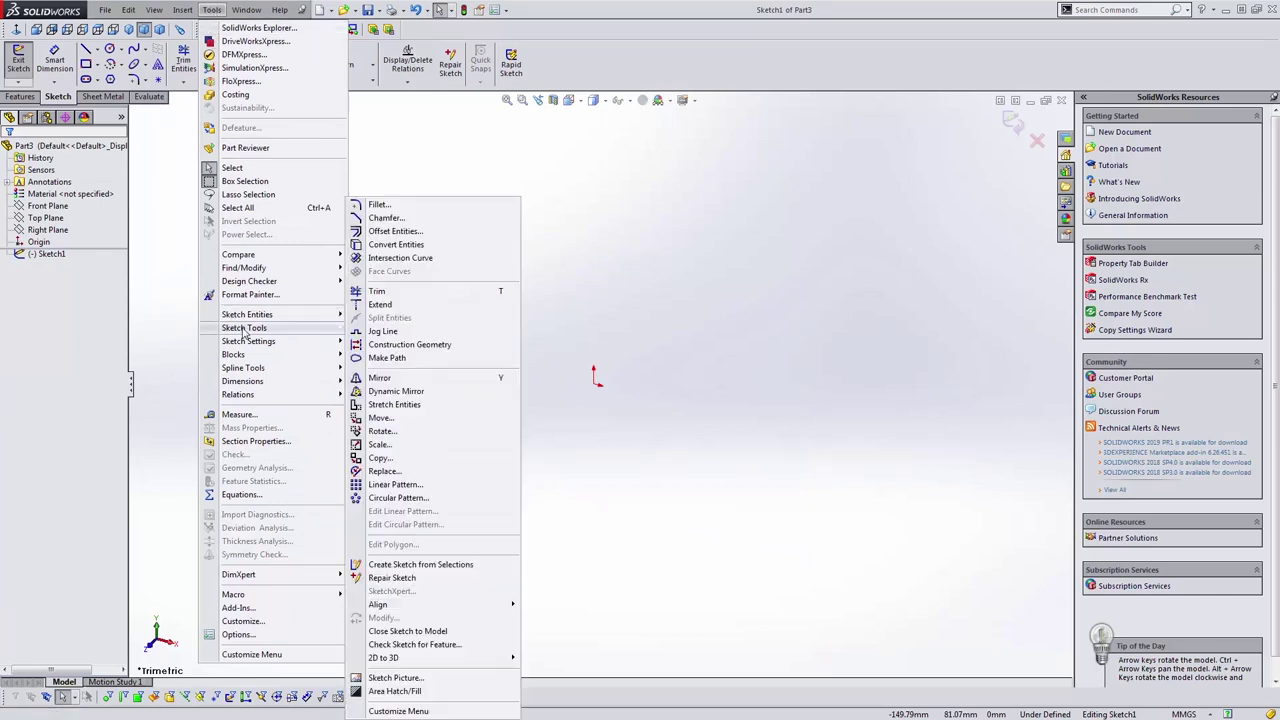
click(396, 678)
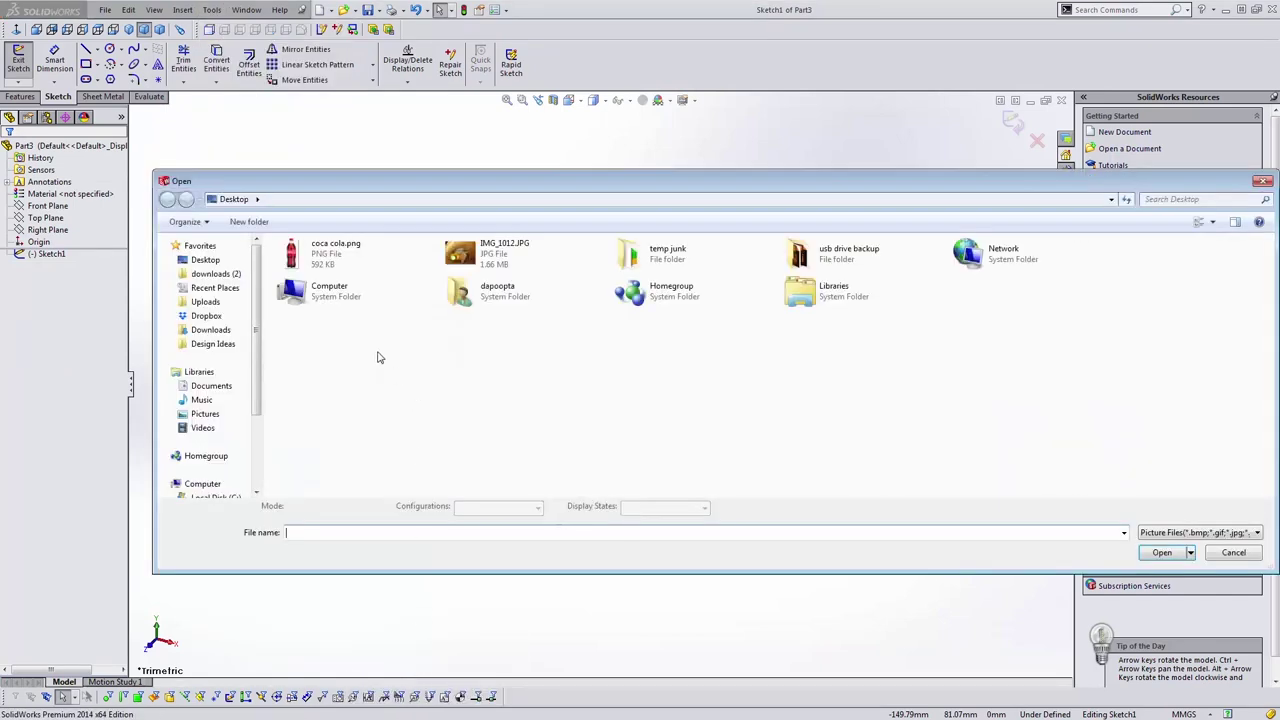
click(1167, 533)
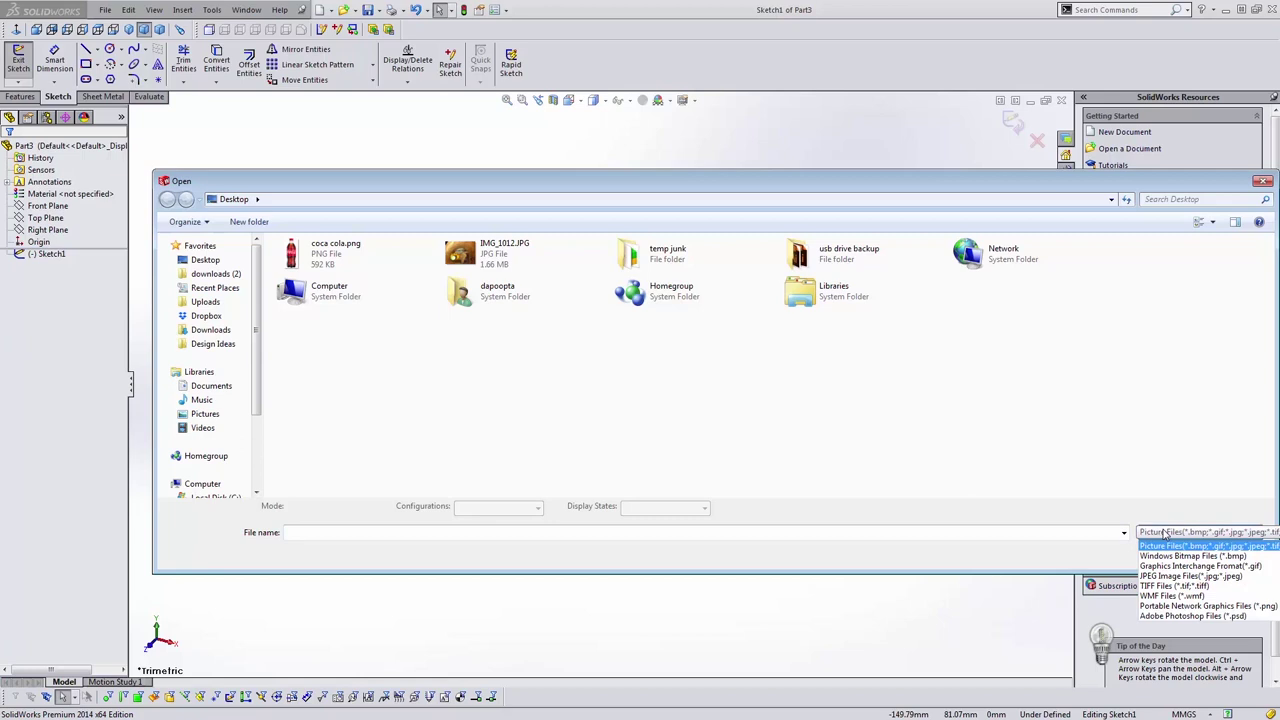
click(318, 257)
click(318, 257)
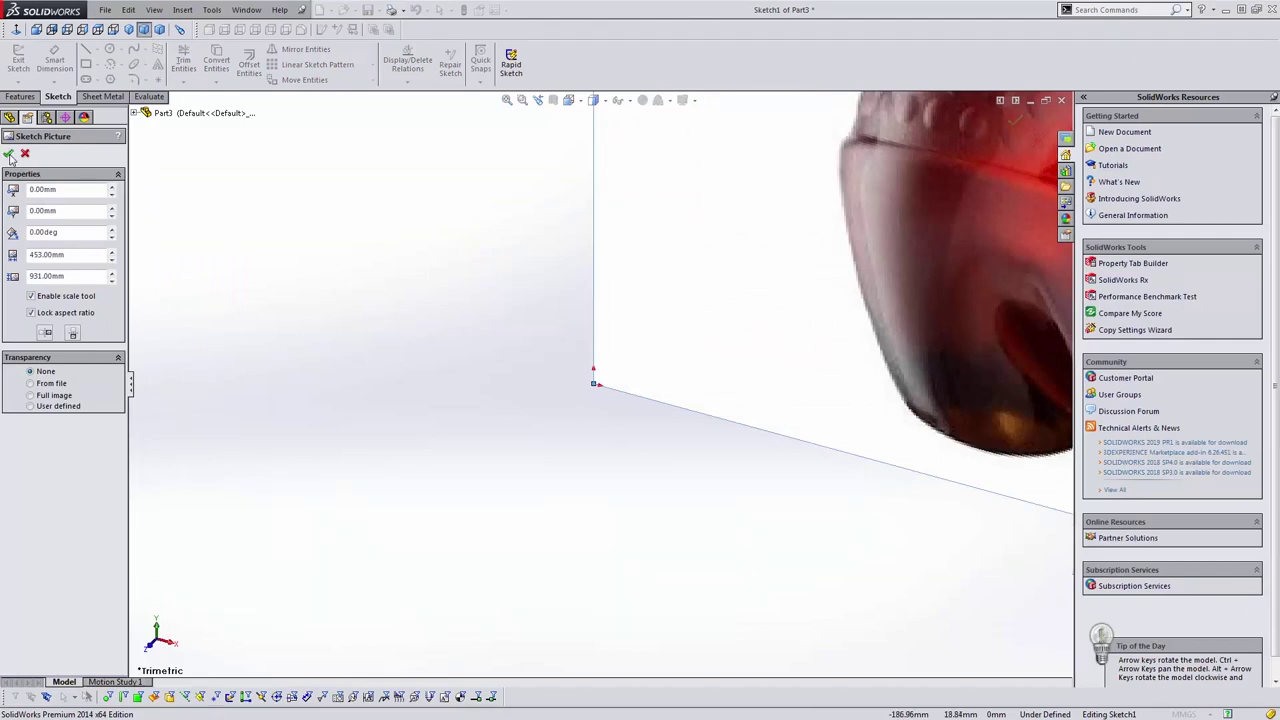
click(8, 154)
click(16, 29)
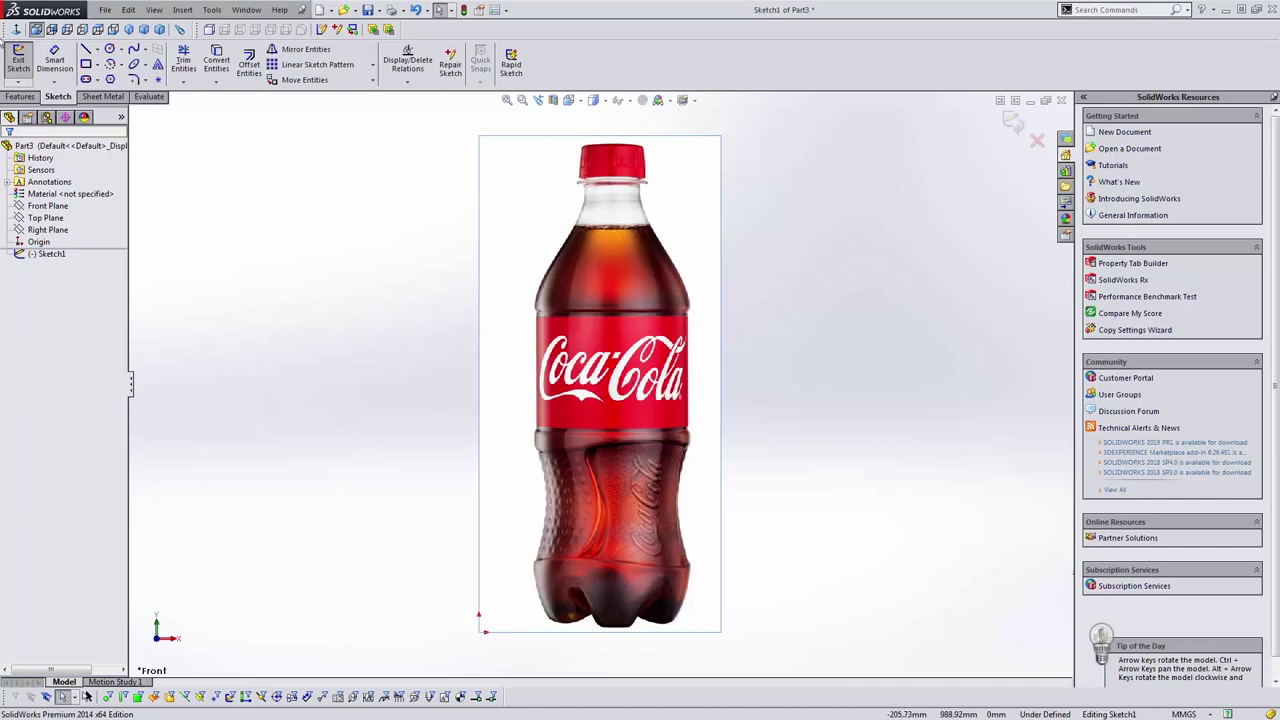
click(86, 48)
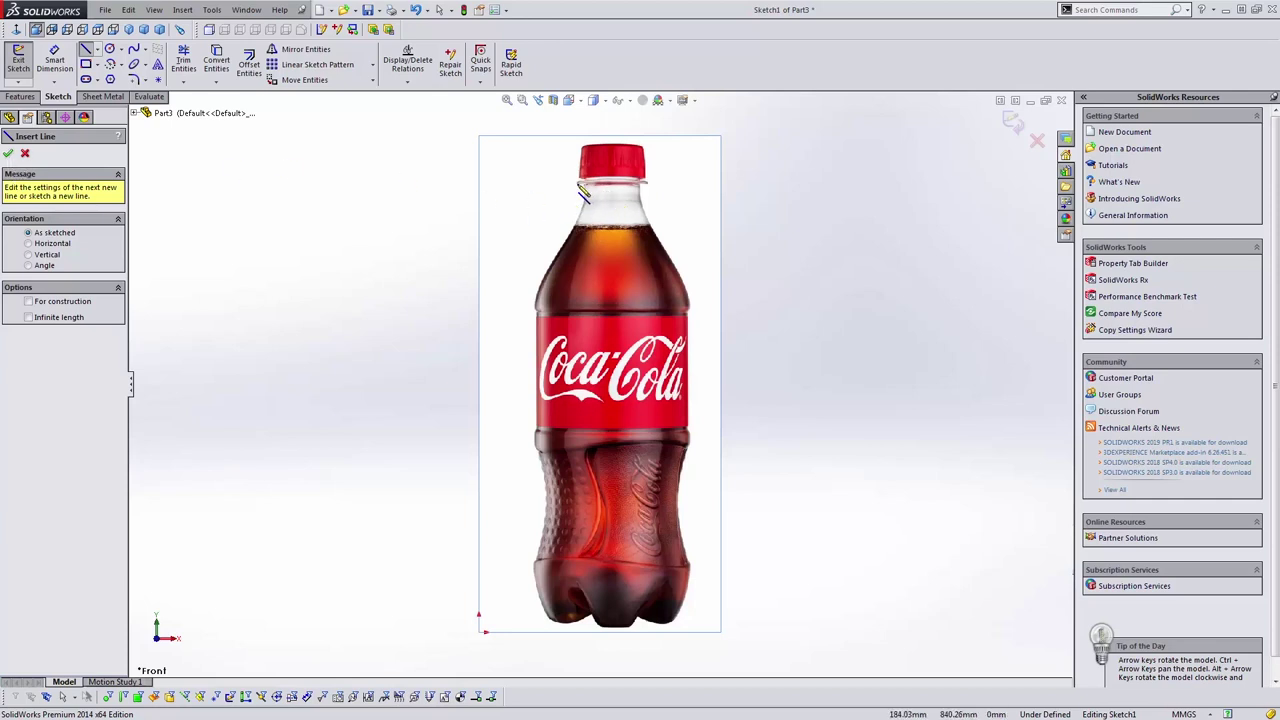
click(10, 156)
click(534, 242)
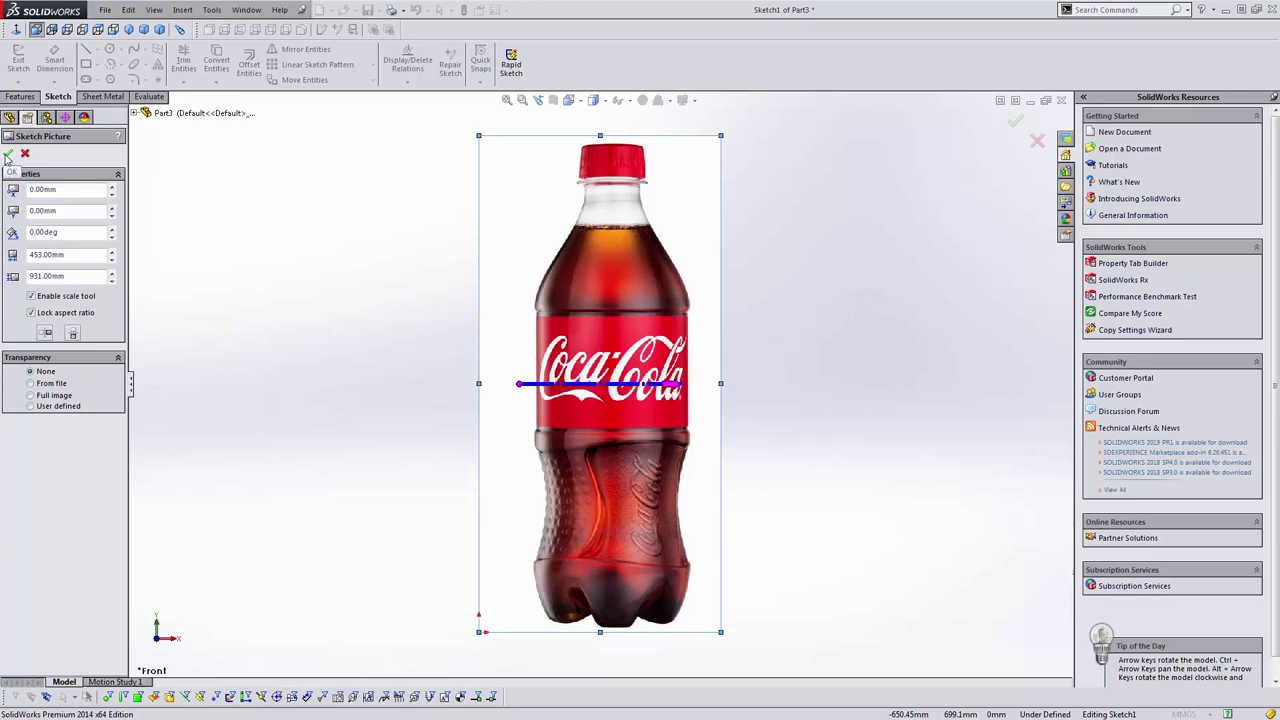
click(8, 154)
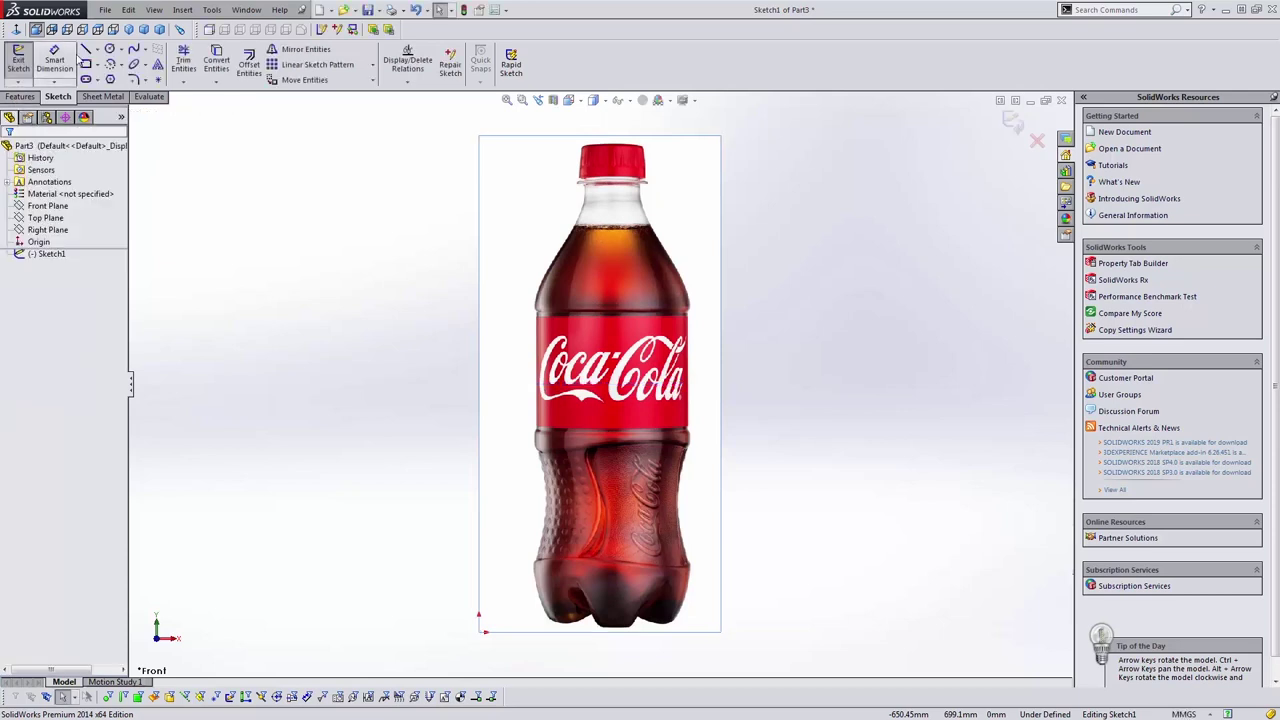
Sketch a horizontal line about 130 mm long across the bottle's neck ring just below the cap.
click(86, 48)
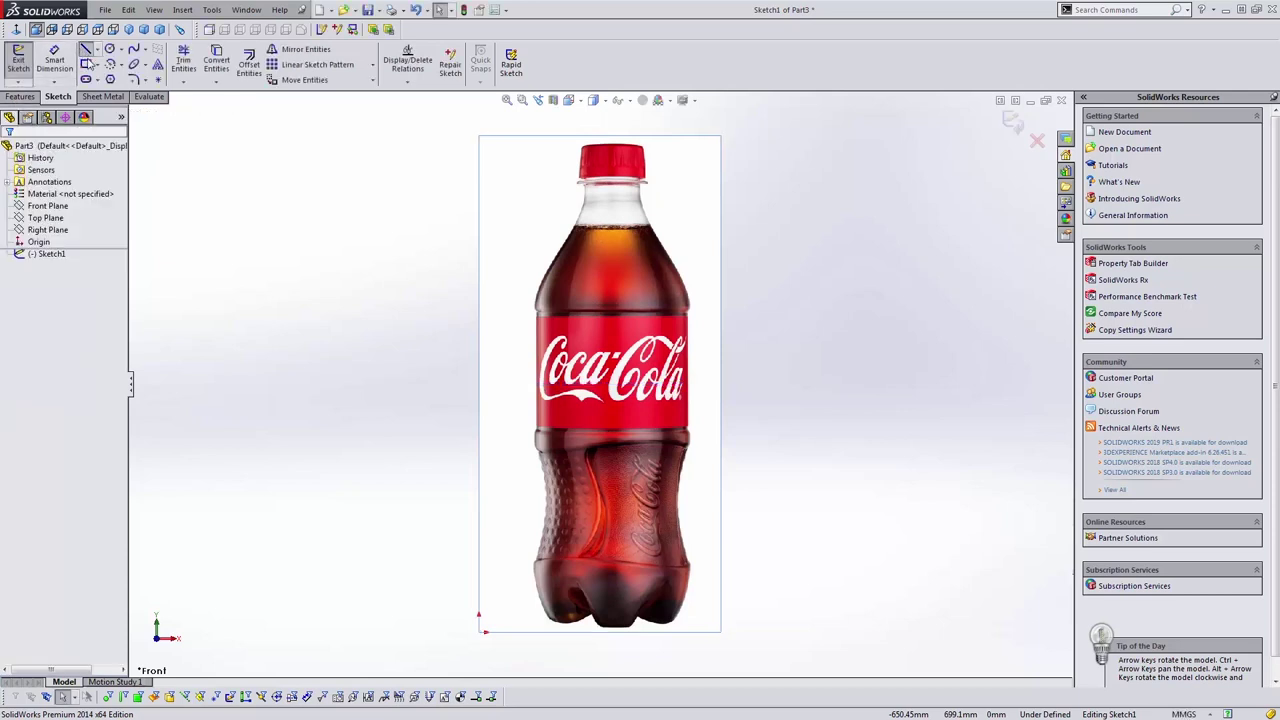
click(577, 182)
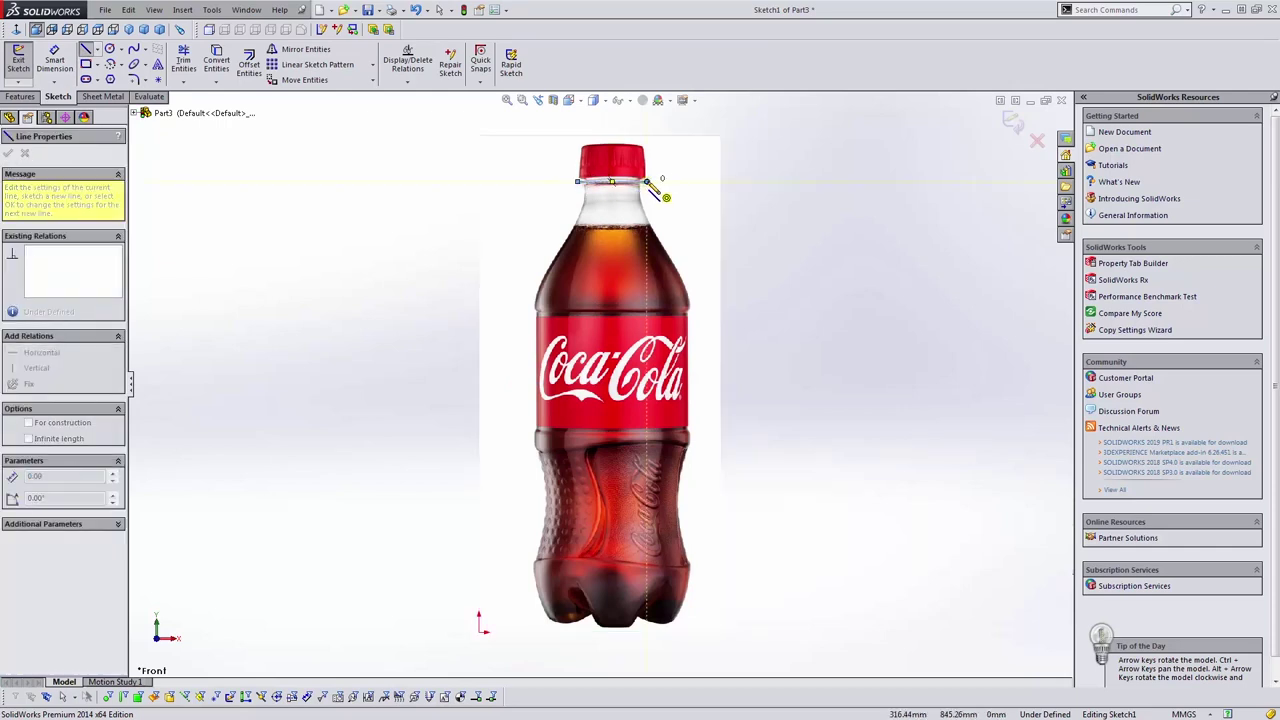
click(648, 182)
key(Escape)
Dimension the length of the line across the bottle's neck ring.
key(d)
click(640, 182)
click(708, 228)
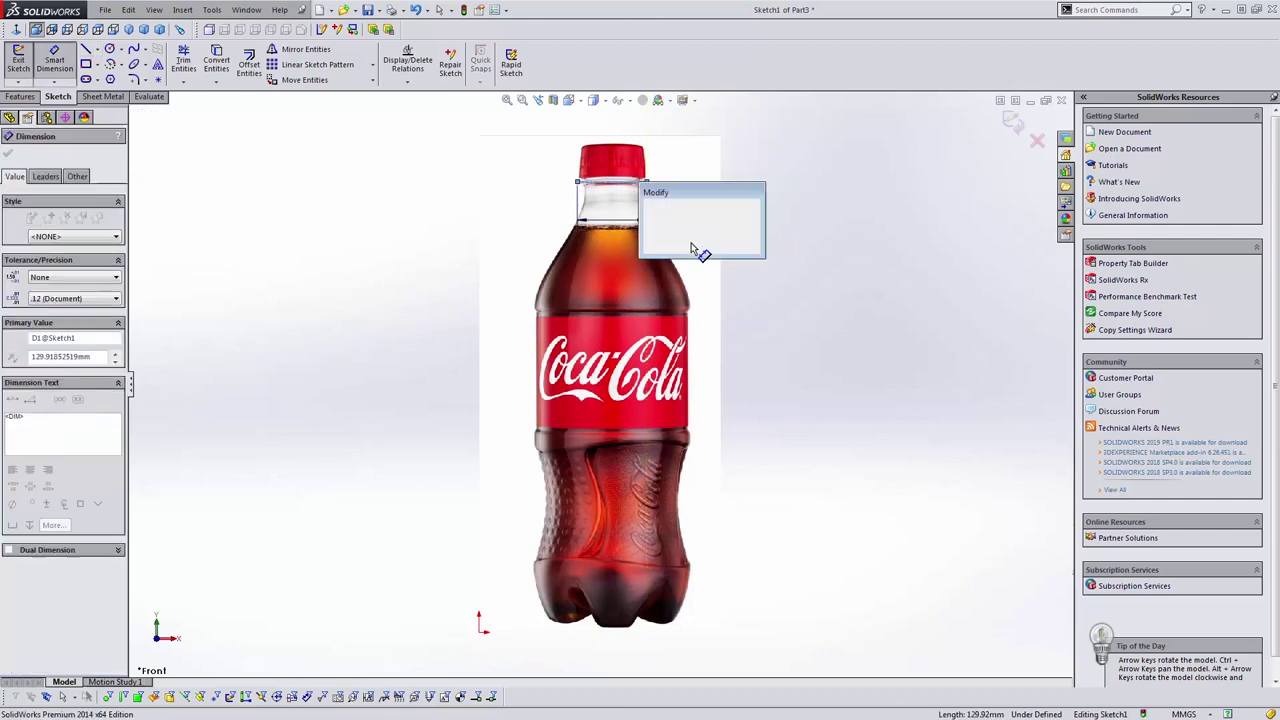
click(654, 214)
key(Escape)
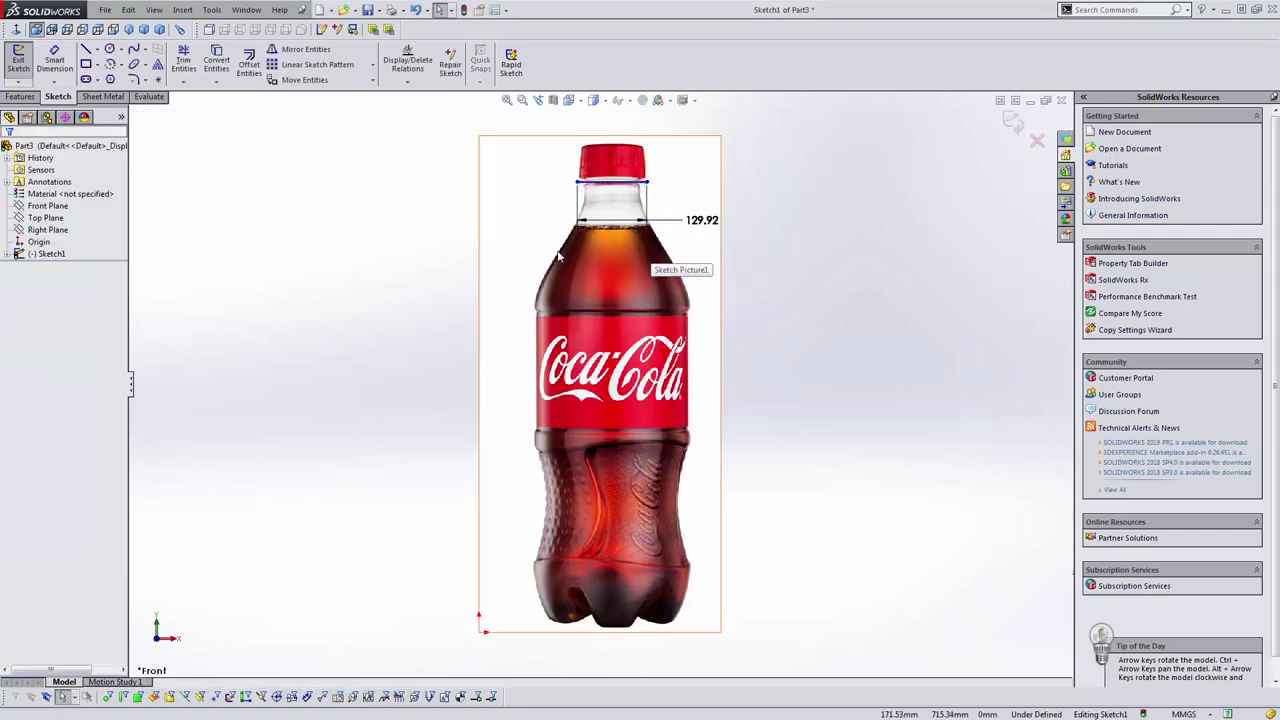
Switch to the browser to check the bottle neck diameters in the pco1810.pdf drawing, and return to SolidWorks.
key(alt+Tab)
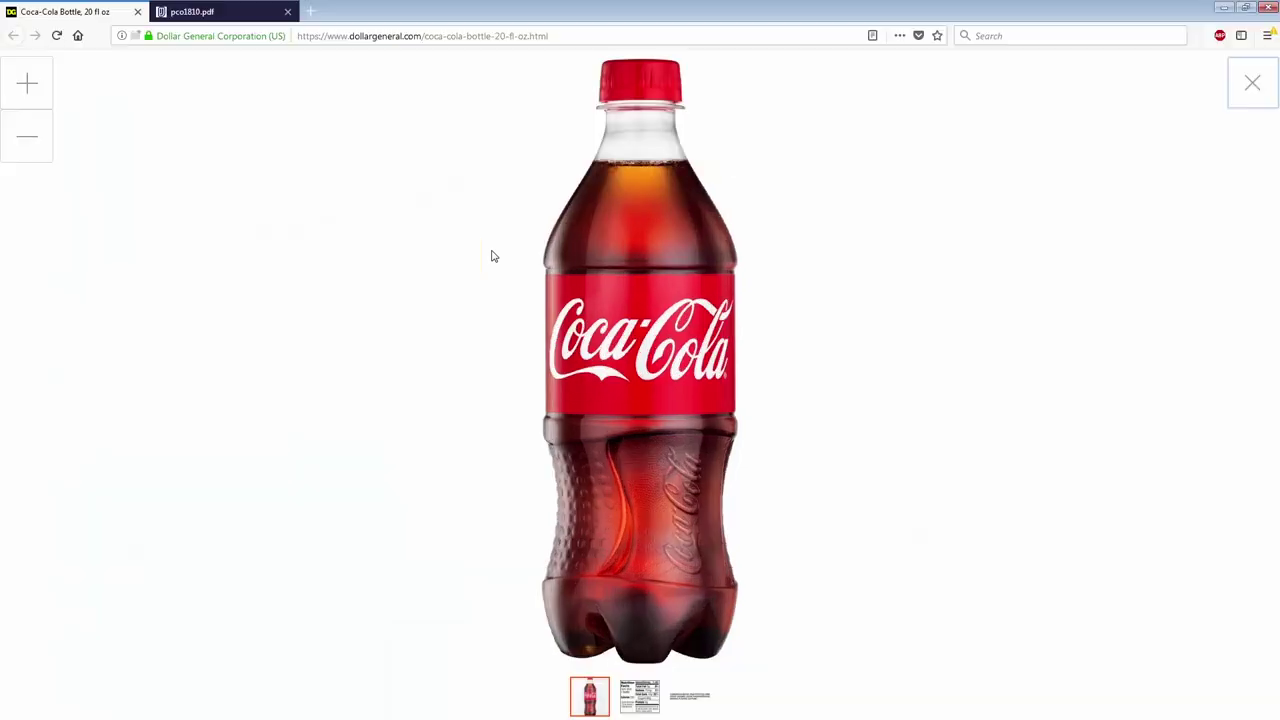
click(191, 11)
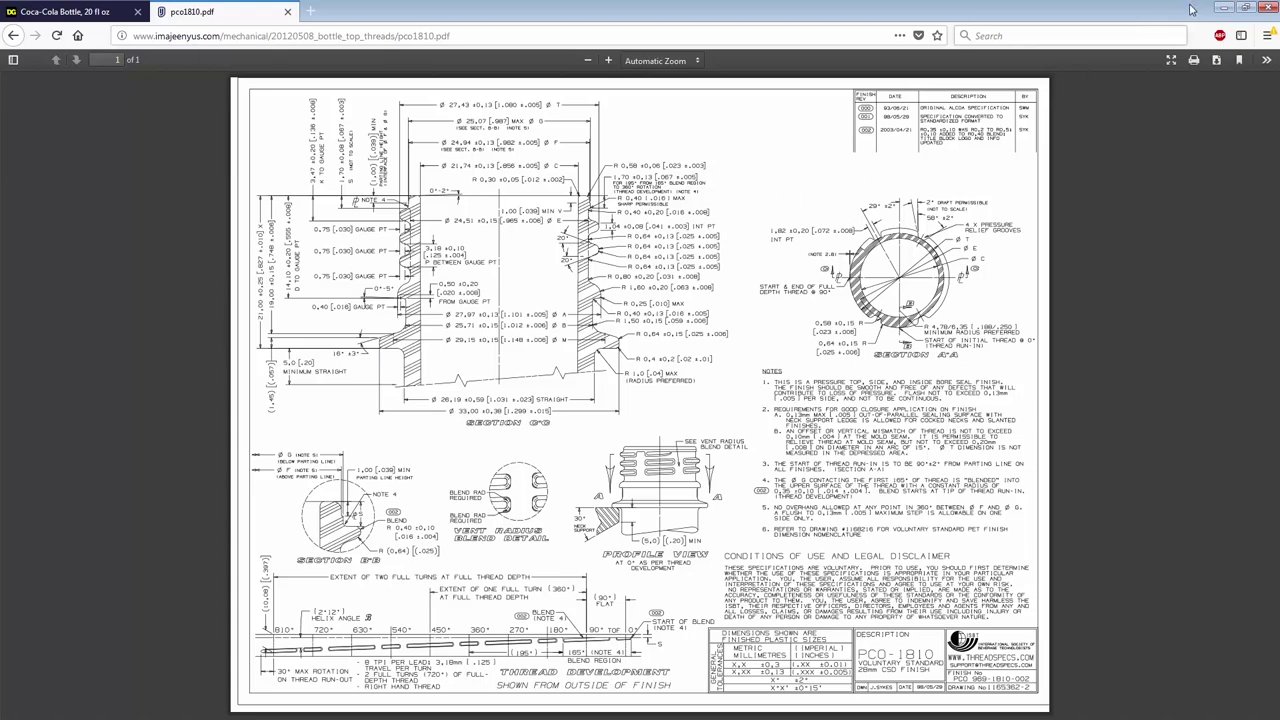
click(1224, 7)
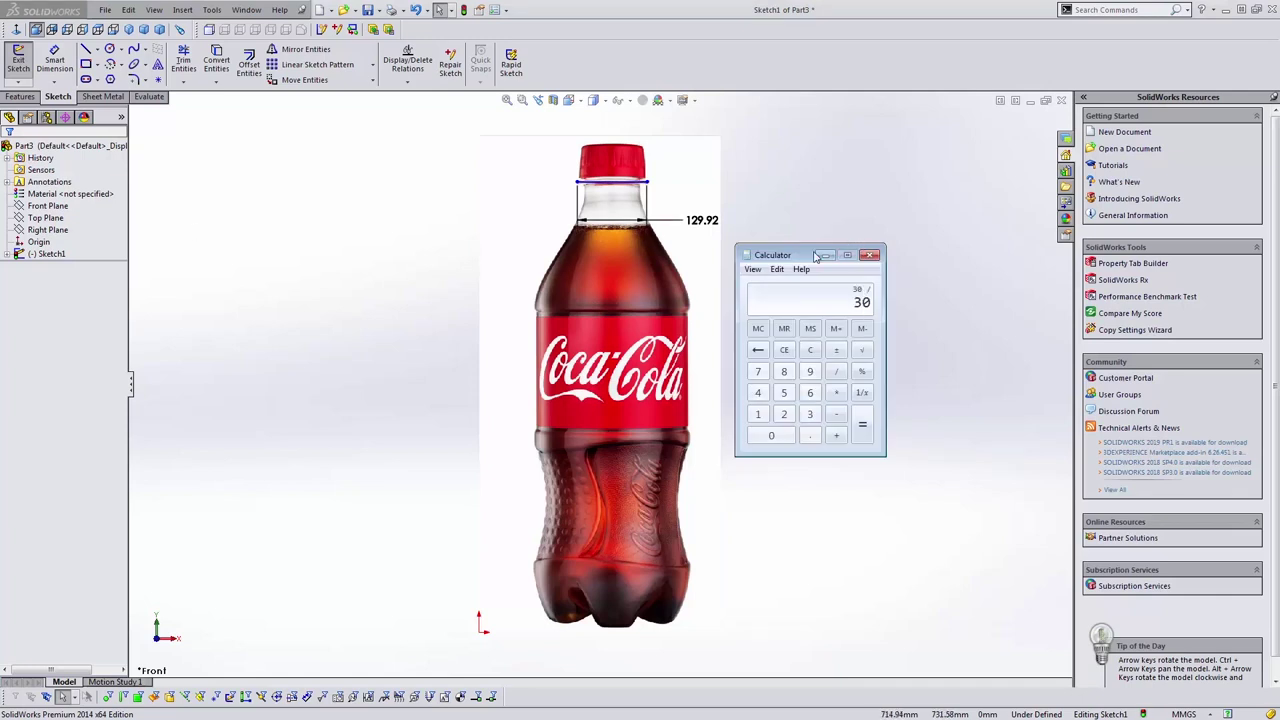
In Calculator, divide 30 by 129.92 and multiply the result by the sketch picture's width of 453.
text(129.92)
key(Return)
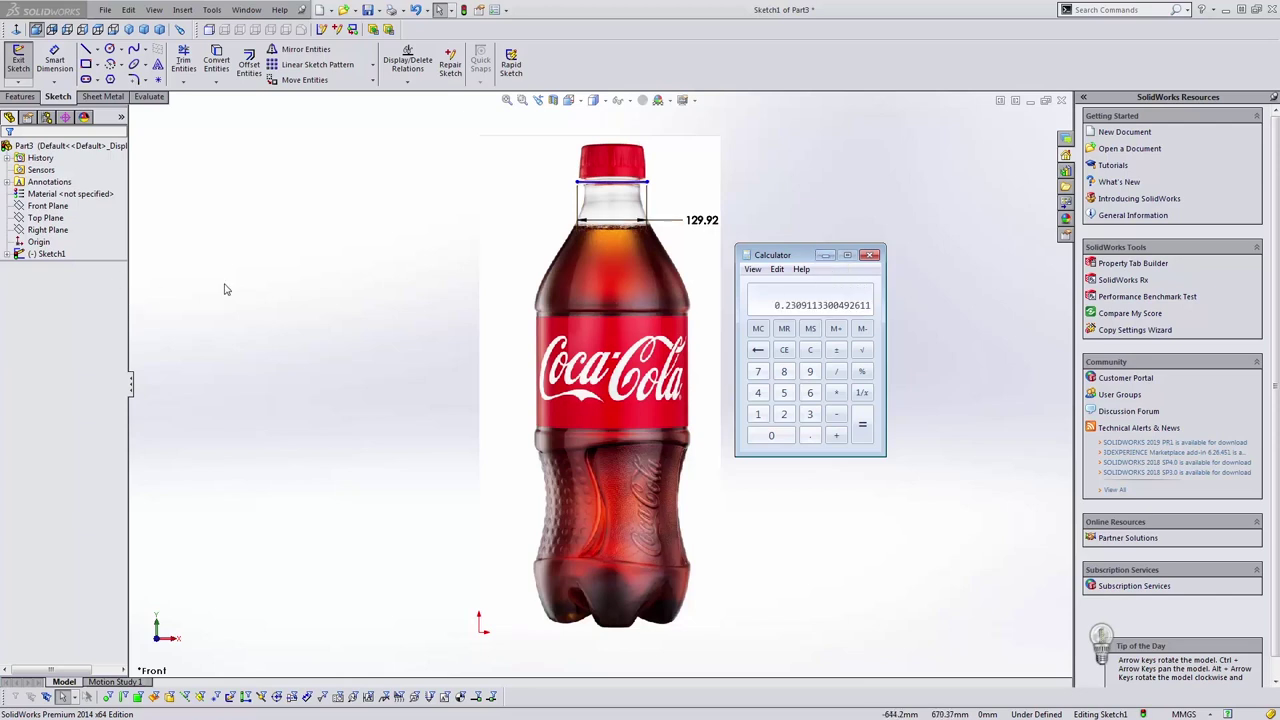
double_click(555, 282)
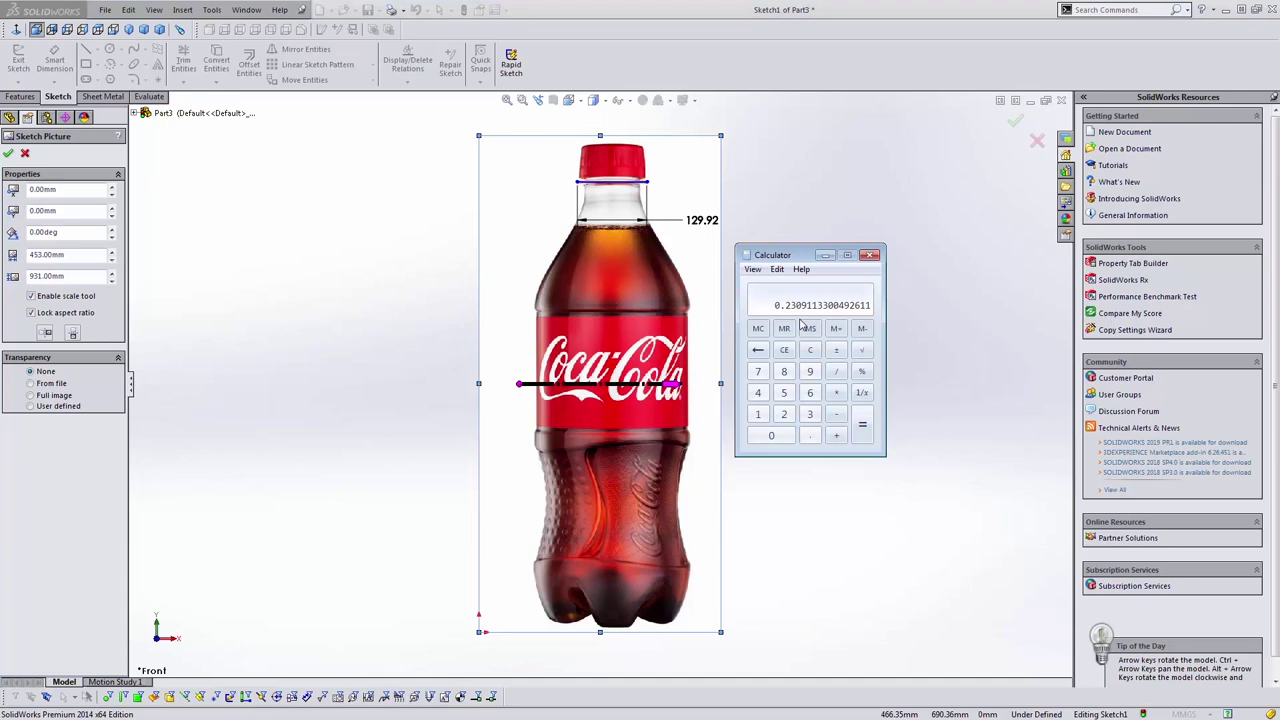
key(asterisk)
text(4)
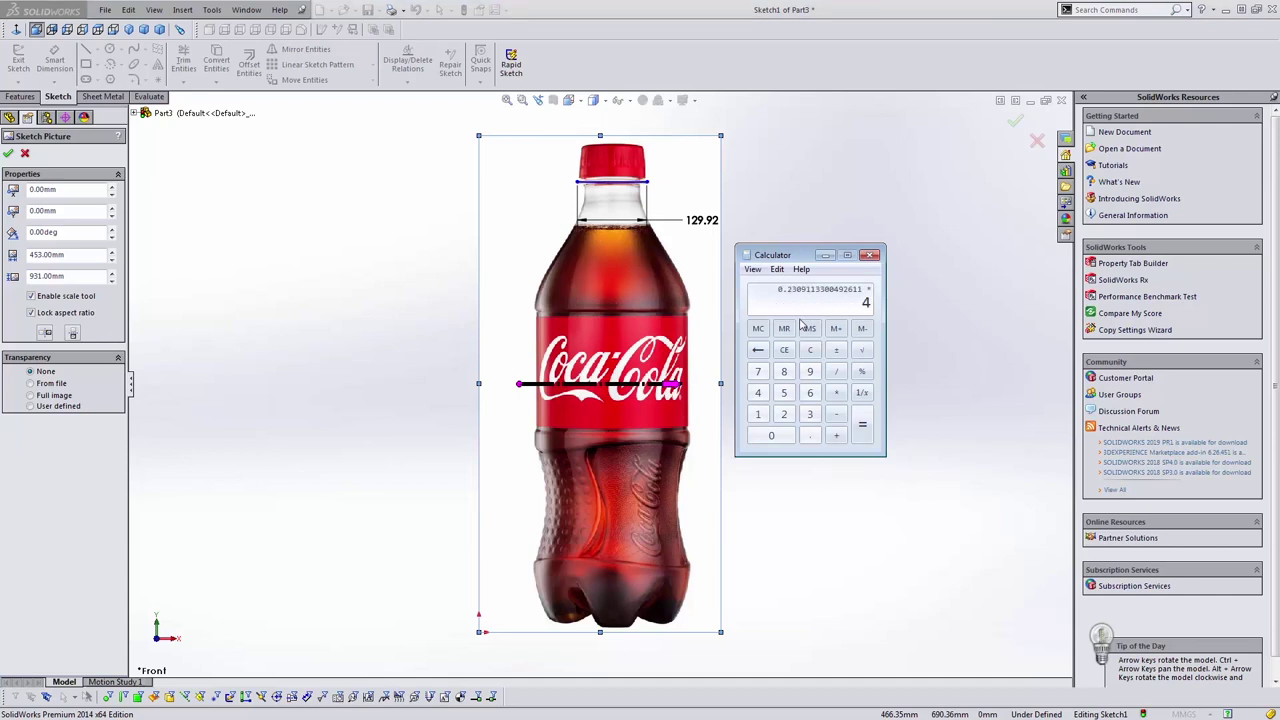
text(53)
key(Return)
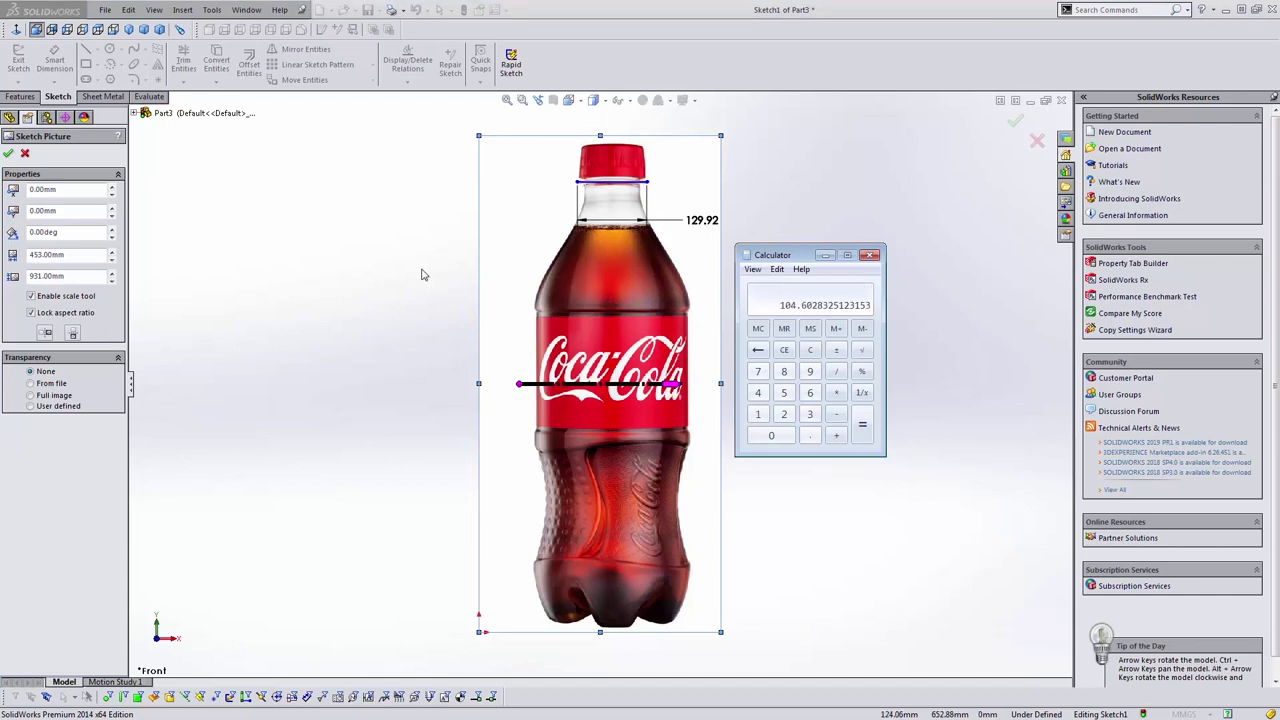
Set the sketch picture's width to 104.60 mm with the aspect ratio locked, and accept the picture properties.
double_click(76, 259)
text(10)
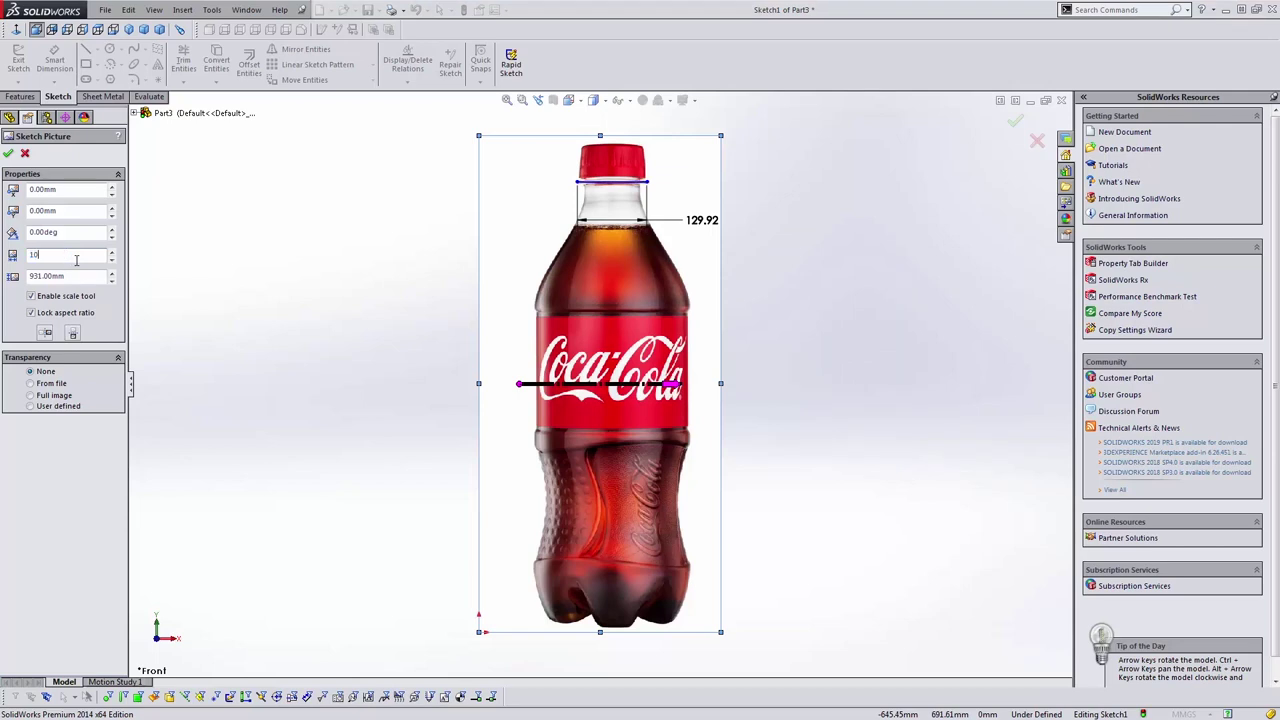
text(4)
key(Return)
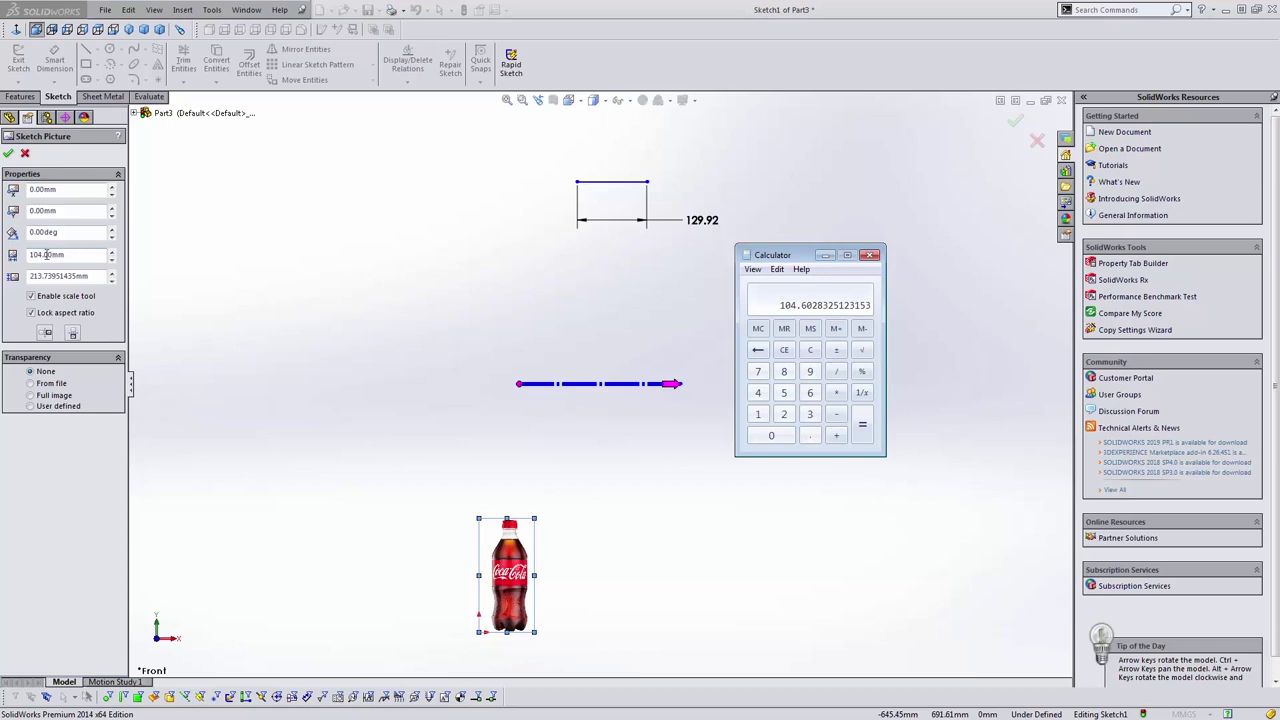
drag(46, 254, 83, 254)
text(6)
key(Return)
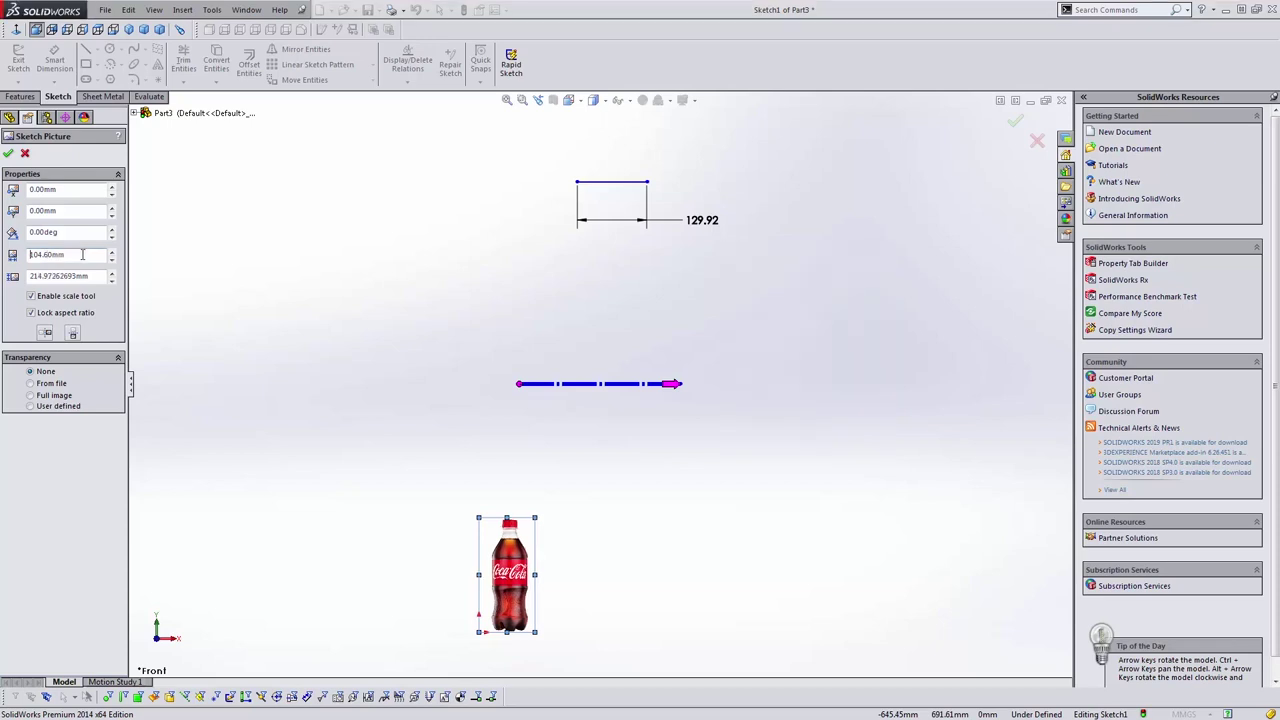
click(8, 153)
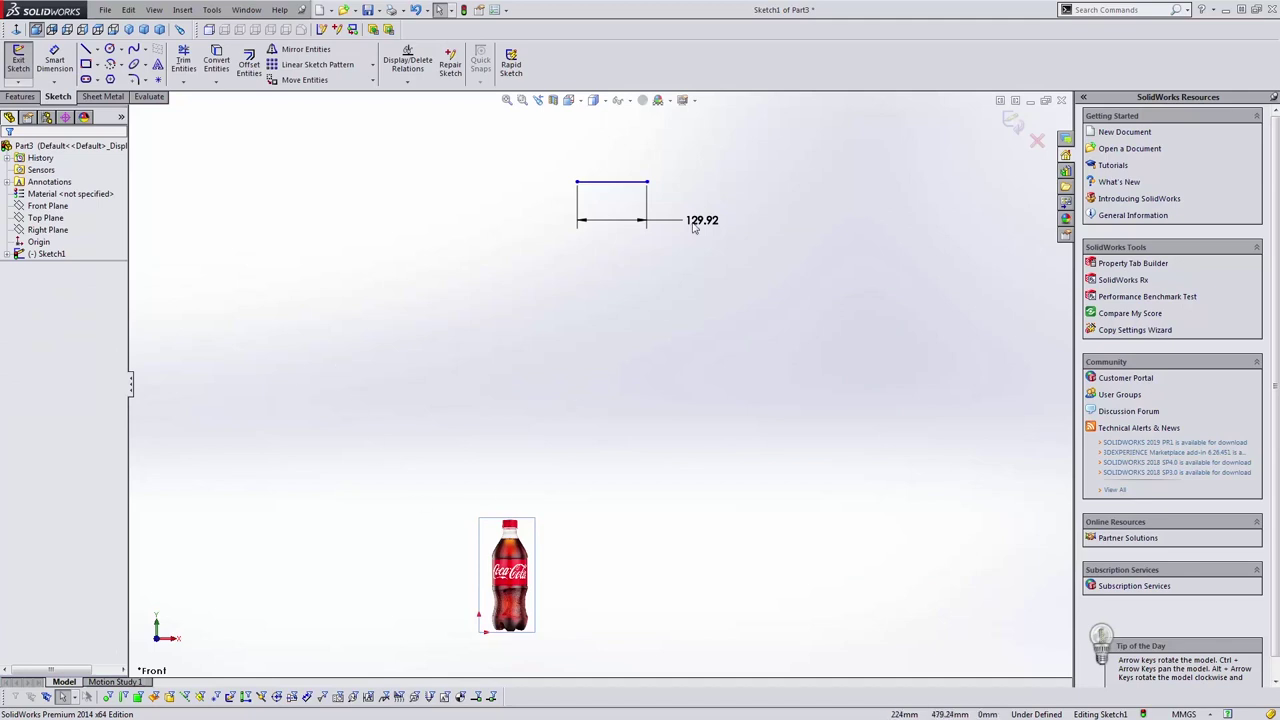
Delete the dimensioned reference line and sketch a horizontal line about 30 mm long across the bottle's neck ring in the resized picture.
click(617, 185)
key(Delete)
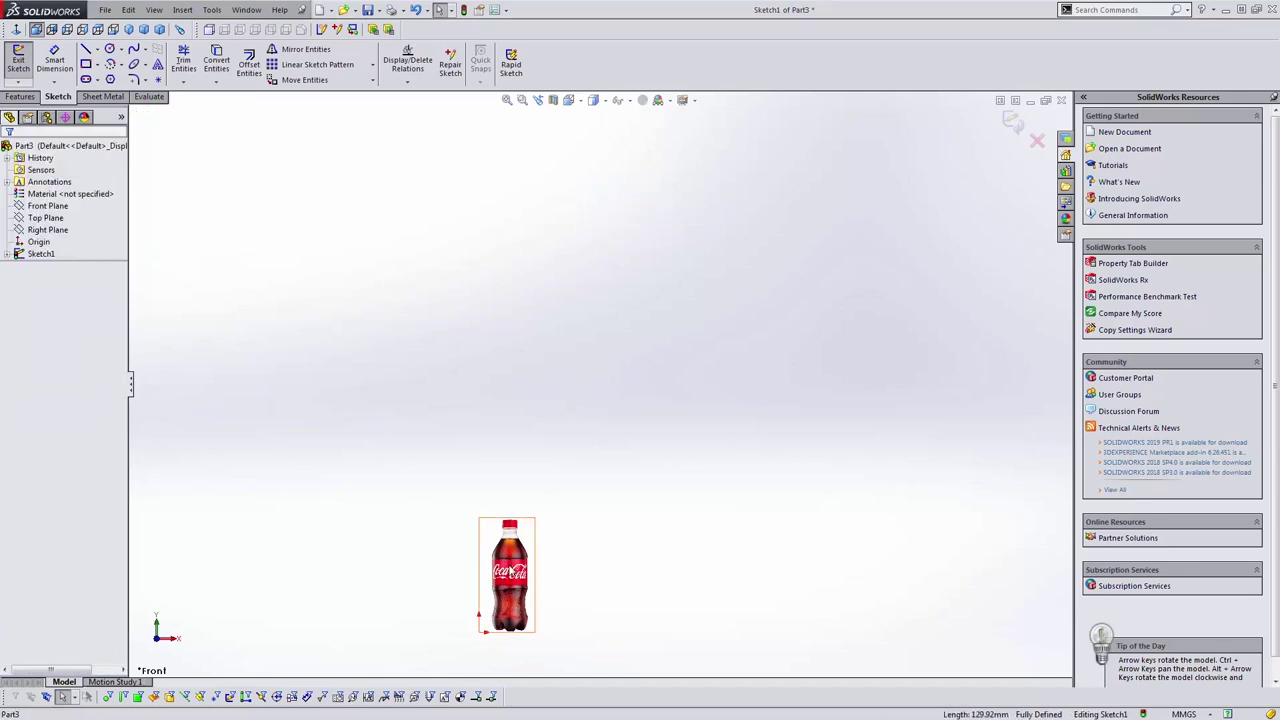
key(f)
scroll(634, 384, down, 7)
scroll(518, 374, up, 1)
scroll(536, 470, down, 2)
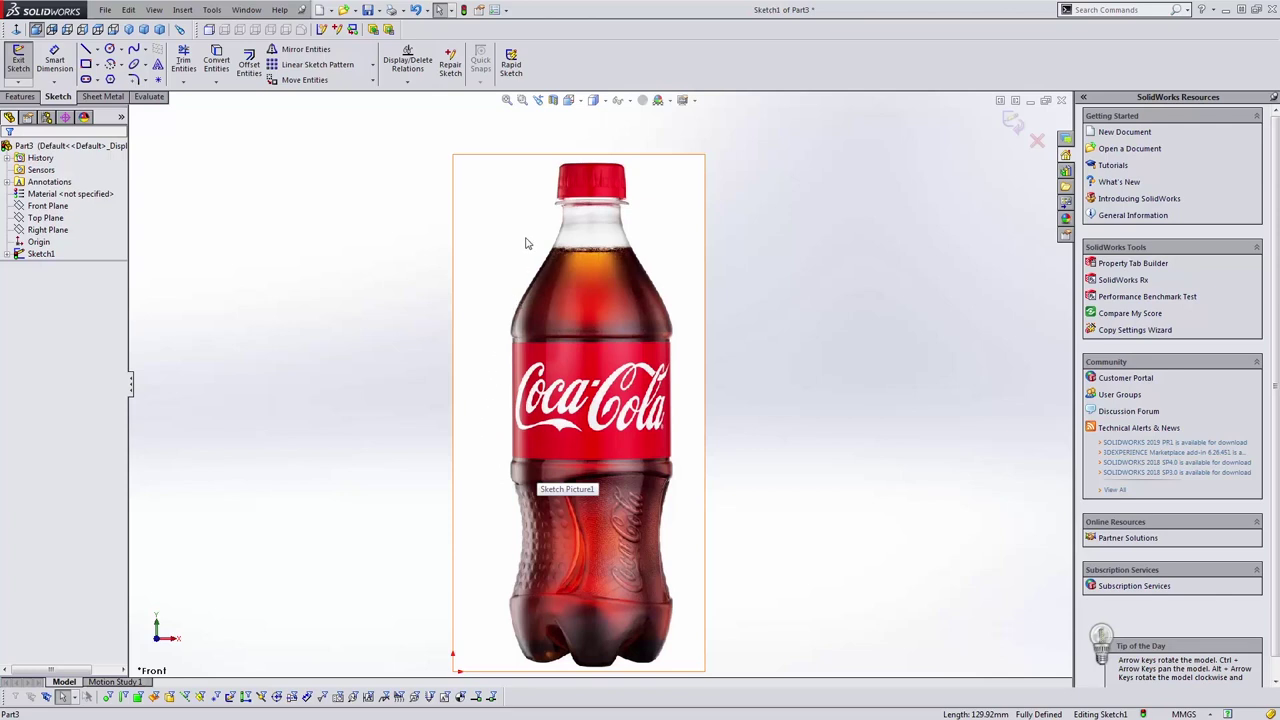
key(l)
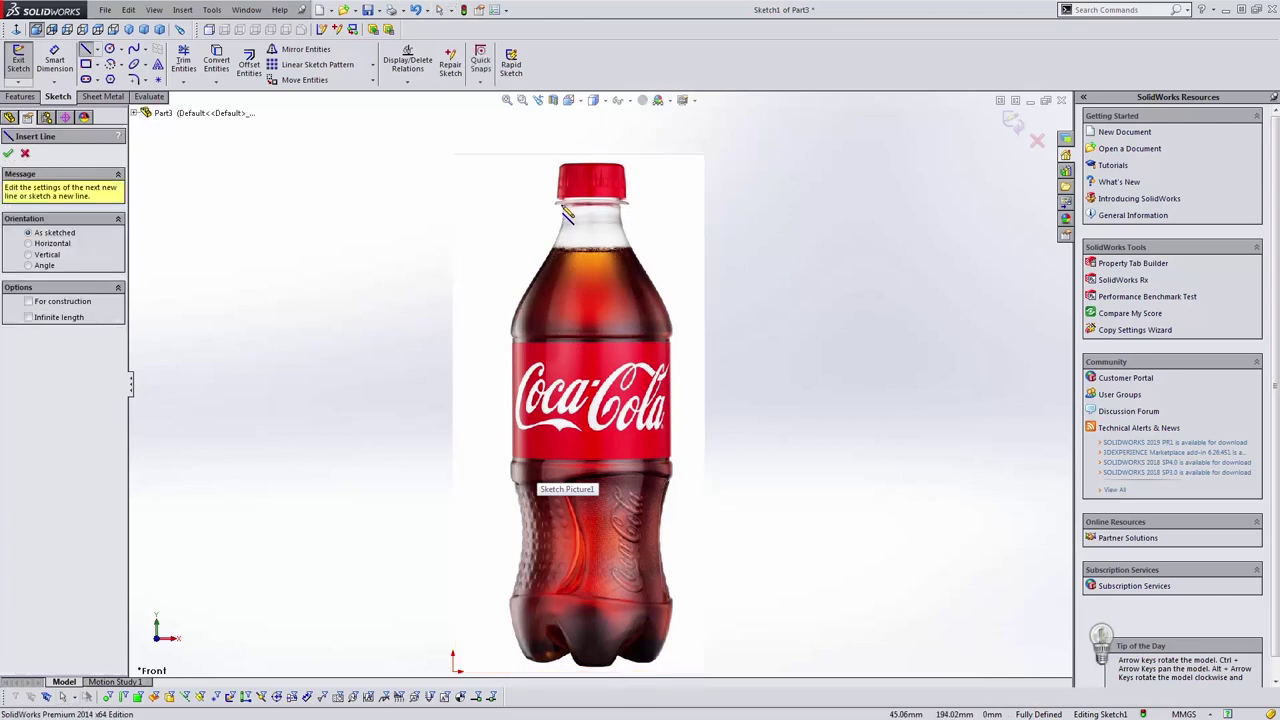
click(566, 212)
key(Escape)
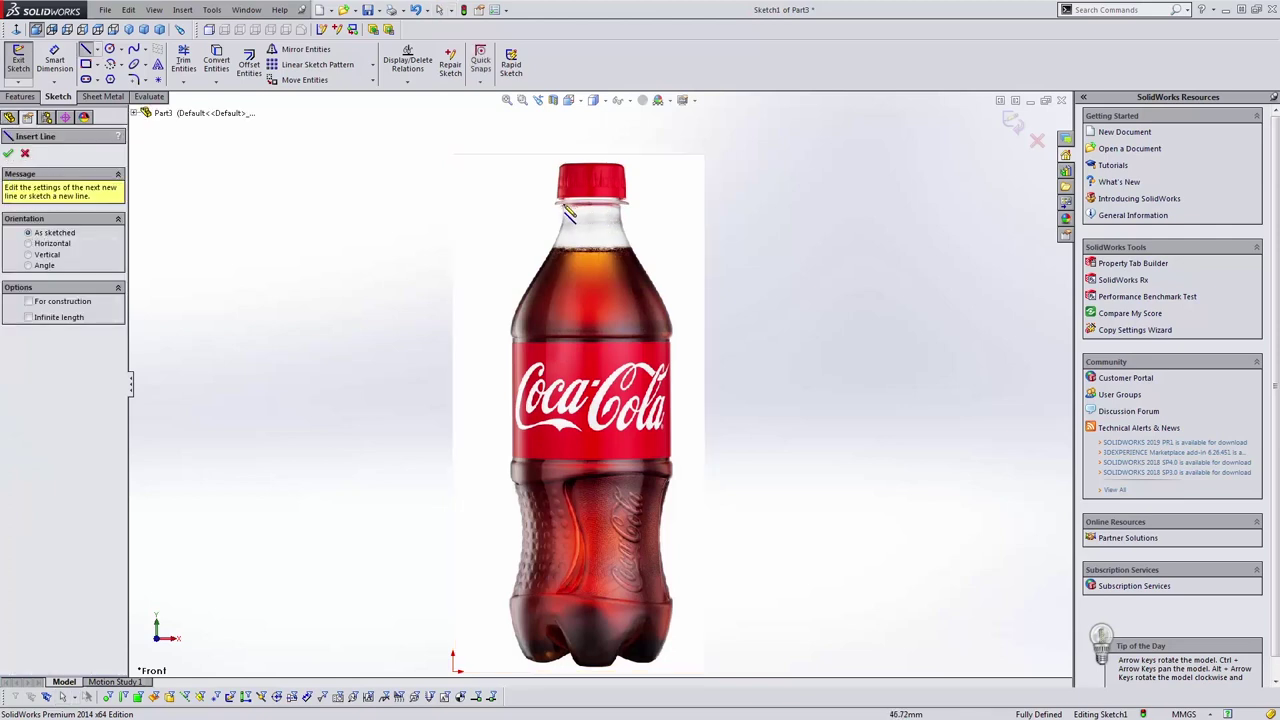
click(557, 204)
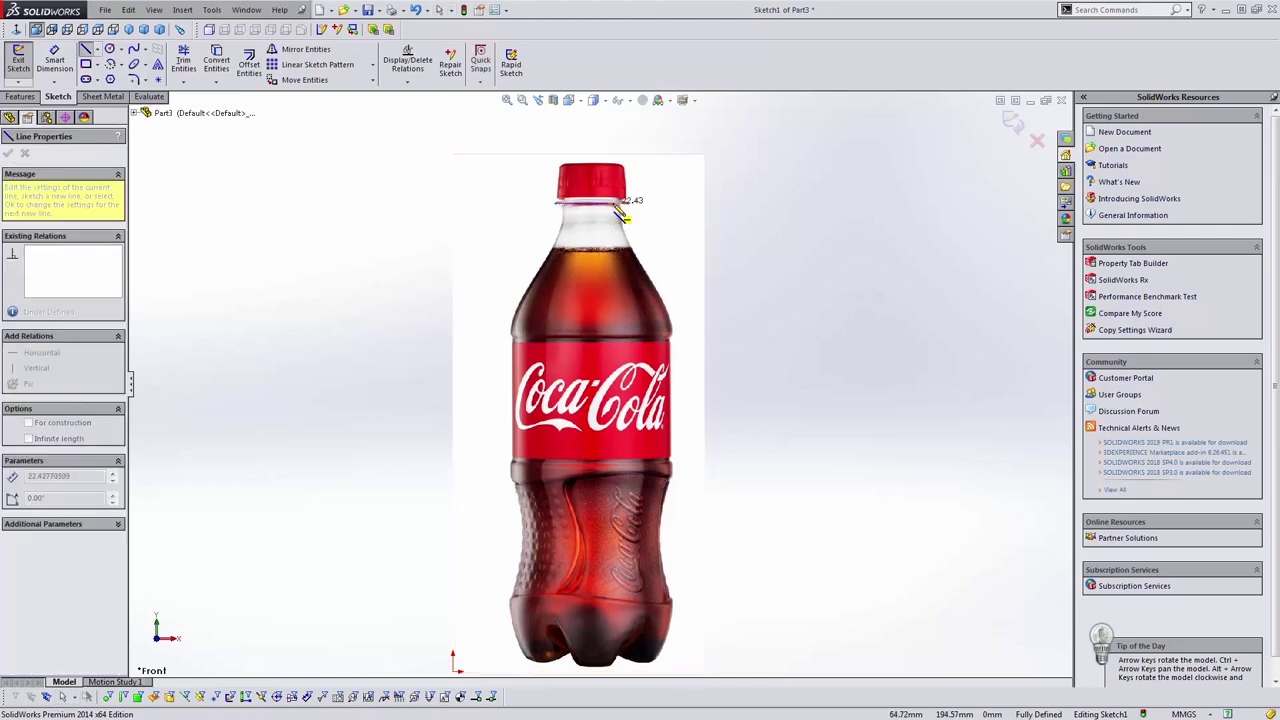
double_click(632, 205)
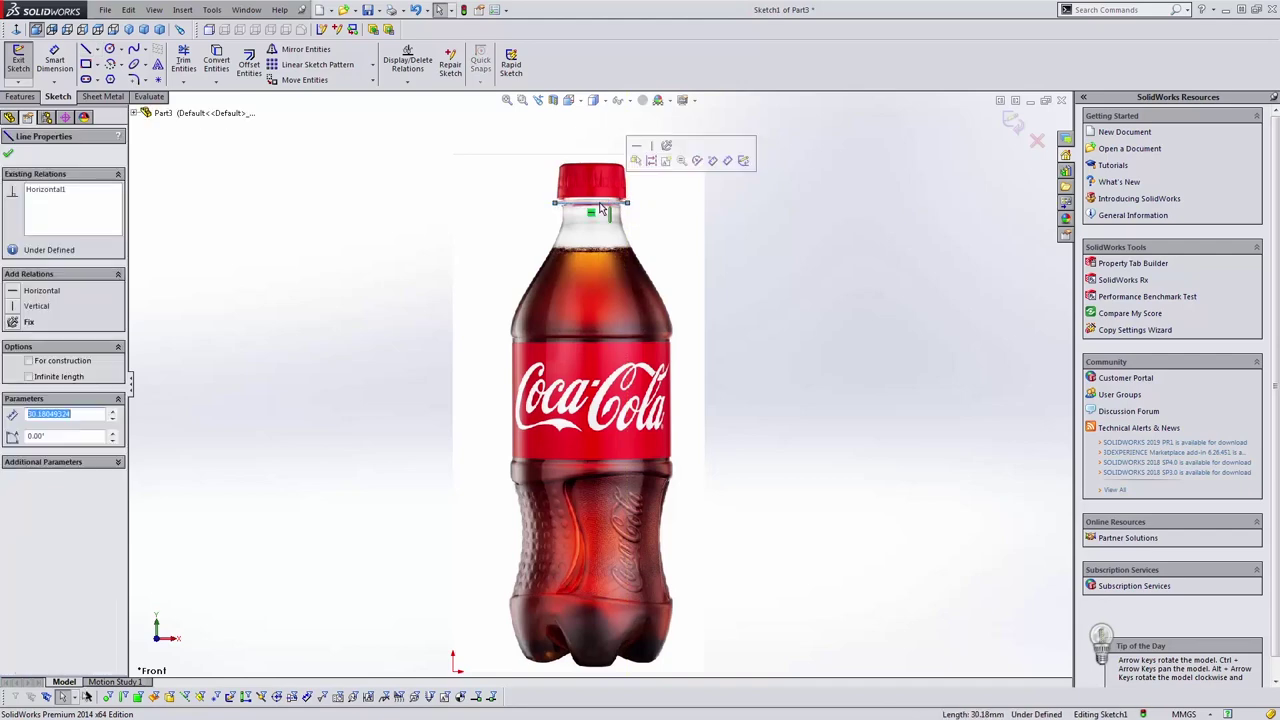
right_click(602, 204)
click(625, 183)
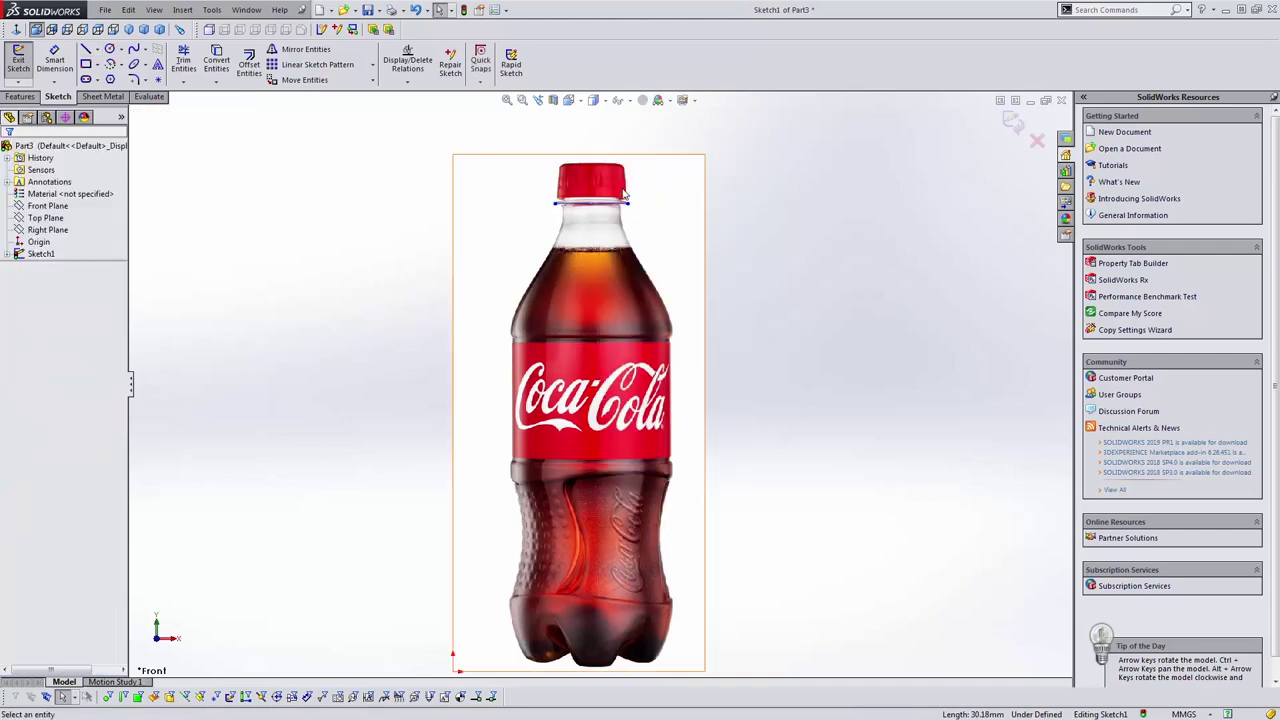
Sketch a vertical line from the neck line's midpoint to the bottle's base, then continue along the base and up the lower left side to the waist.
click(591, 204)
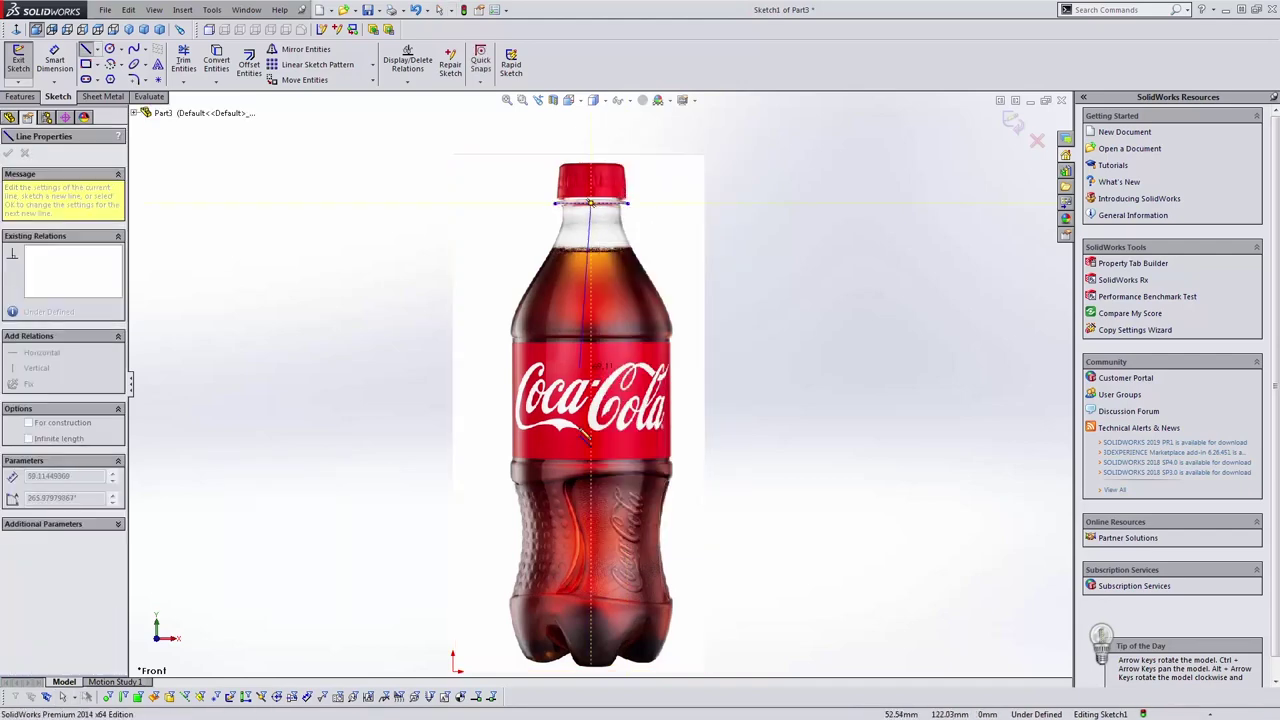
click(591, 666)
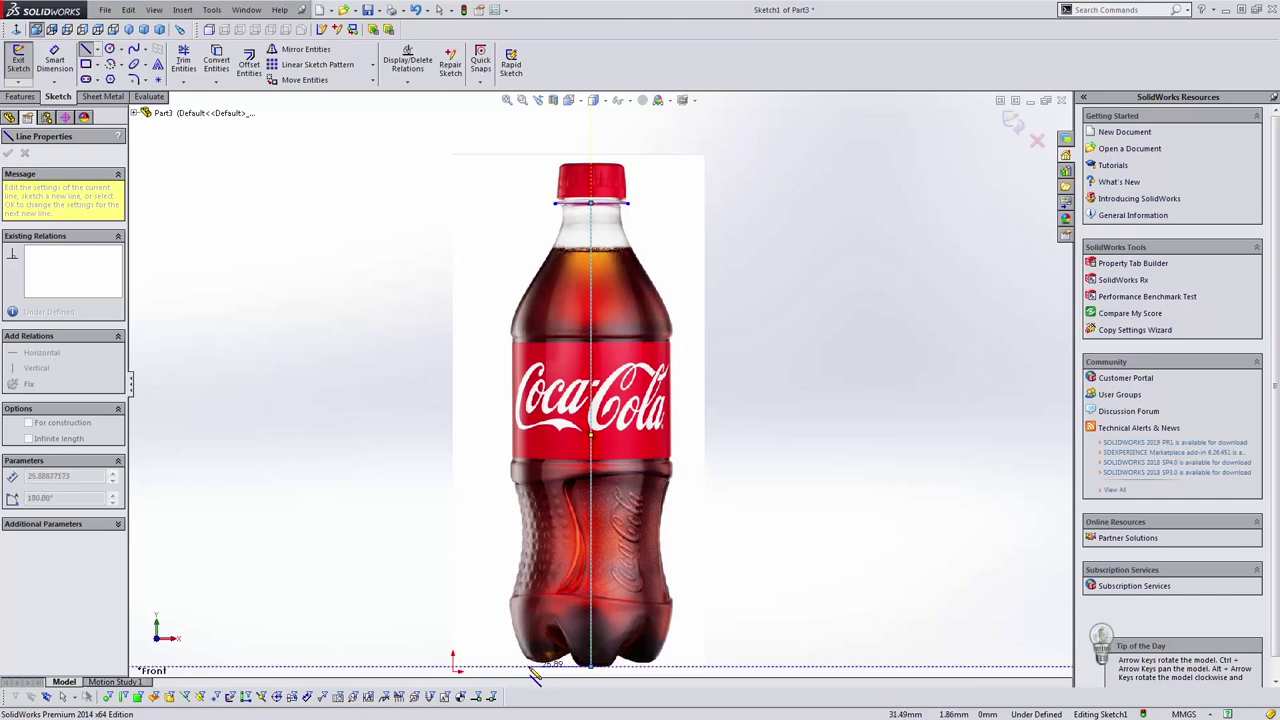
click(531, 666)
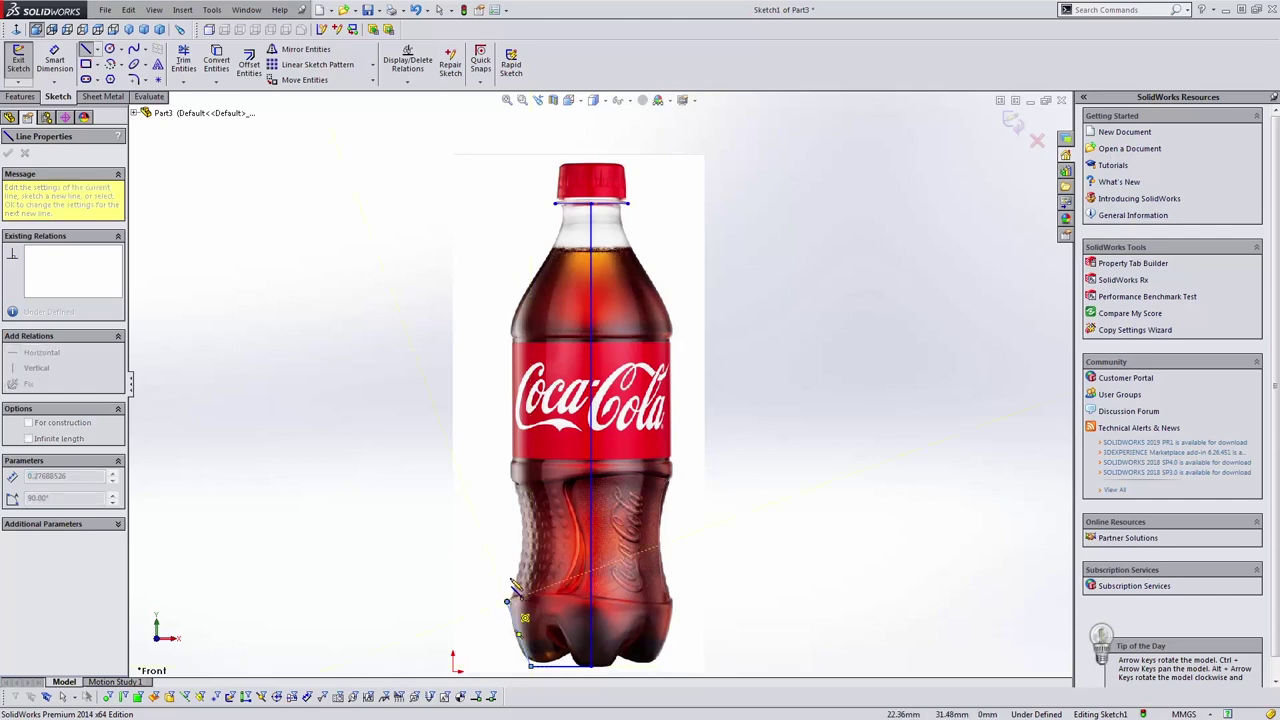
click(507, 601)
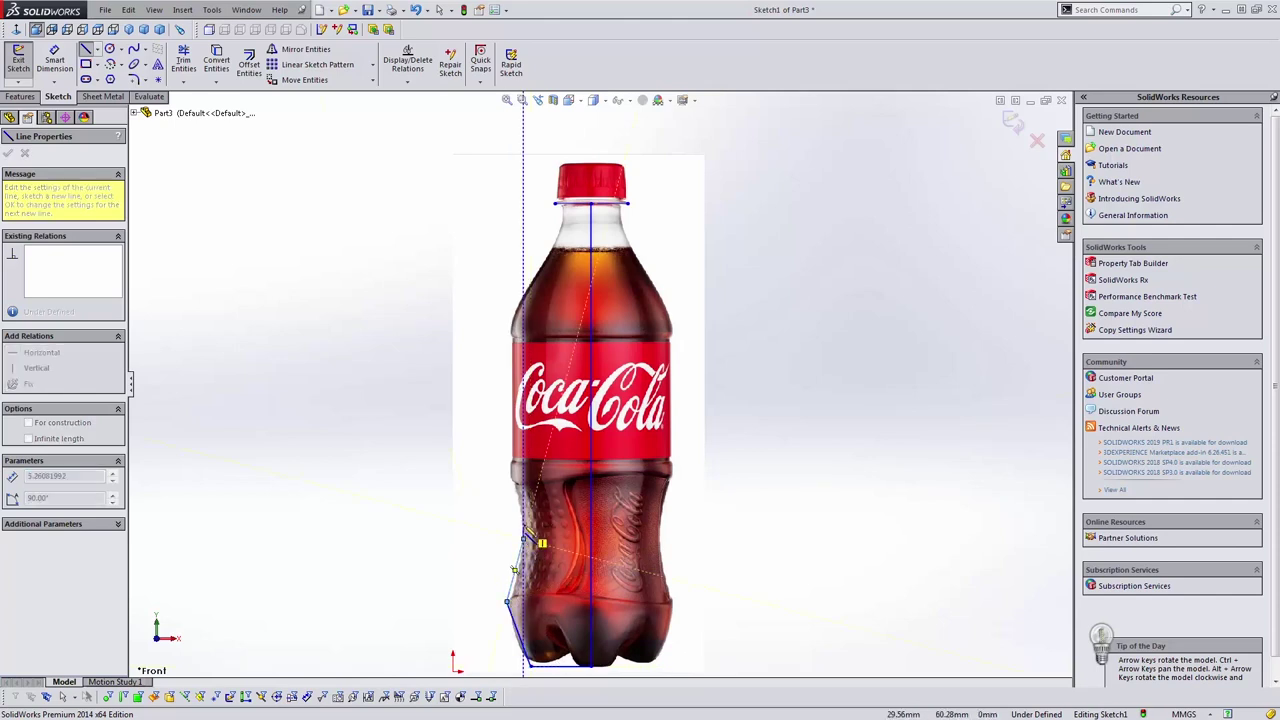
key(Escape)
key(Escape)
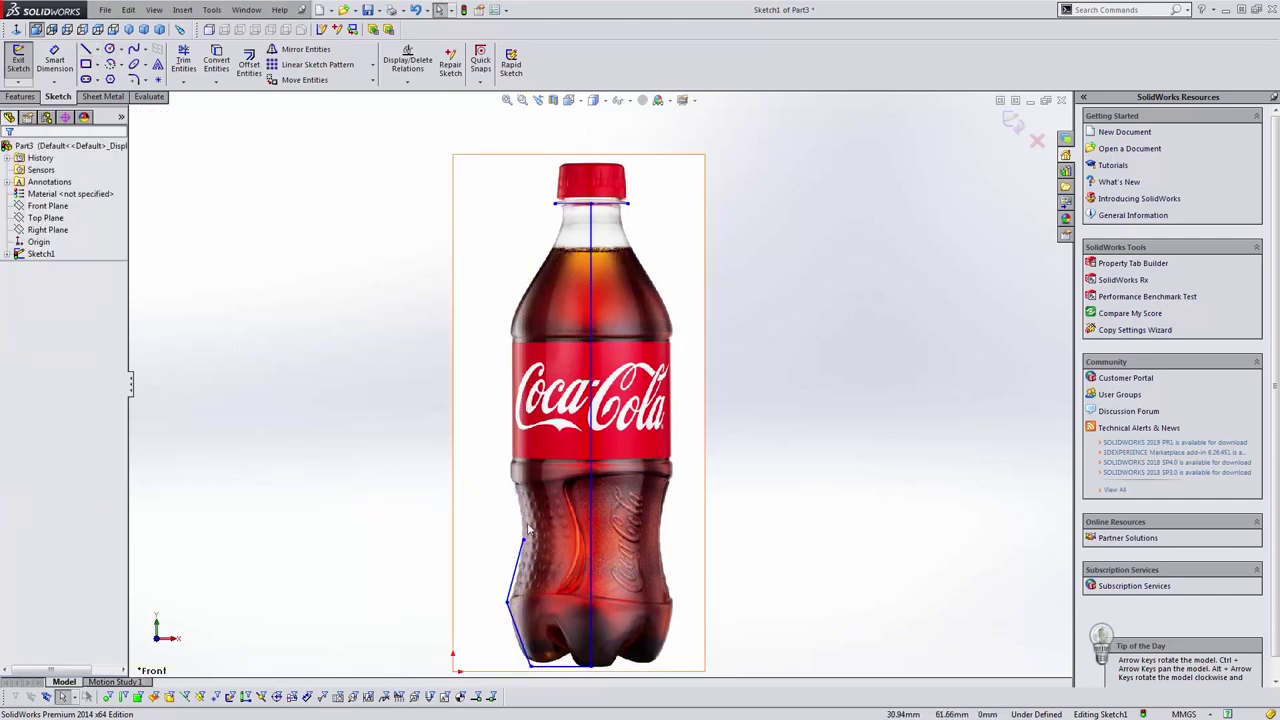
Continue the left outline from the waist up to the ridge below the label, ending with a short vertical line at the label's lower edge.
key(l)
click(523, 540)
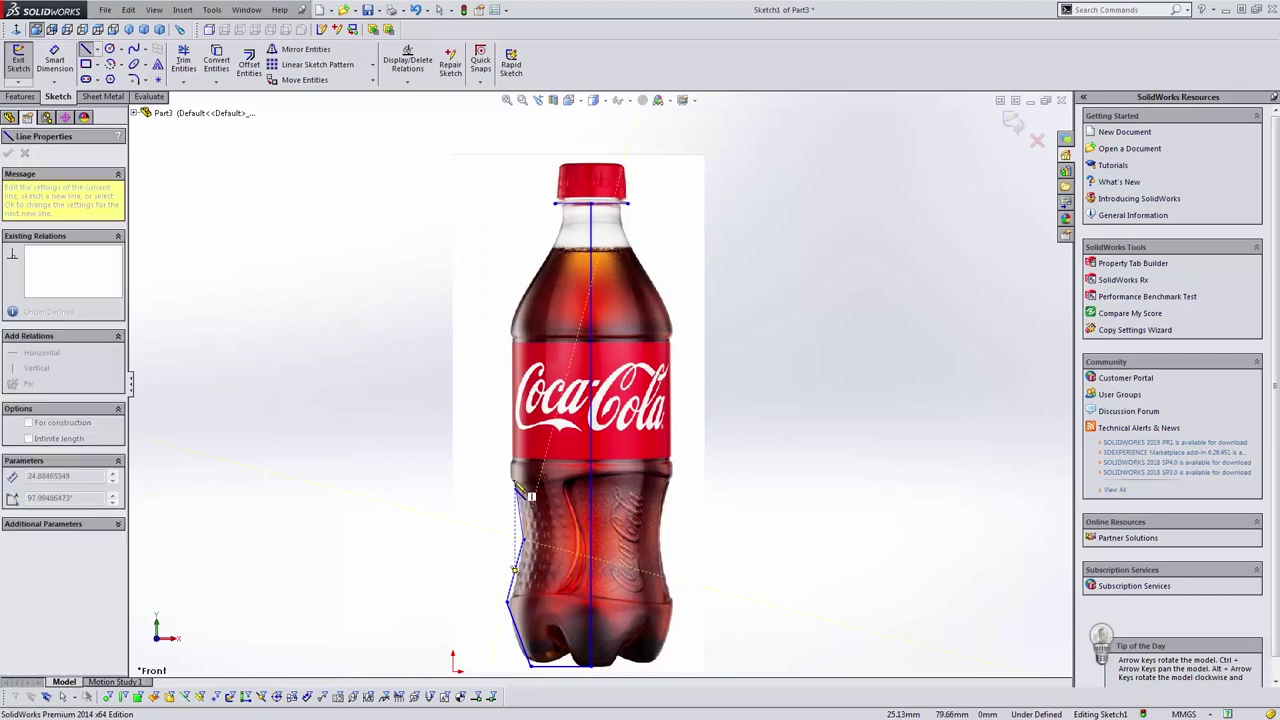
click(516, 488)
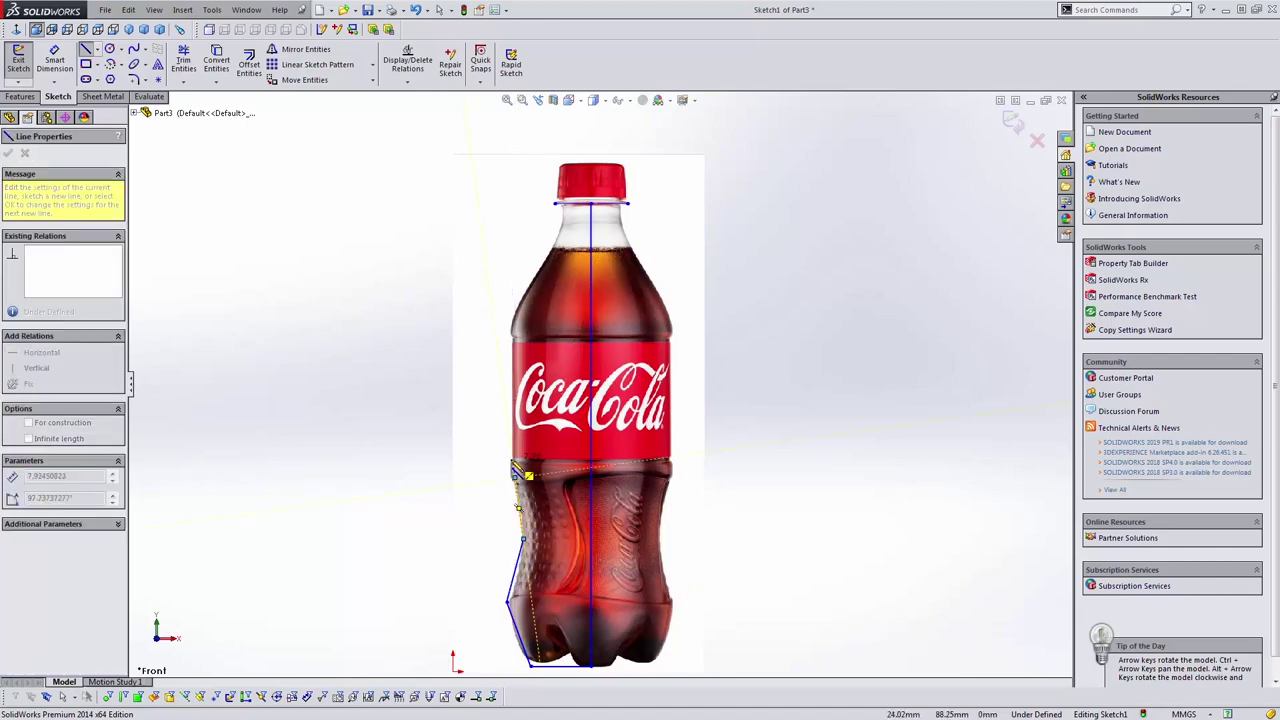
scroll(520, 470, down, 4)
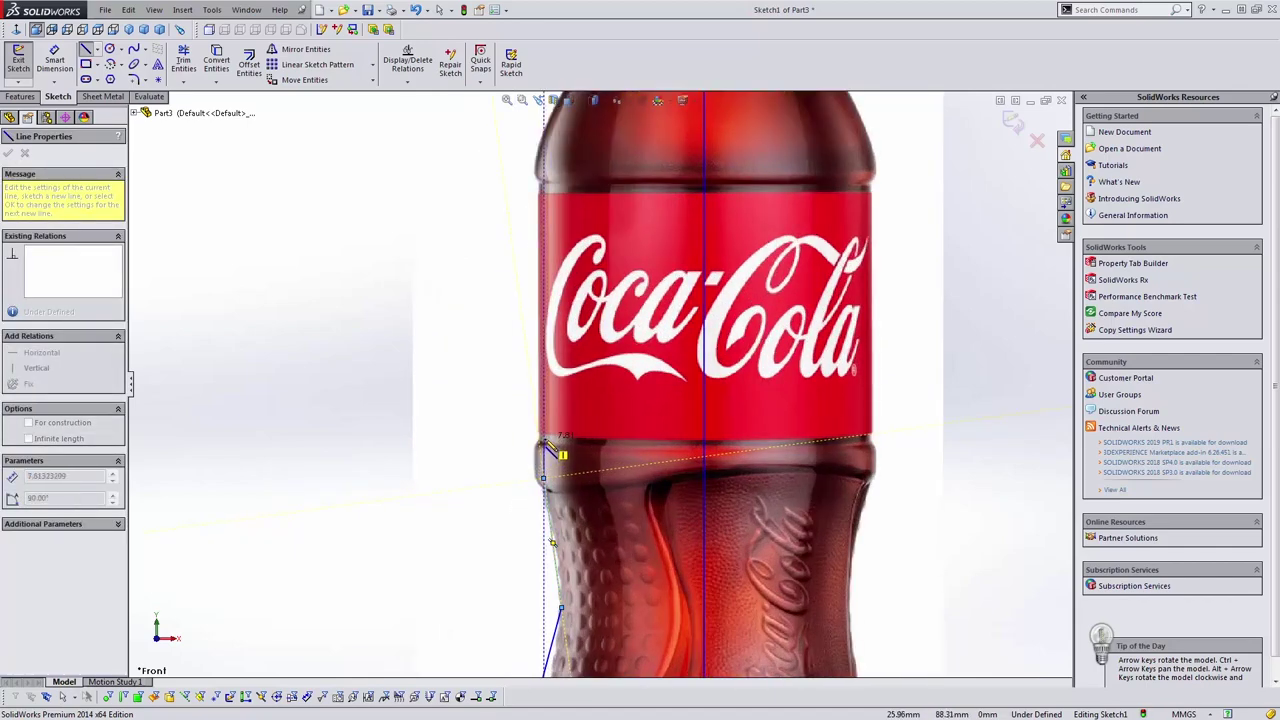
click(513, 458)
key(Escape)
Reposition the lower corner point of the short vertical ridge line to match the bottle's edge in the picture.
click(547, 488)
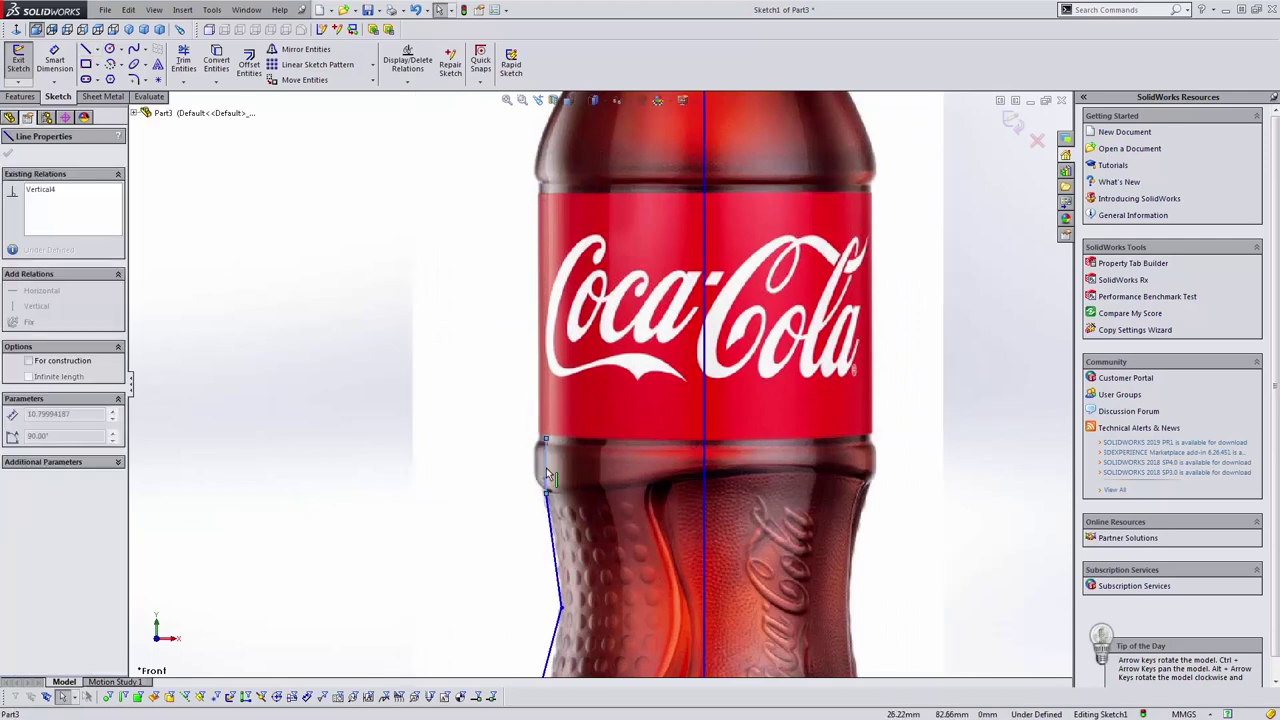
scroll(547, 488, down, 3)
click(548, 436)
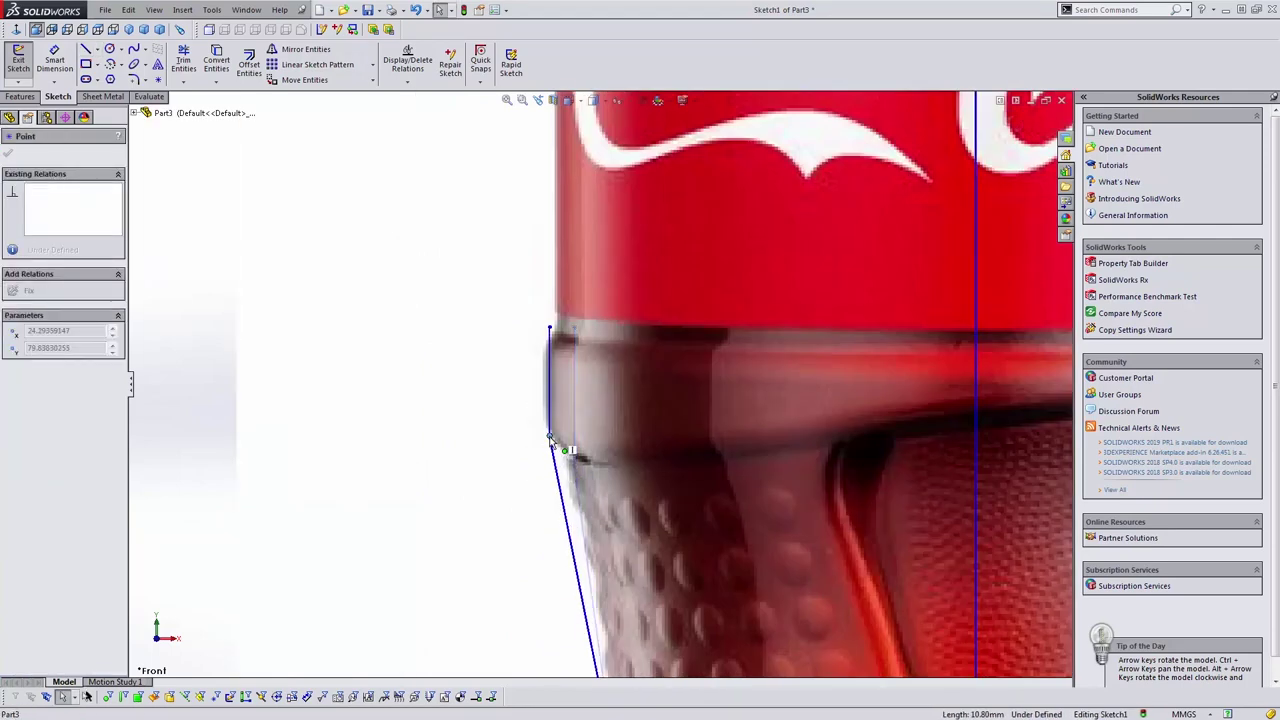
scroll(543, 362, up, 3)
scroll(585, 360, down, 2)
Continue the left outline with lines along the label's side, around the upper ridge and up the shoulder to the neck.
key(l)
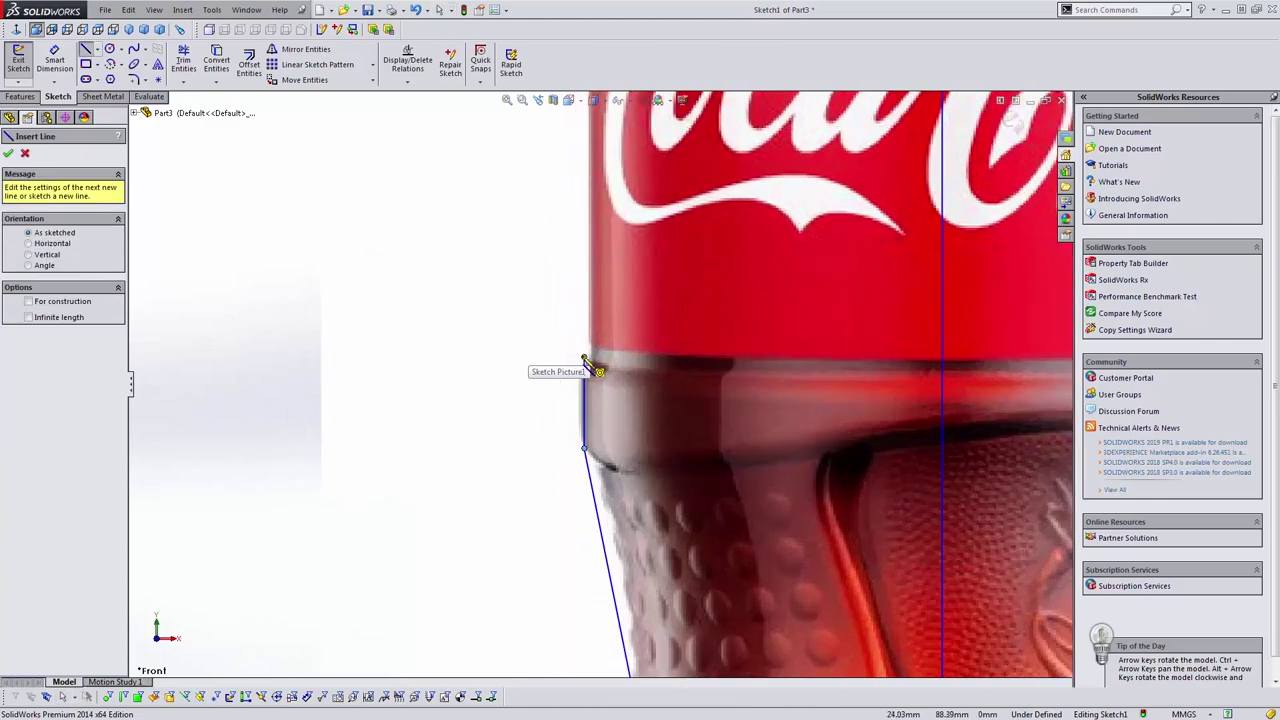
click(585, 359)
scroll(588, 370, up, 5)
scroll(590, 250, down, 5)
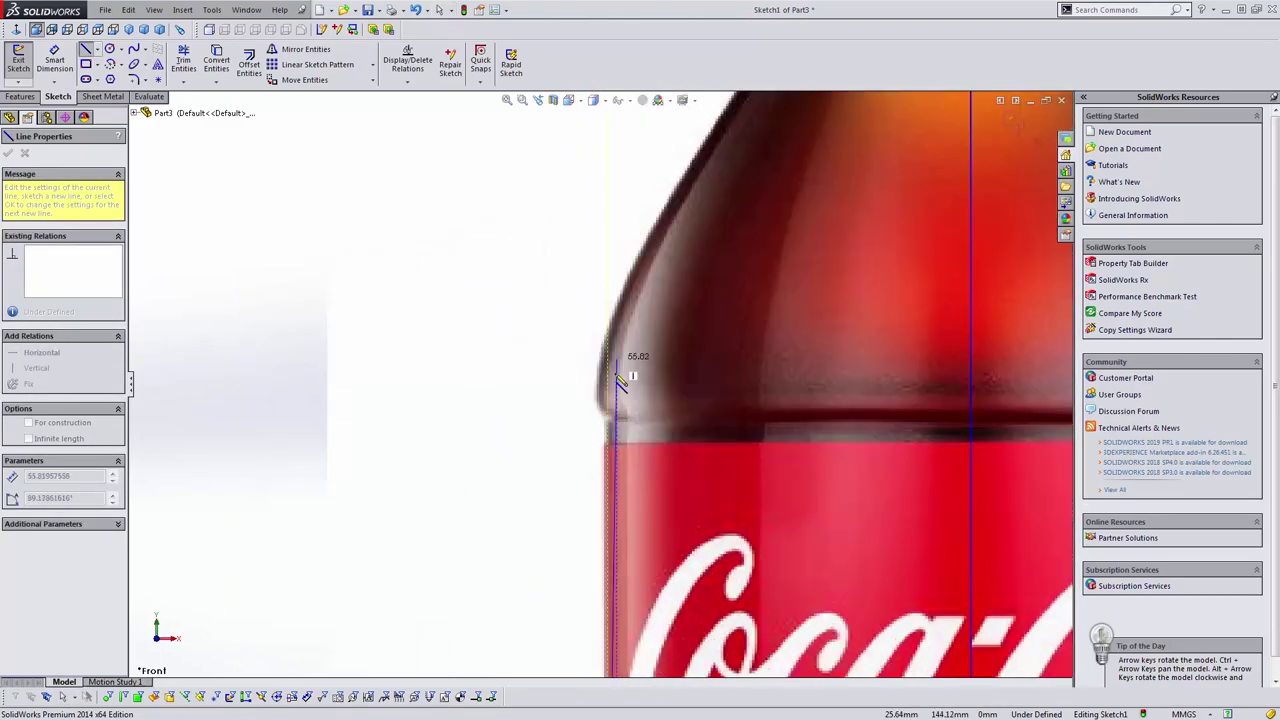
click(602, 390)
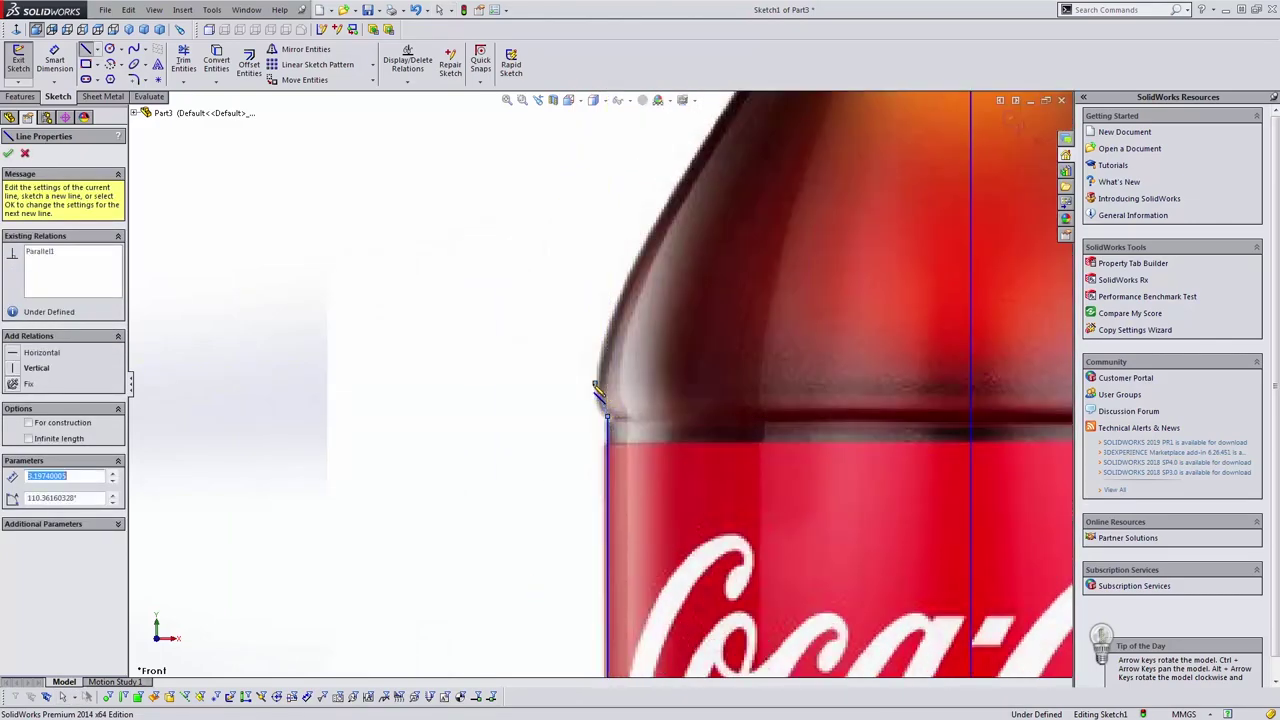
scroll(601, 389, up, 5)
scroll(603, 385, up, 2)
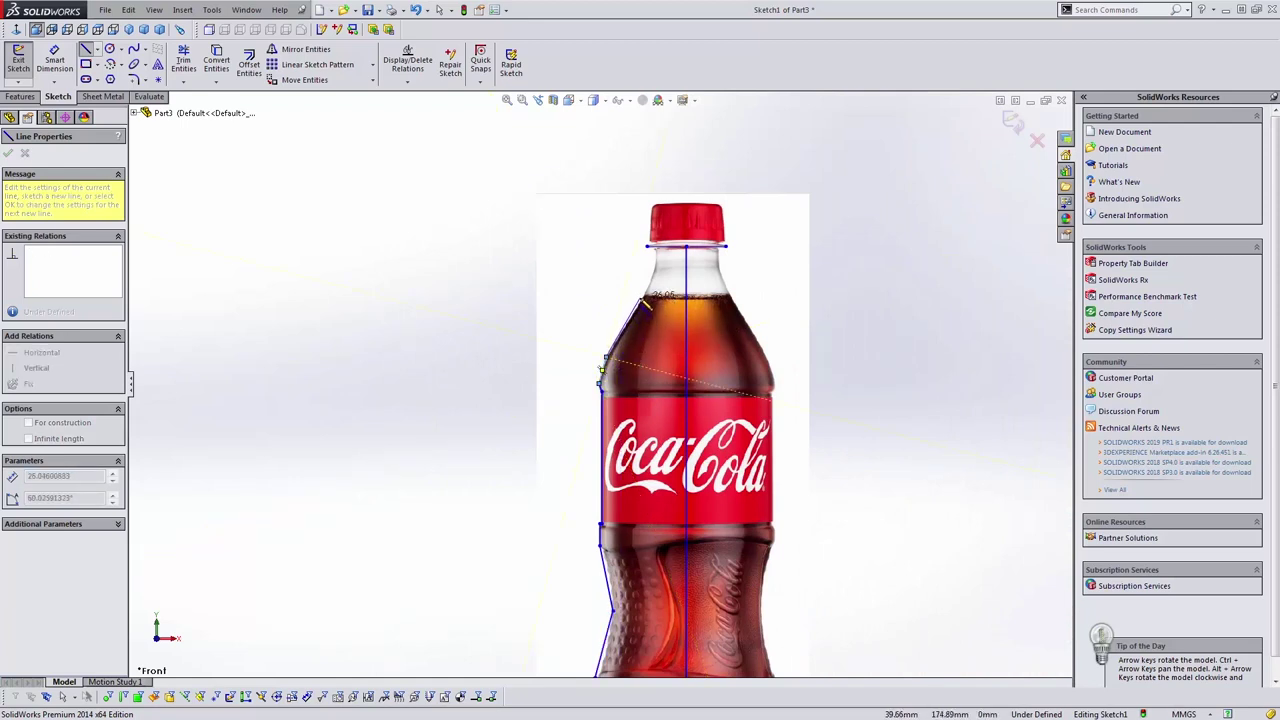
click(651, 283)
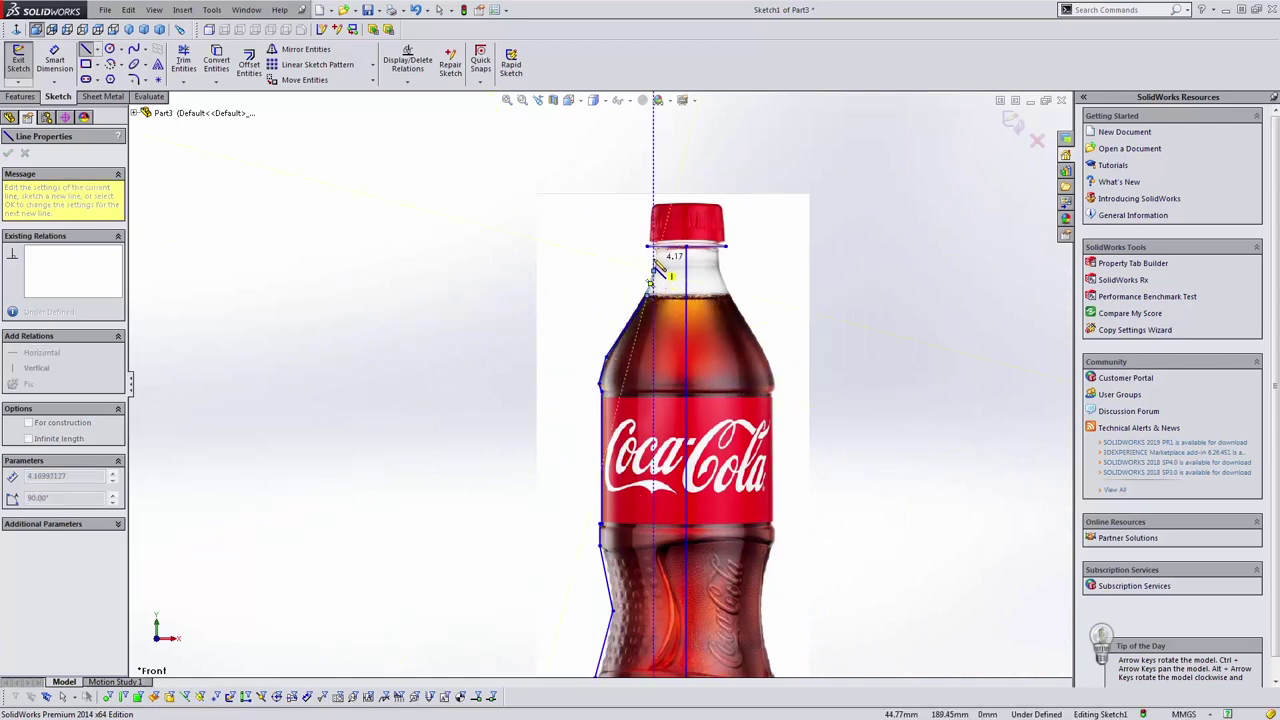
Trace the left side of the neck and the lower and outer edges of the neck ring with lines.
scroll(655, 258, down, 5)
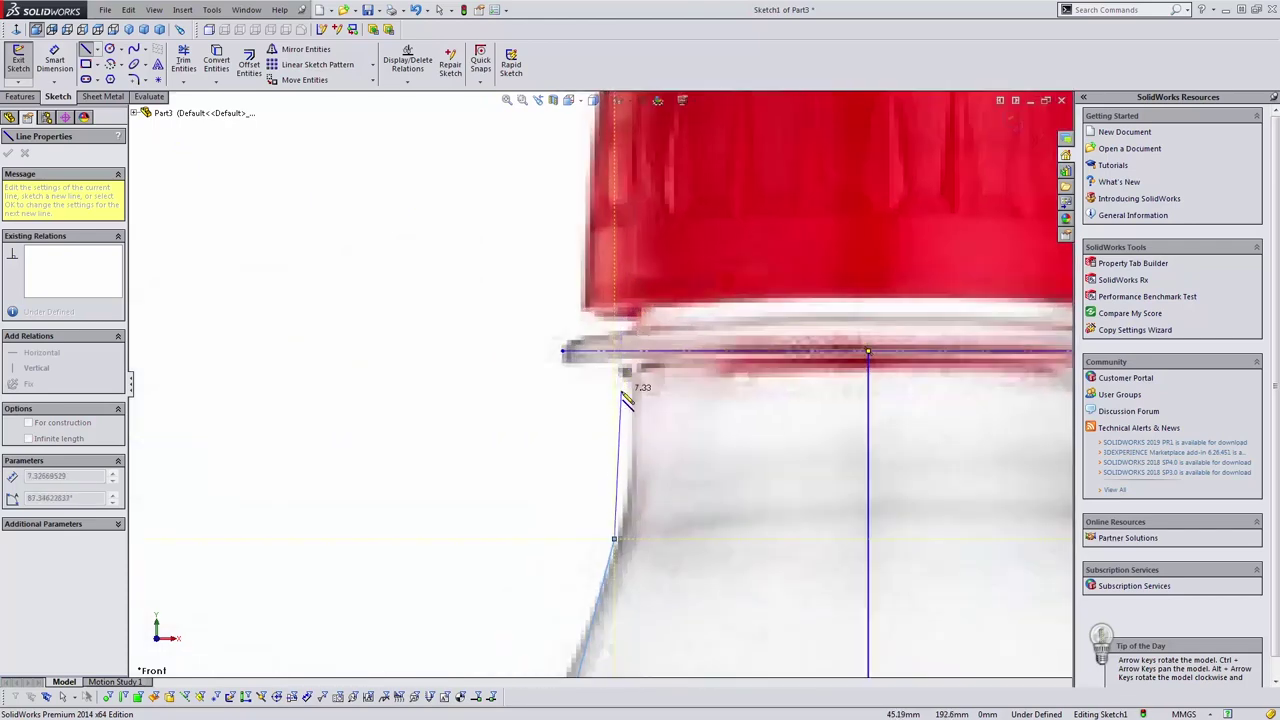
click(620, 372)
click(562, 365)
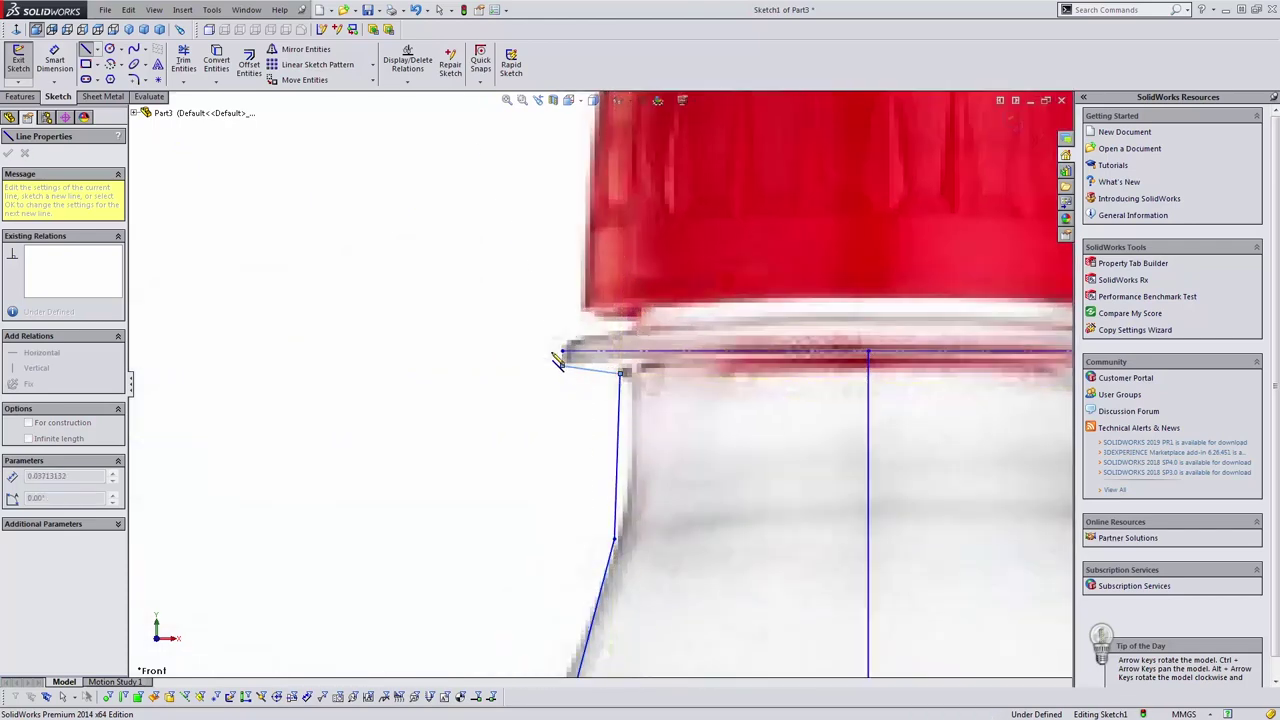
click(563, 339)
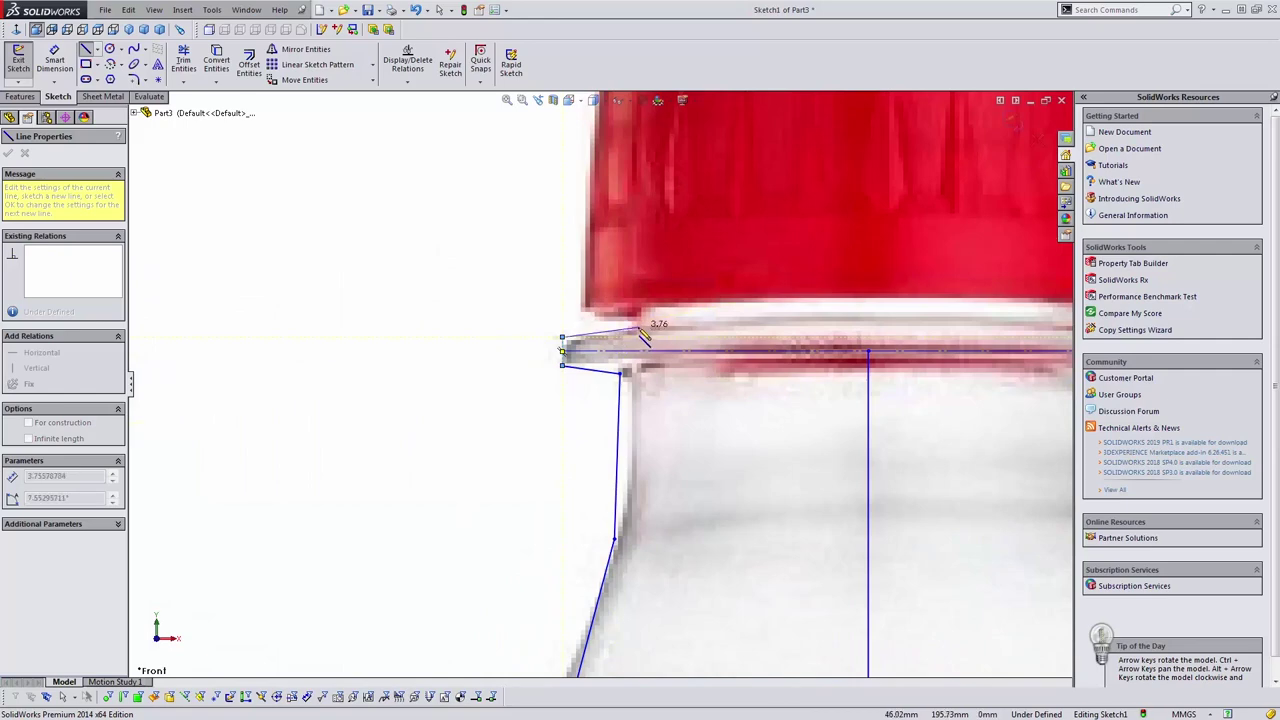
Outline the bottle mouth inside the cap with a vertical line, a horizontal top line and a second vertical line about 12 mm long.
scroll(645, 333, up, 5)
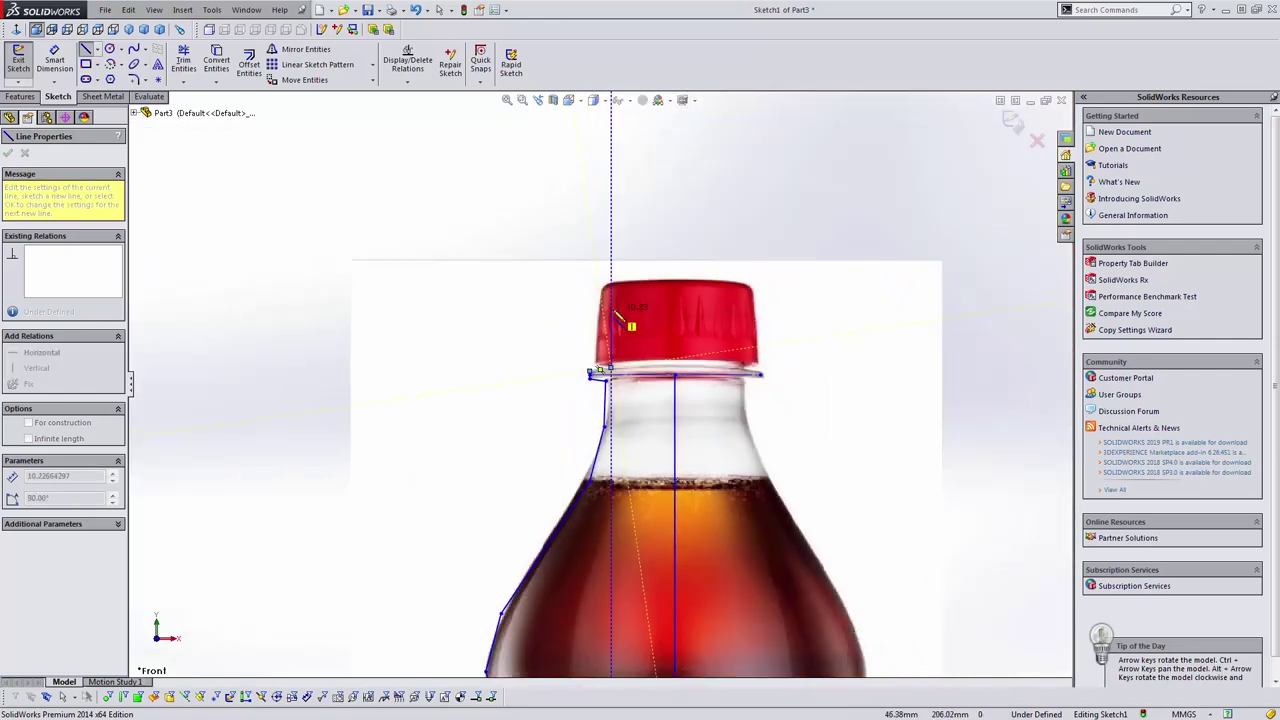
click(612, 298)
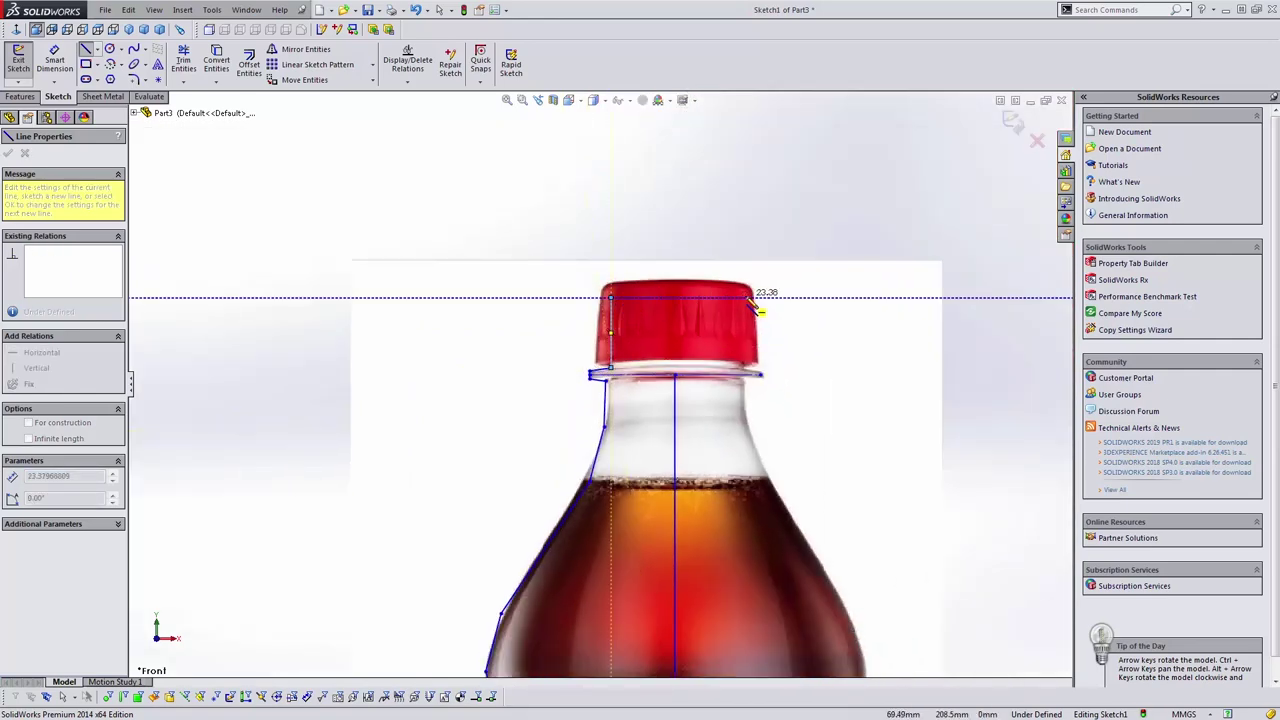
click(750, 301)
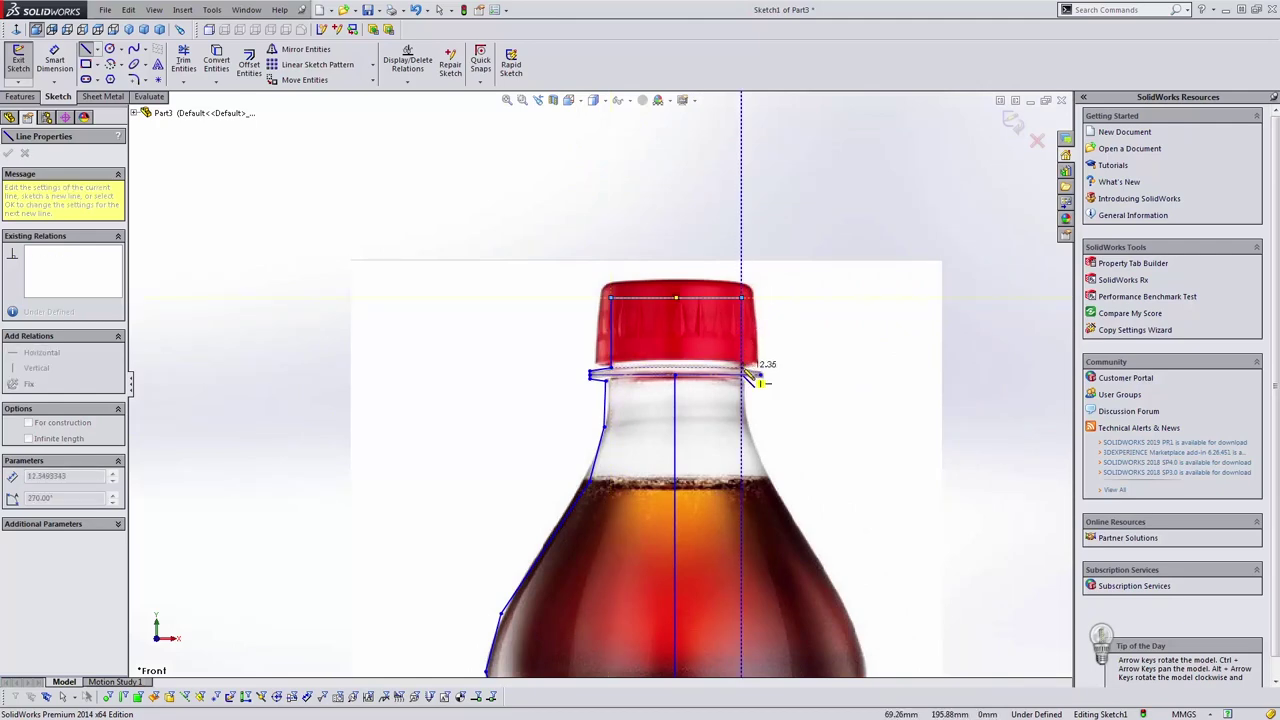
click(758, 369)
scroll(768, 372, down, 7)
scroll(600, 385, up, 4)
key(Escape)
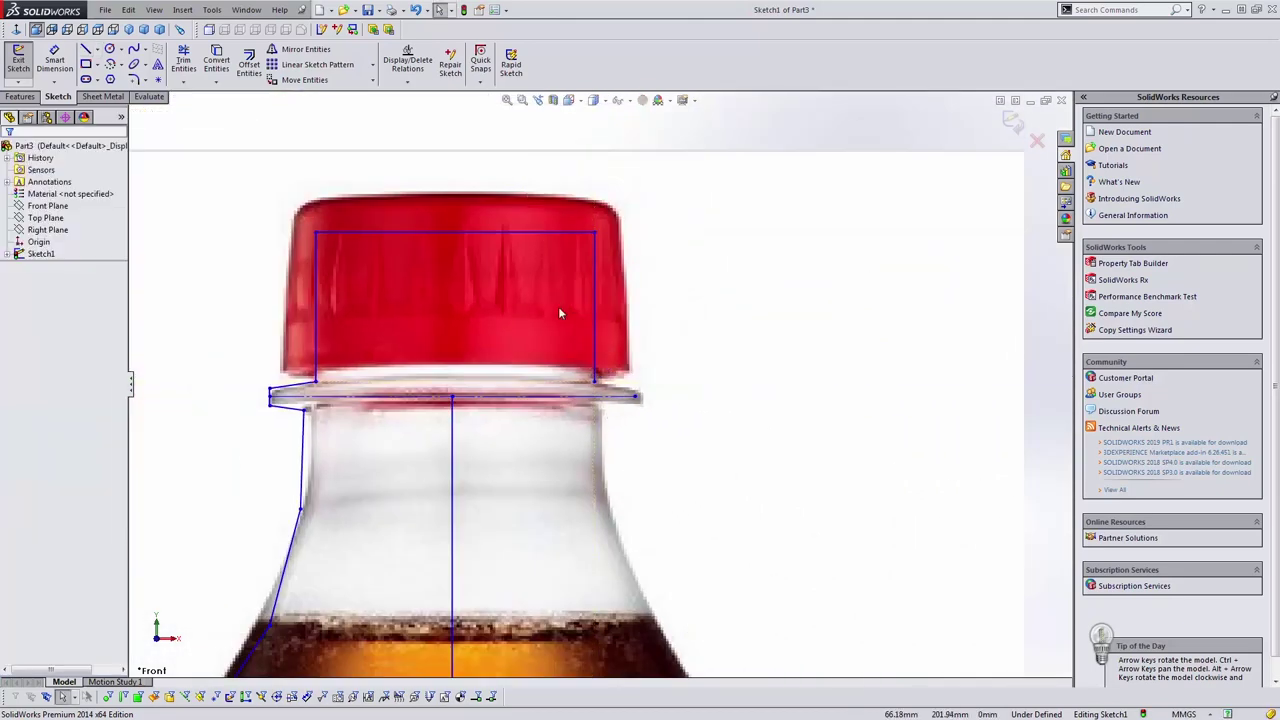
Sketch a line about 13.6 mm long from the neck line's midpoint to the mouth's top line and make it vertical.
key(l)
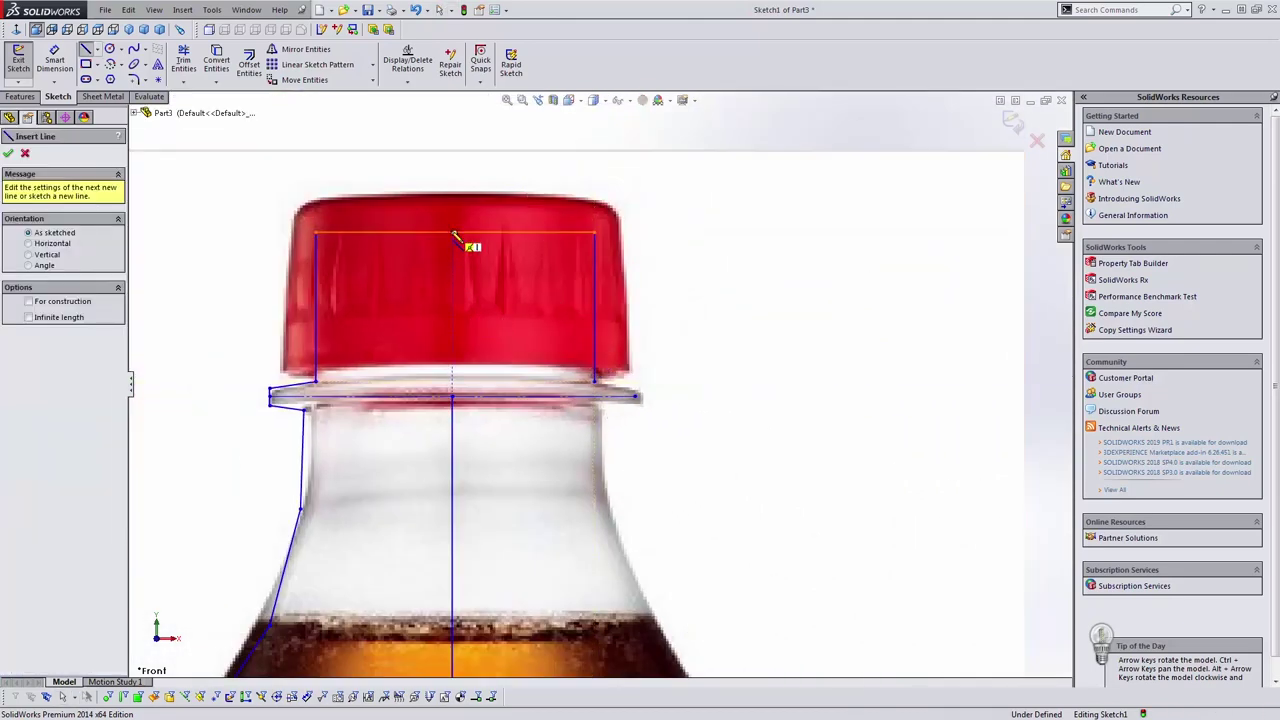
key(Escape)
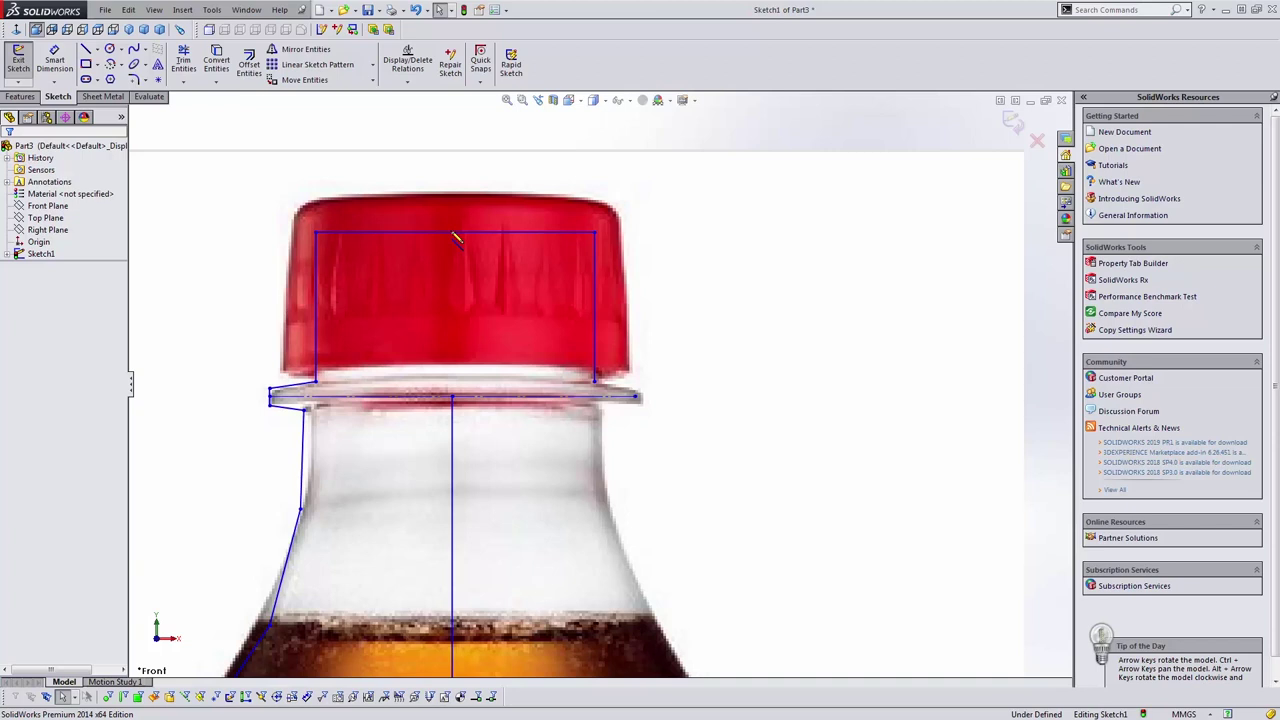
key(l)
click(452, 396)
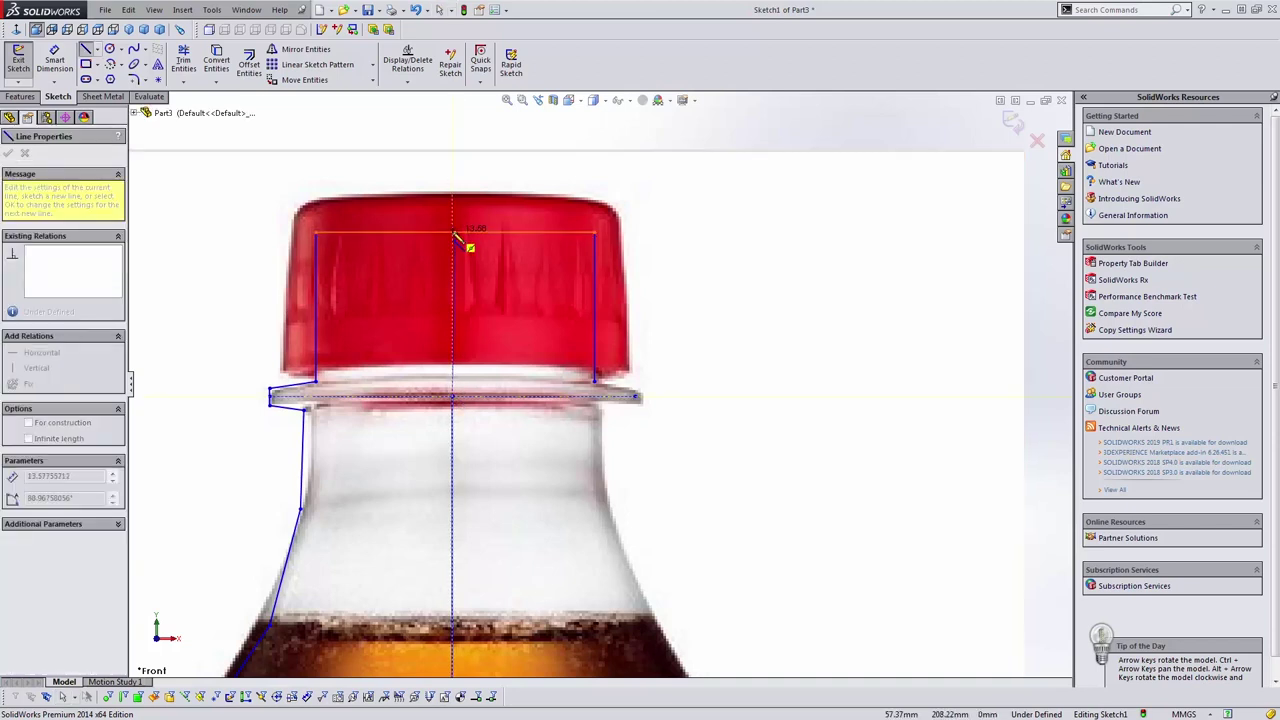
click(455, 232)
key(Escape)
click(454, 262)
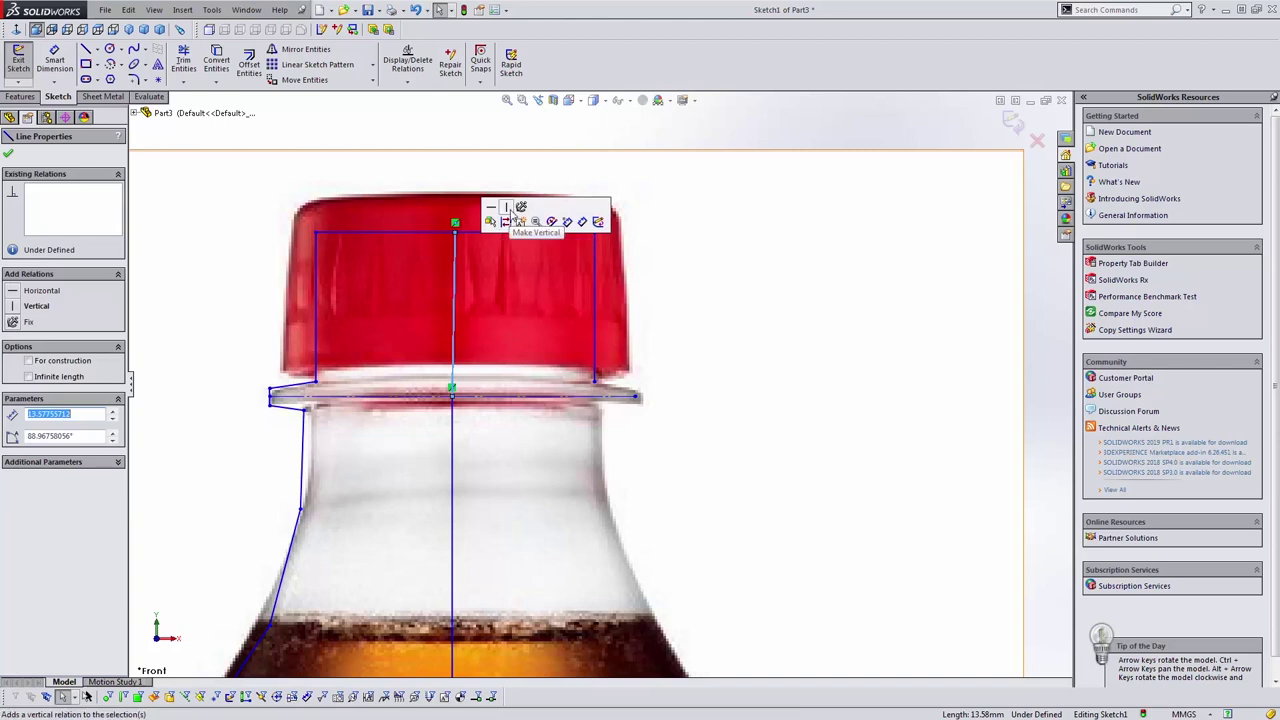
Trim away the right half of the mouth's top line and the right vertical line.
key(t)
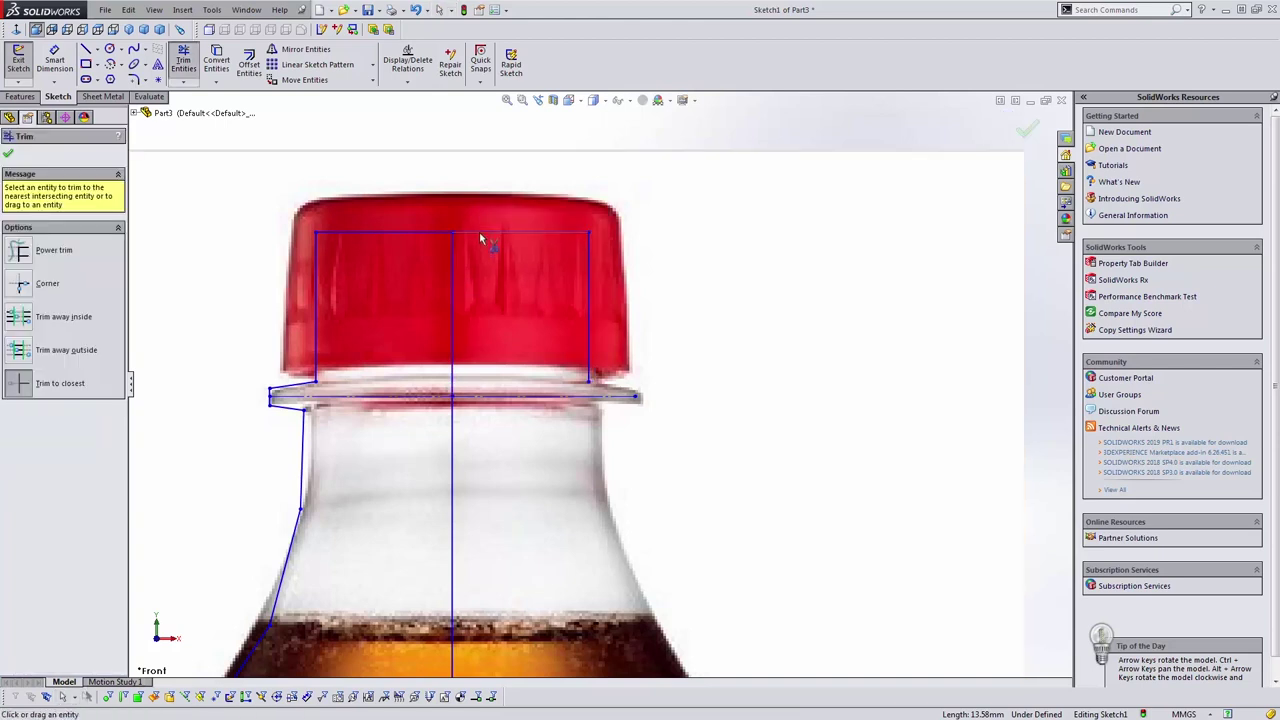
click(480, 232)
click(675, 375)
drag(620, 310, 591, 306)
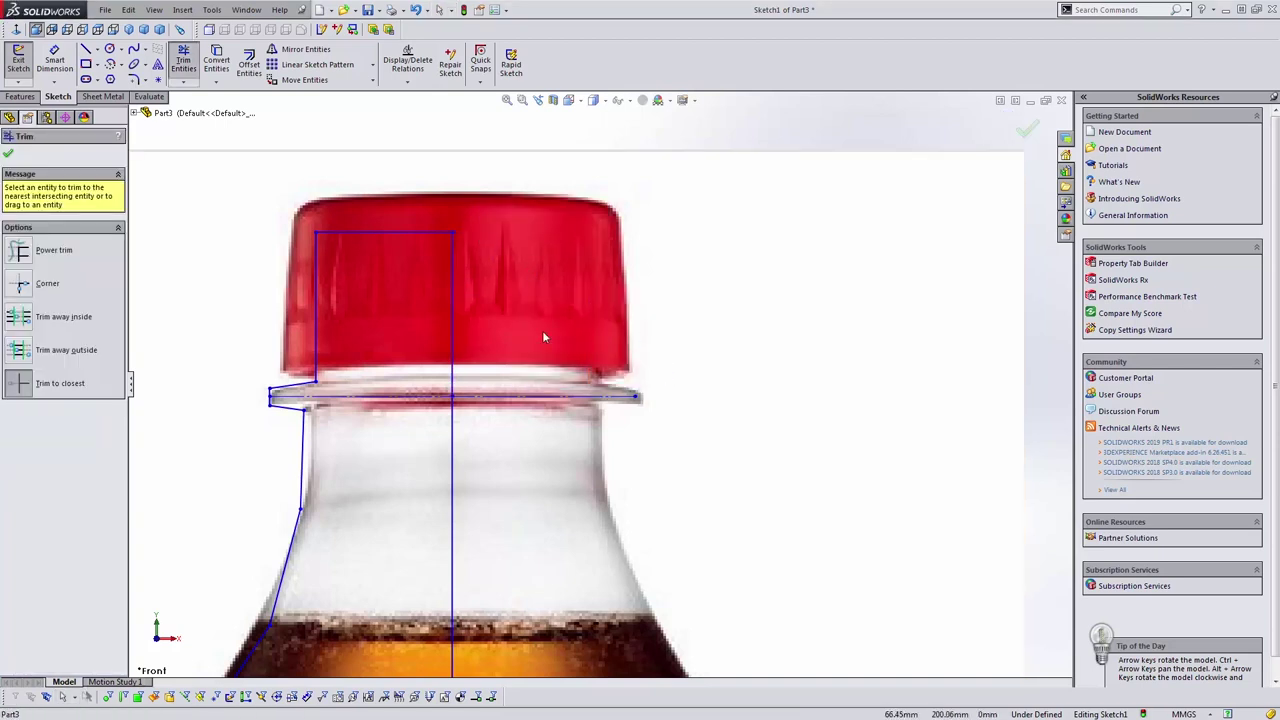
Convert the vertical line between the neck line and the mouth's top line to construction geometry.
key(Escape)
click(454, 334)
click(505, 295)
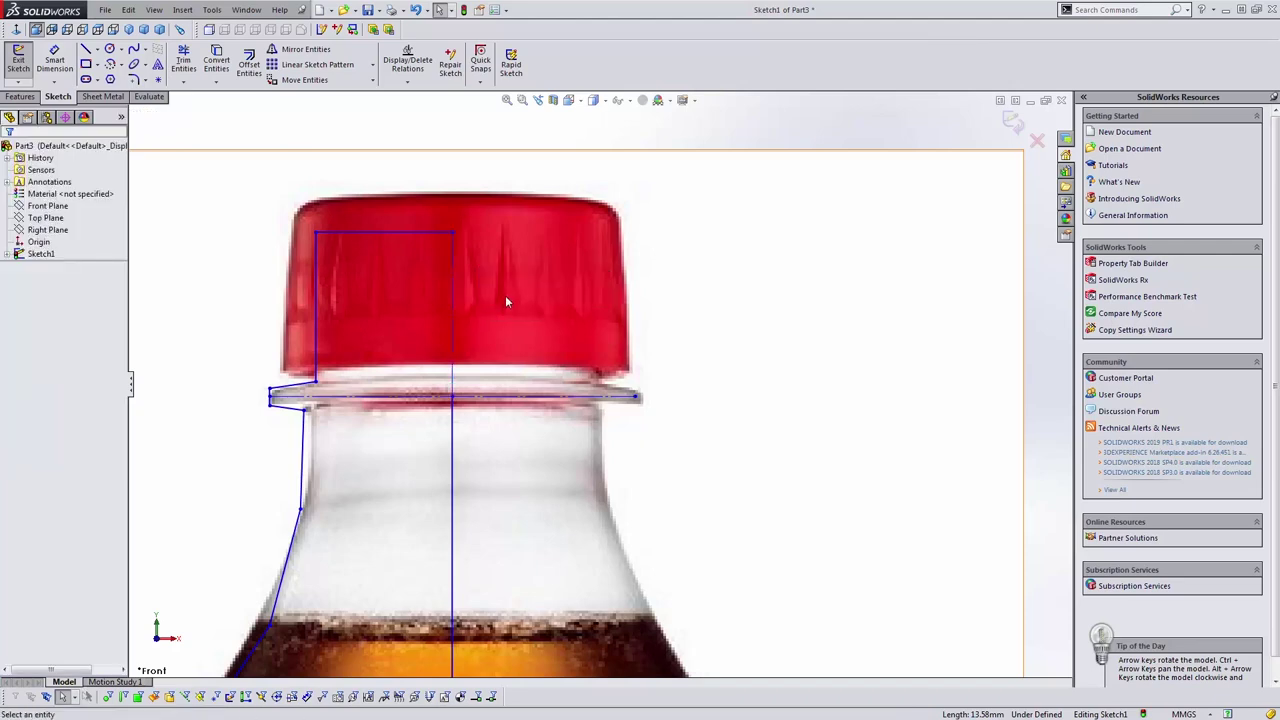
Compare the traced neck with the finish dimensions in pco1810.pdf in the browser and return to SolidWorks.
scroll(513, 335, up, 2)
scroll(513, 340, up, 4)
scroll(585, 410, down, 3)
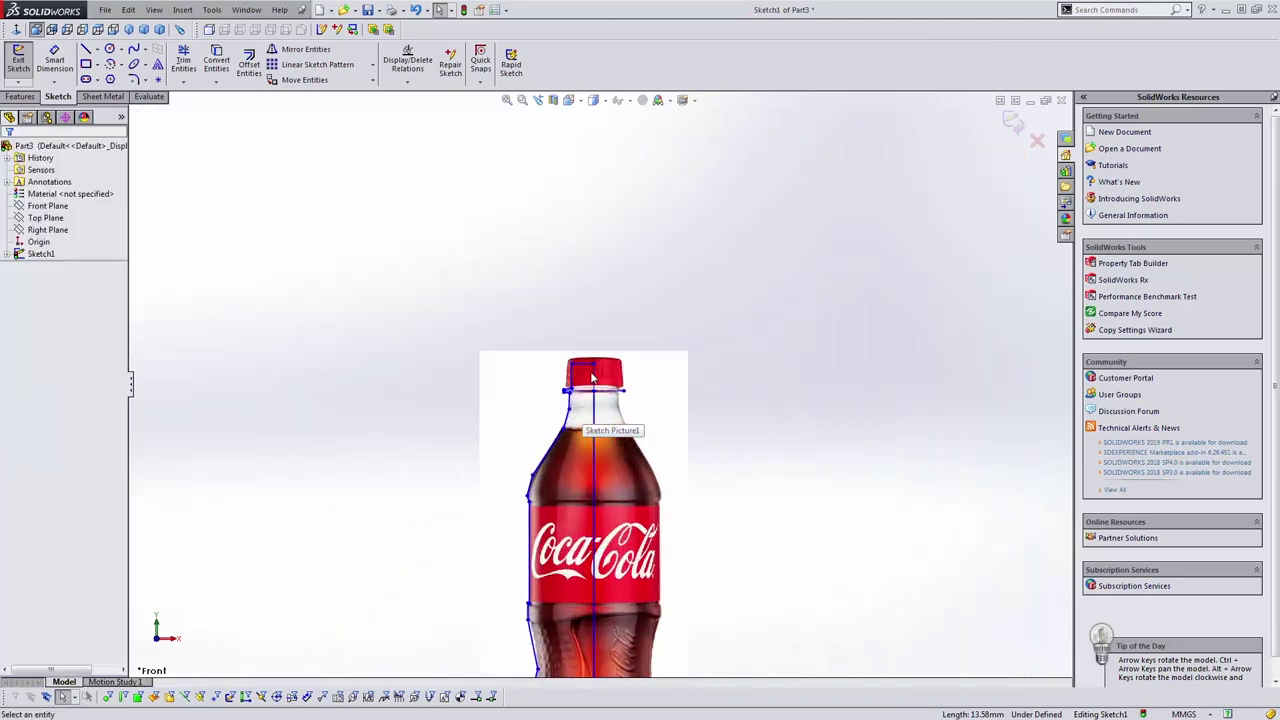
scroll(591, 402, down, 2)
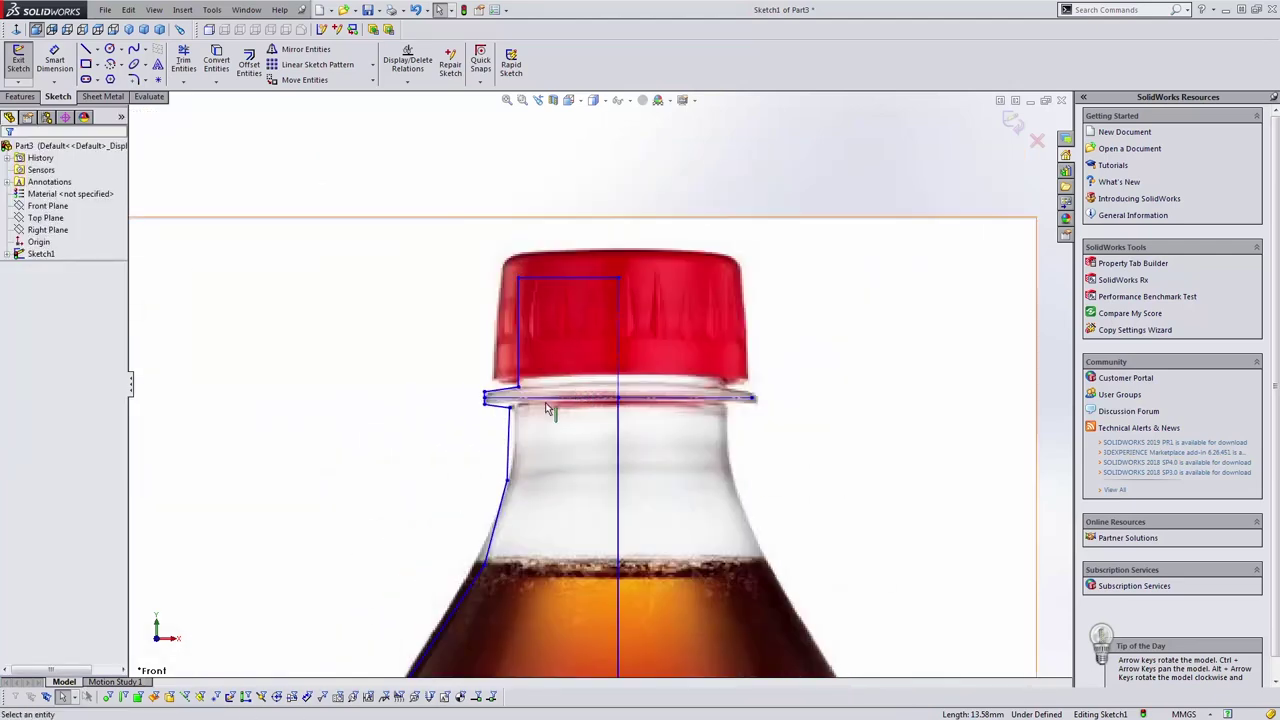
key(alt+Tab)
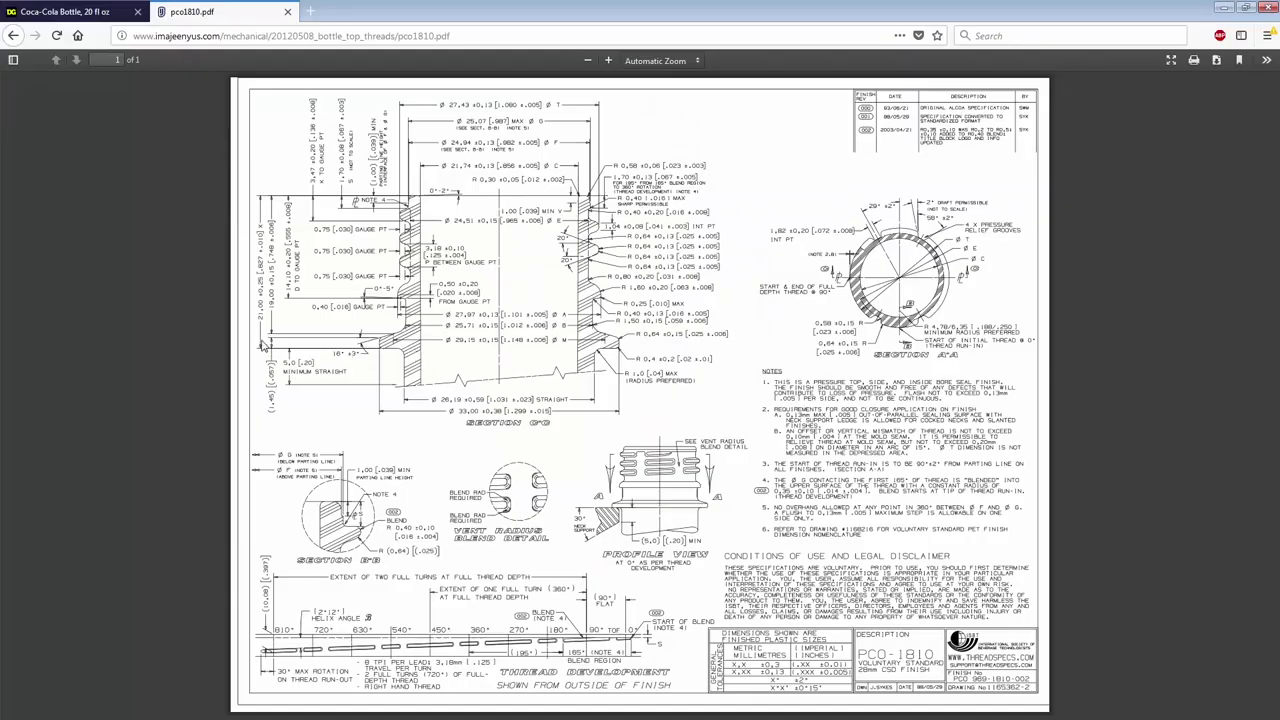
key(alt+Tab)
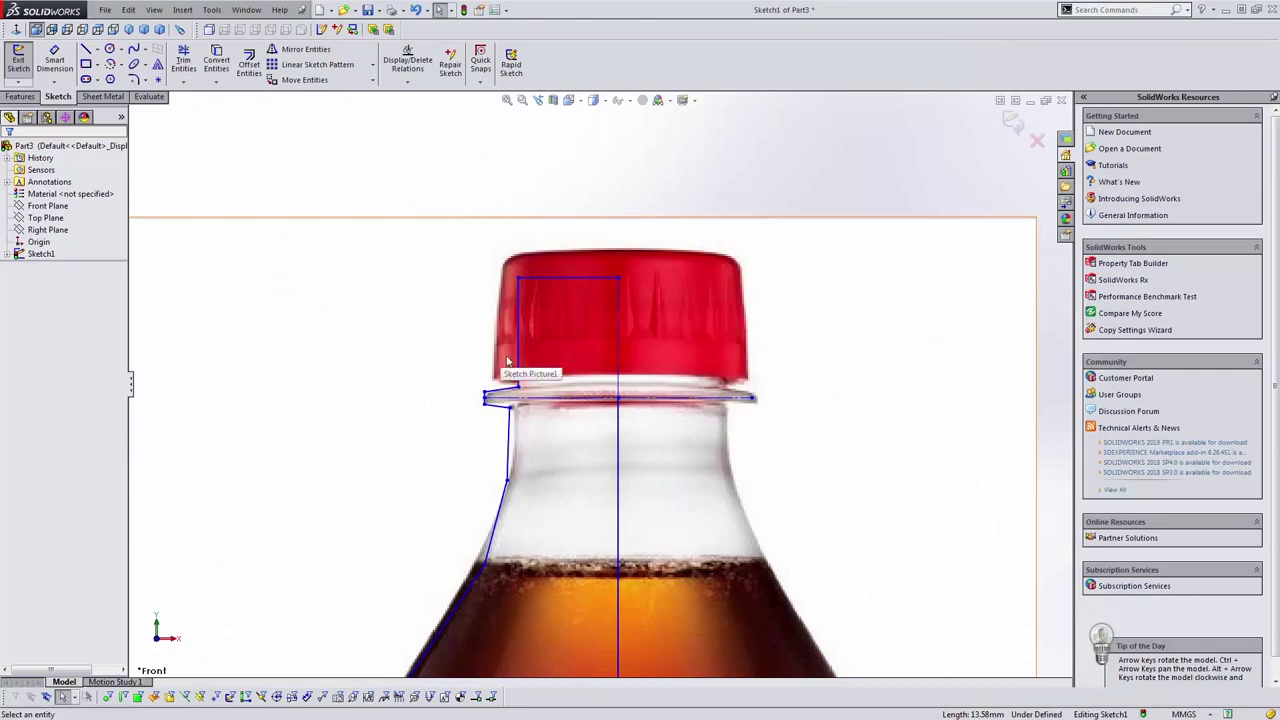
key(alt+Tab)
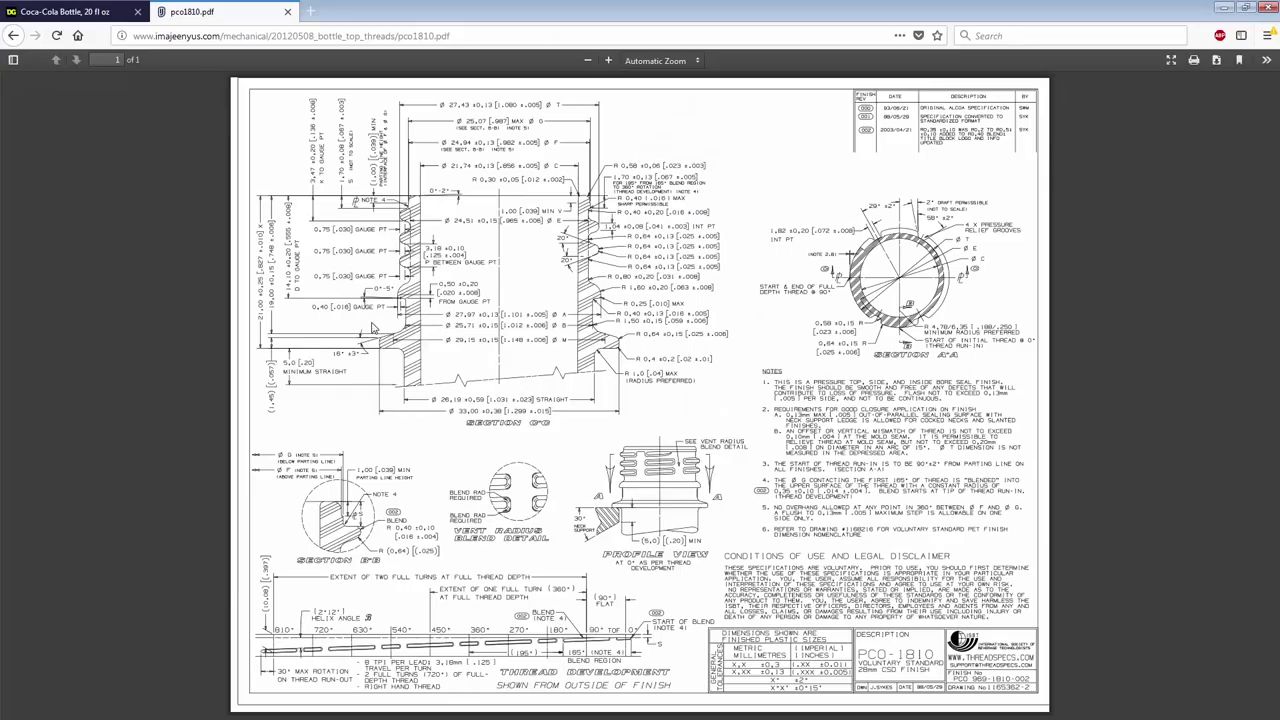
key(alt+Tab)
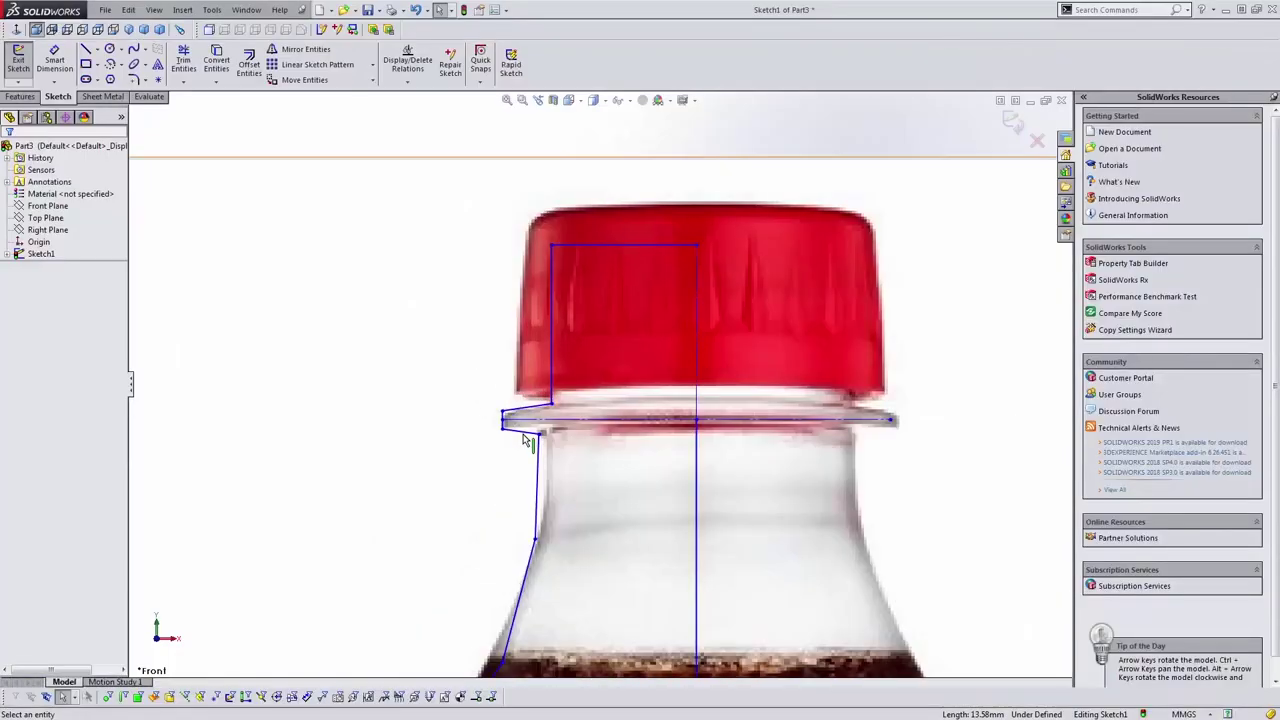
Make the neck ring's lower edge line horizontal and move it up slightly.
click(535, 409)
click(564, 374)
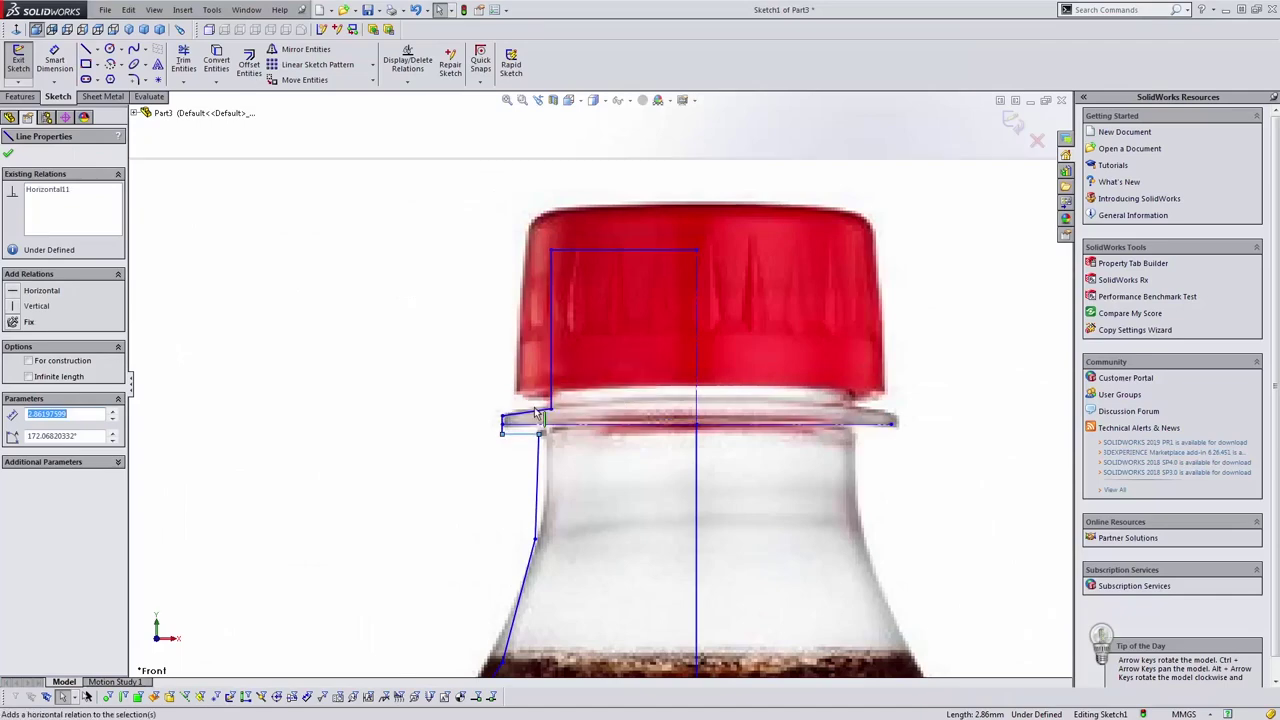
scroll(505, 427, down, 3)
drag(580, 426, 577, 414)
Dimension the height from the neck ring's lower edge to the mouth's top line and set it to 21 mm.
key(d)
click(565, 414)
scroll(557, 314, up, 3)
scroll(555, 212, down, 3)
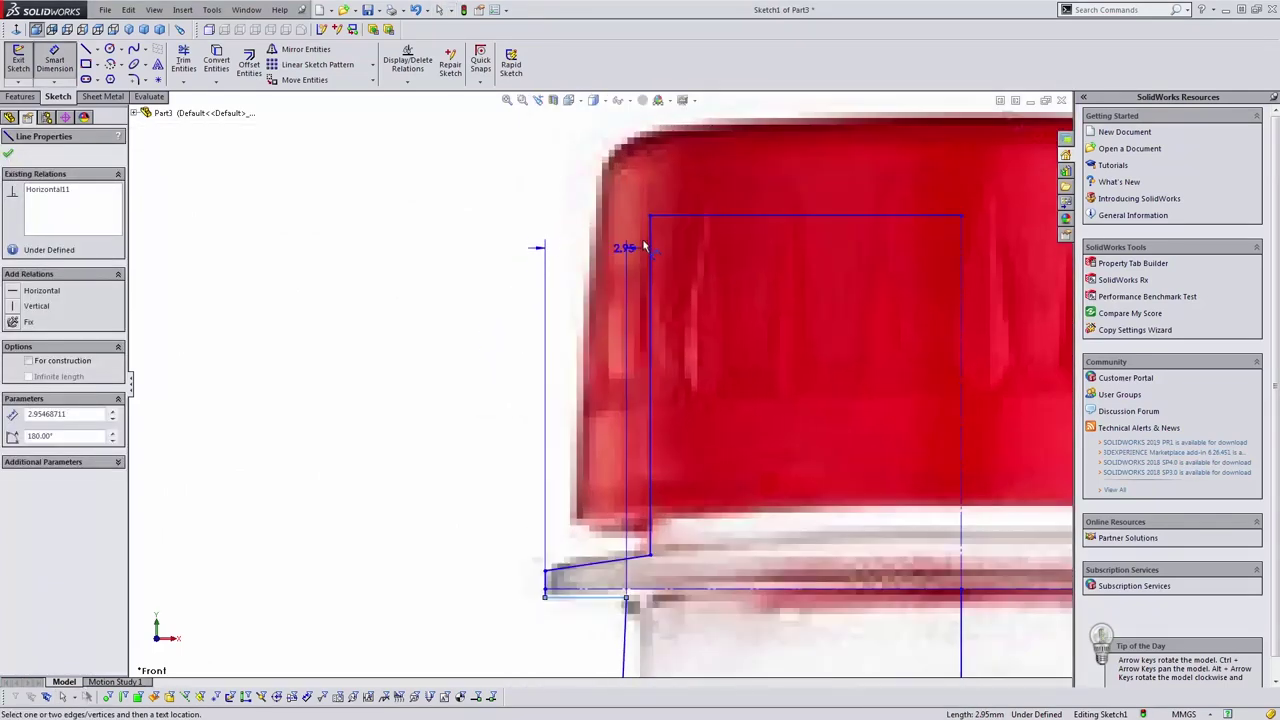
click(686, 222)
click(545, 596)
click(478, 346)
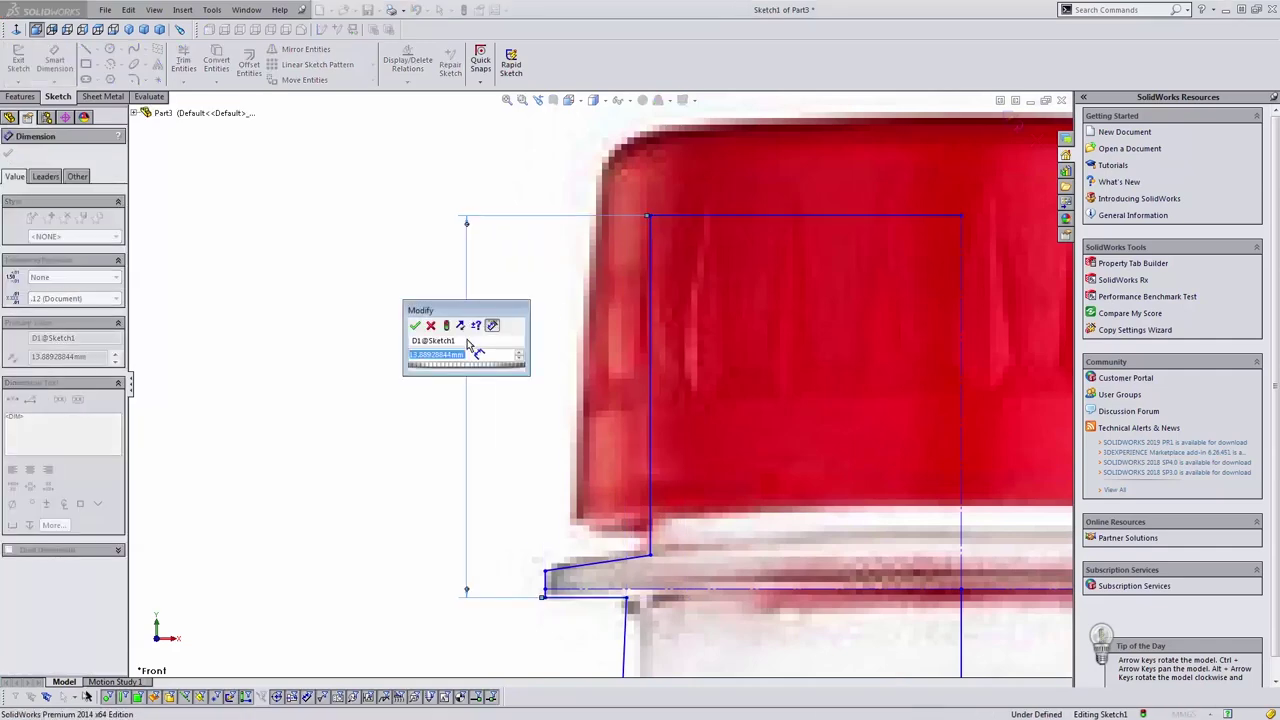
text(21)
key(Return)
Undo the last height change.
scroll(600, 385, up, 5)
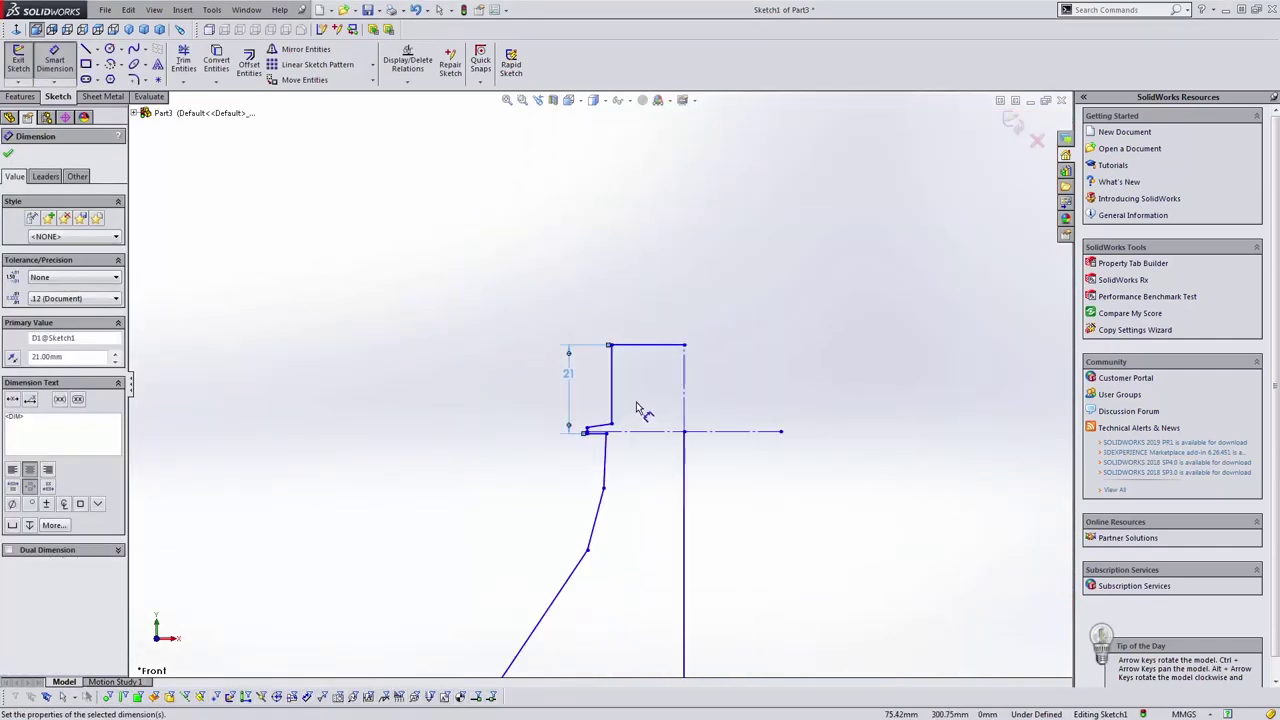
key(ctrl+z)
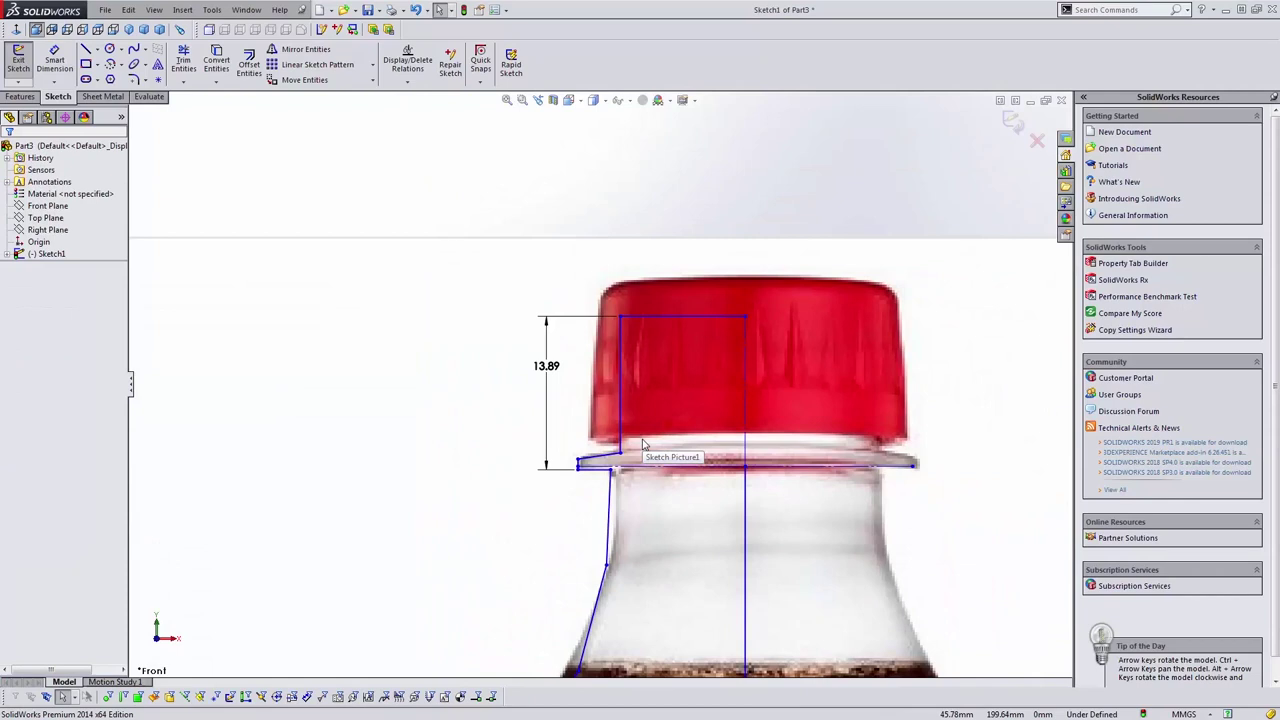
scroll(643, 444, up, 3)
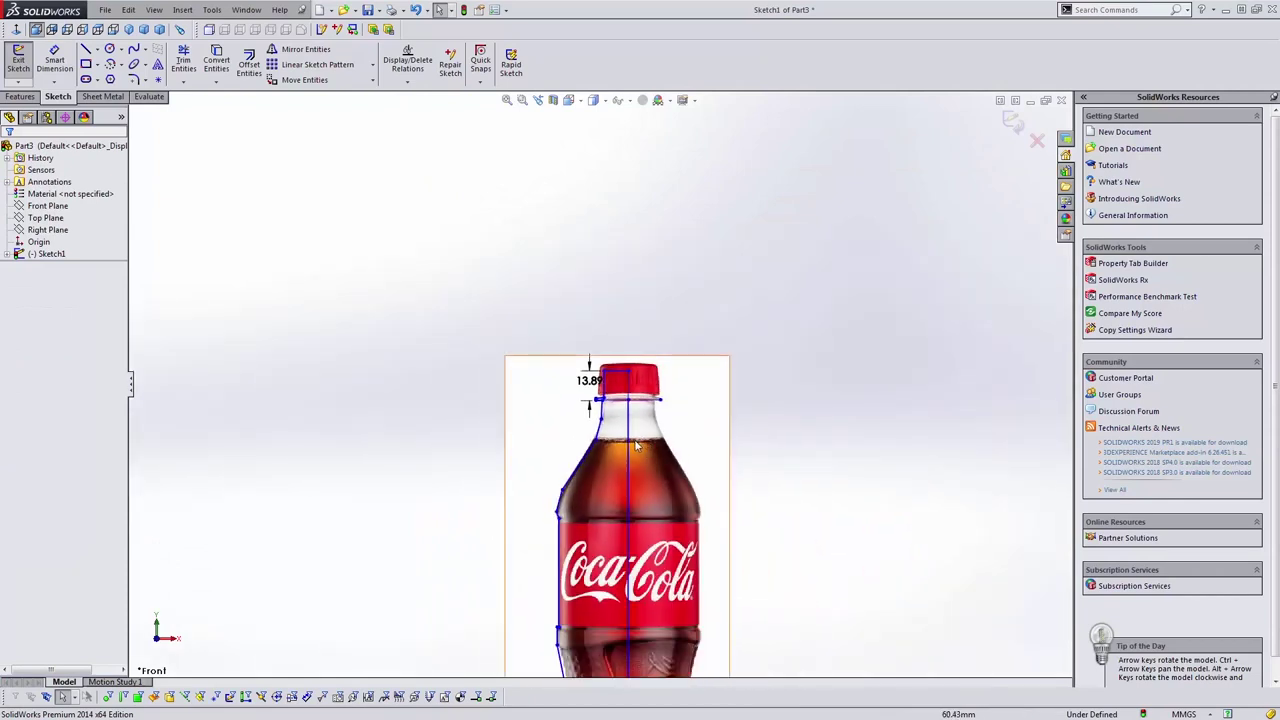
scroll(594, 437, down, 2)
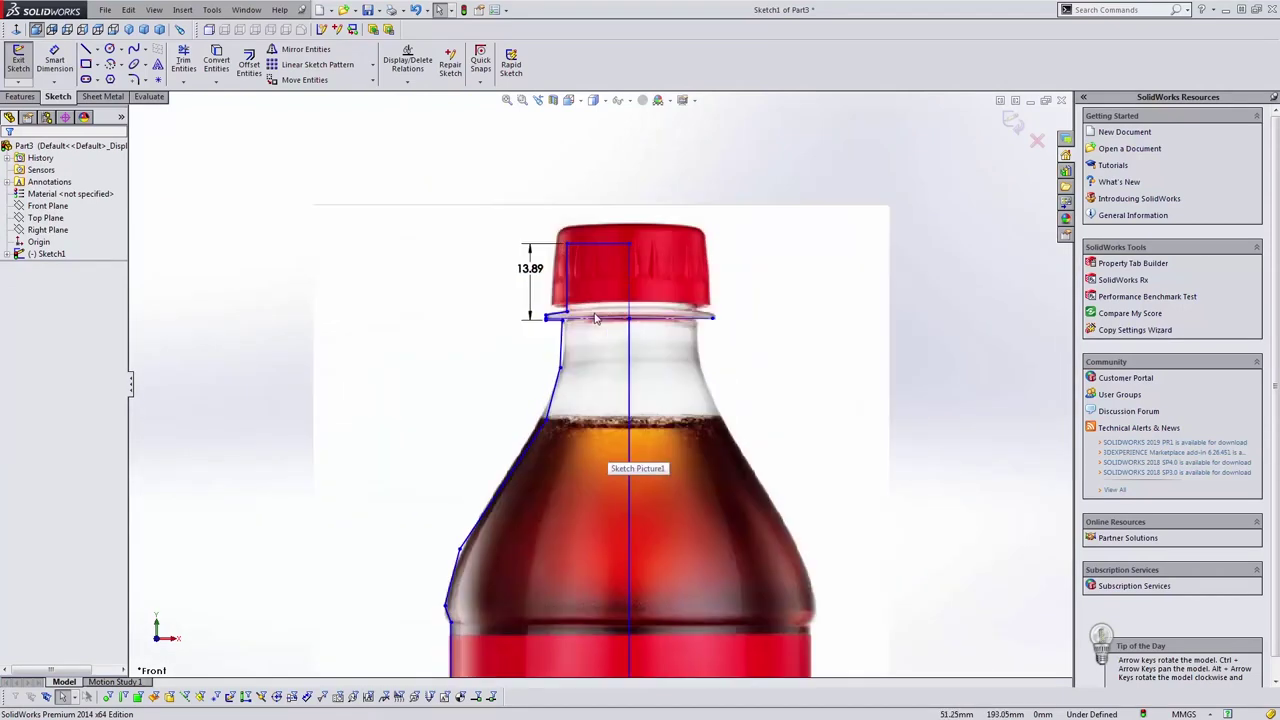
Dimension the mouth's top line, check pco1810.pdf in the browser, and accept the dimension in SolidWorks at its current value.
key(d)
click(599, 242)
click(601, 196)
key(alt+Tab)
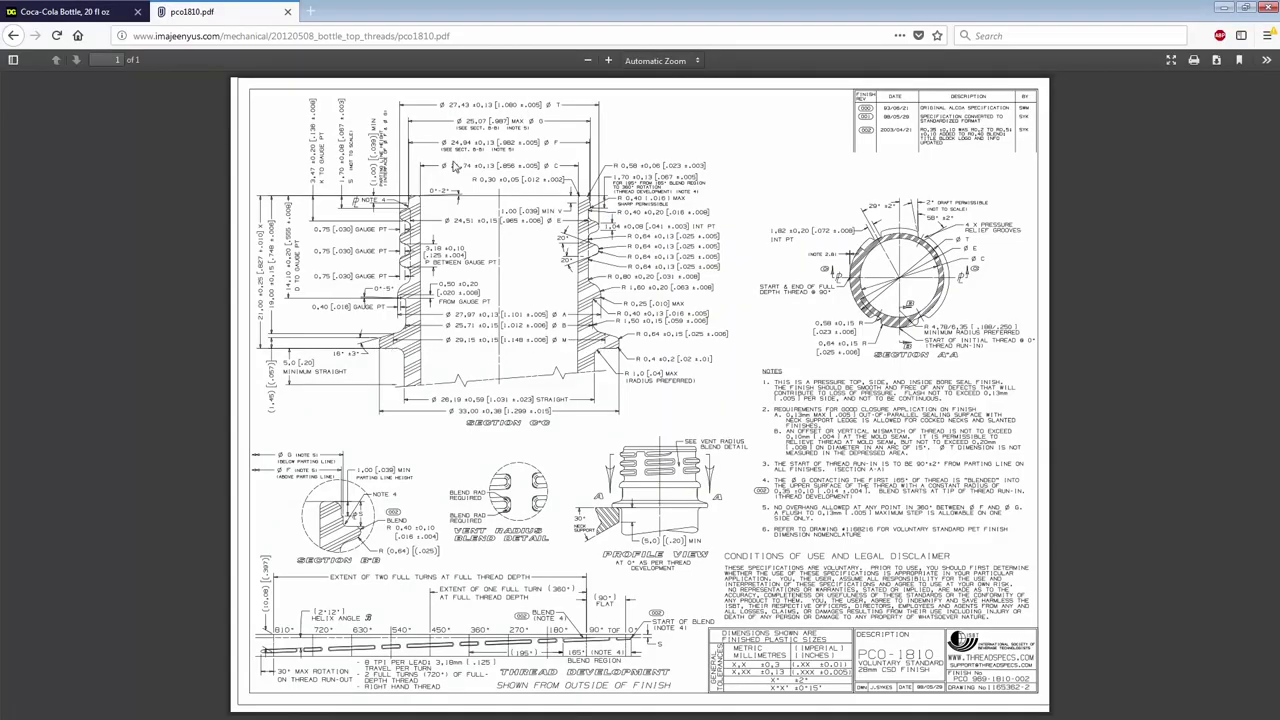
key(alt+Tab)
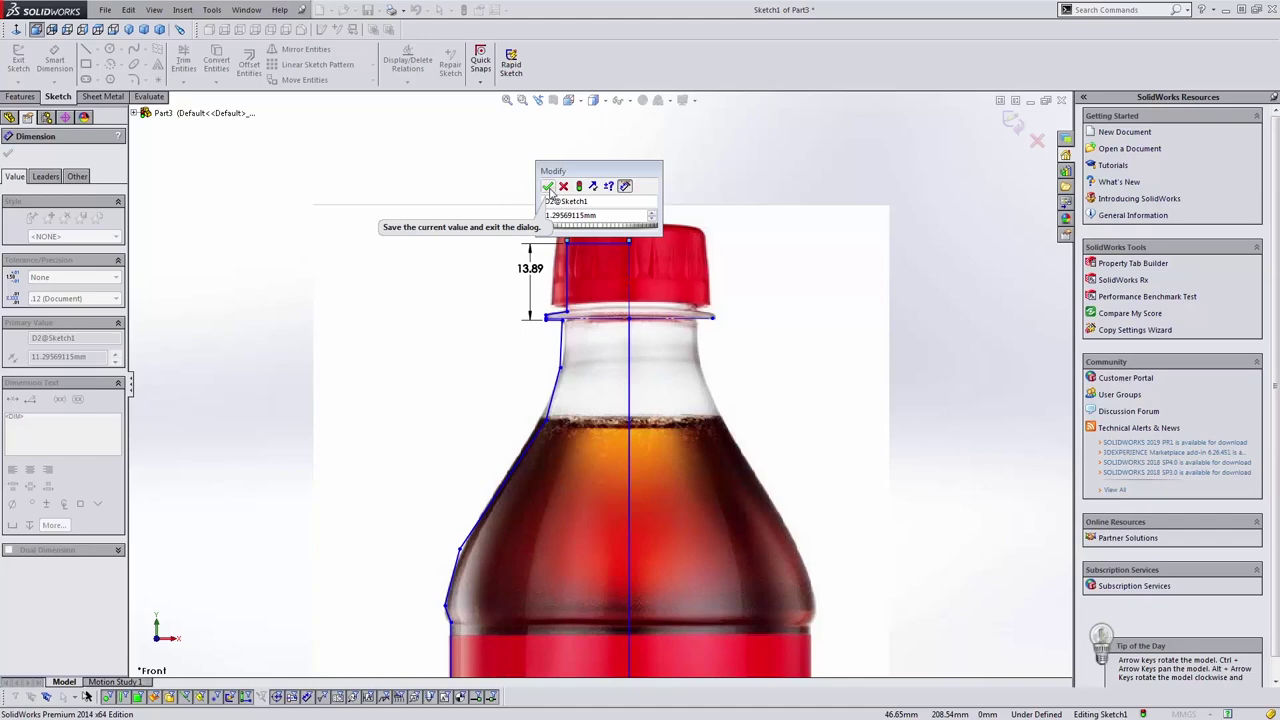
click(548, 187)
scroll(600, 386, up, 8)
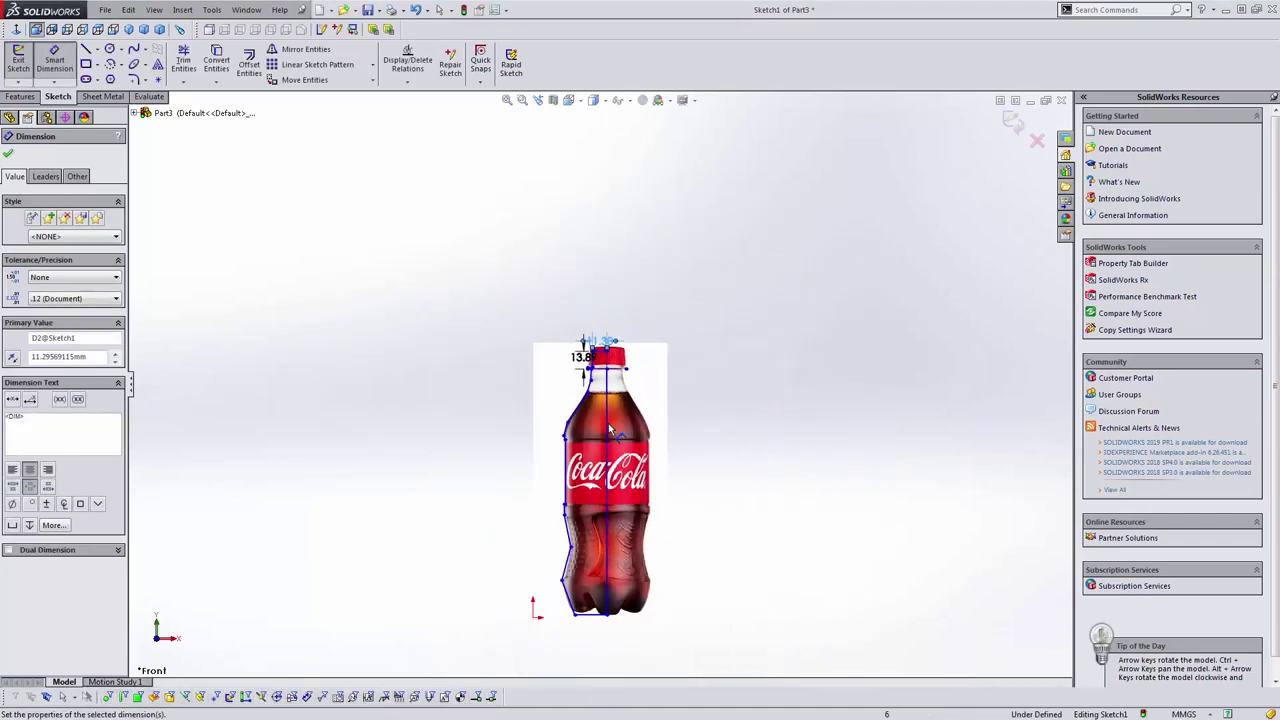
scroll(598, 384, down, 4)
key(Escape)
Revolve the bottle profile 360 degrees around the long vertical centre line, letting the open sketch be closed automatically.
scroll(600, 386, up, 2)
scroll(600, 388, up, 2)
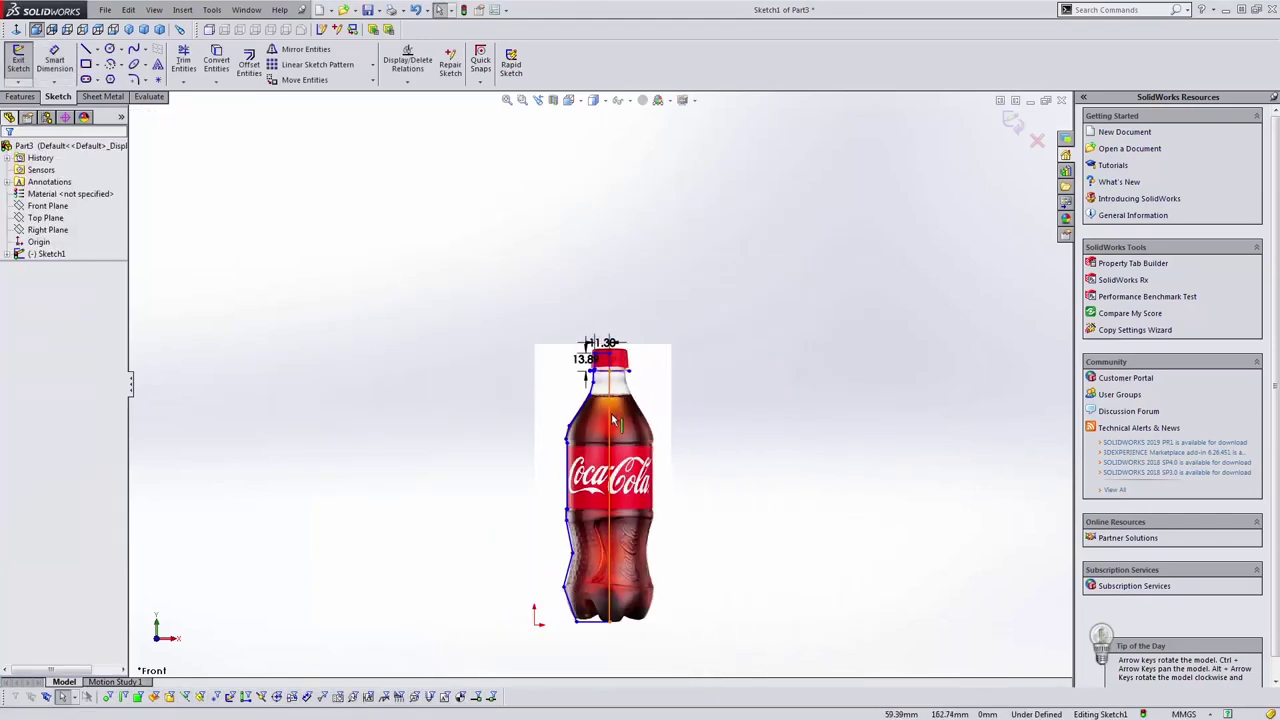
scroll(611, 530, down, 2)
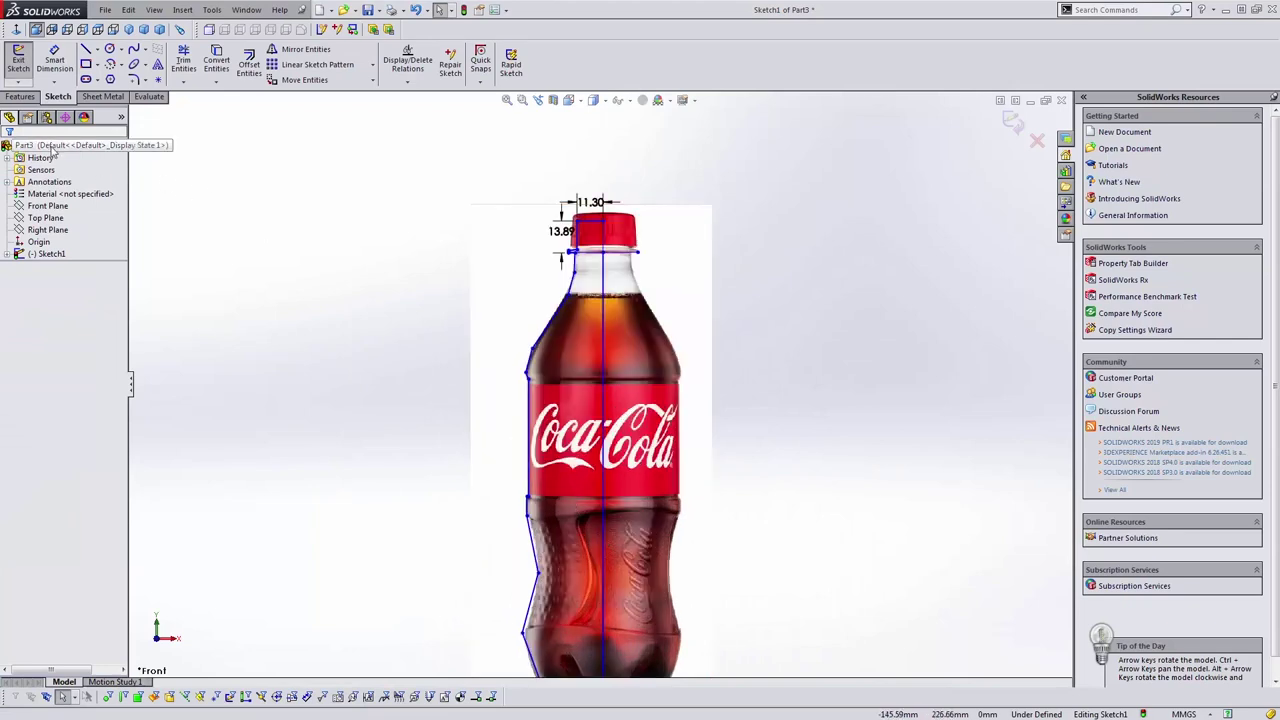
click(20, 96)
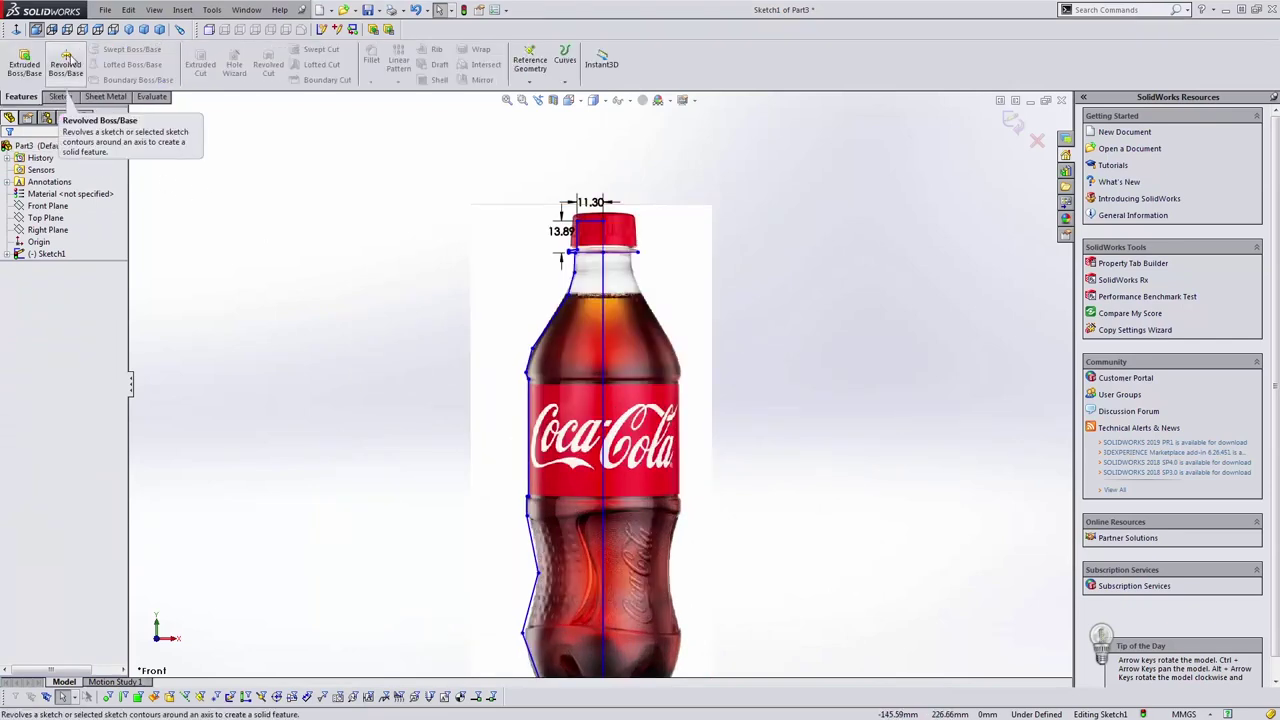
click(67, 60)
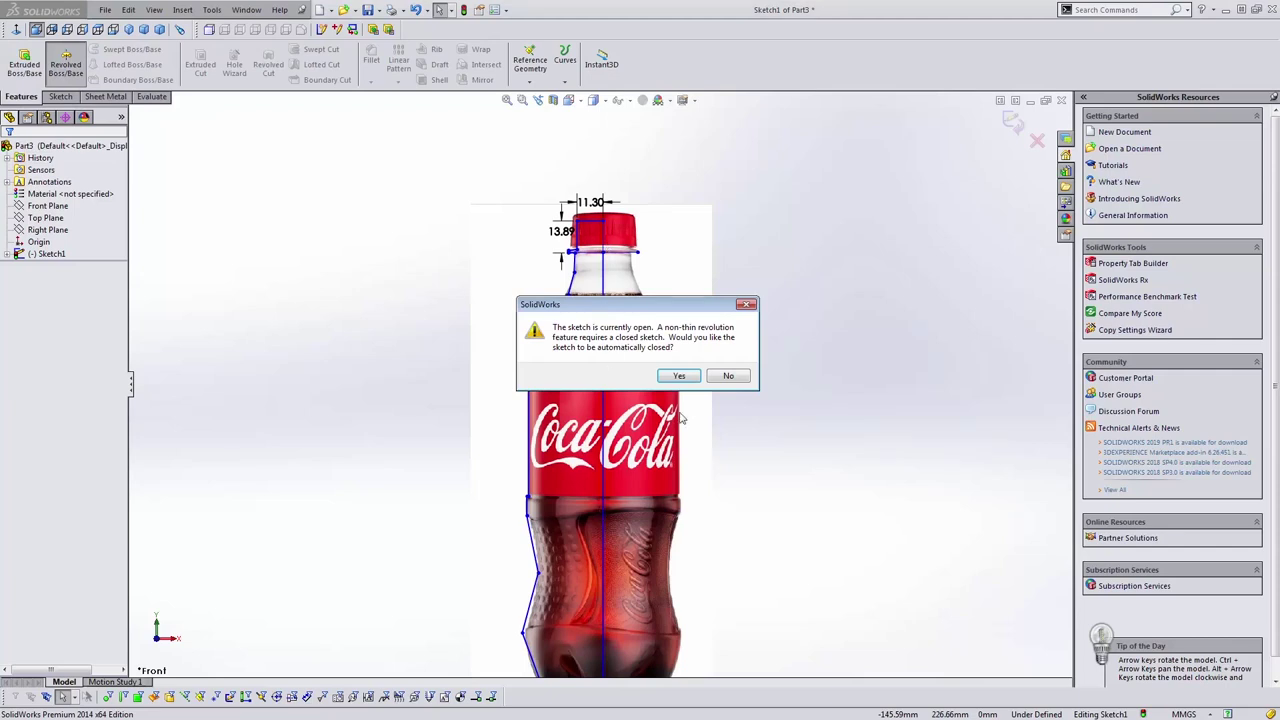
click(679, 376)
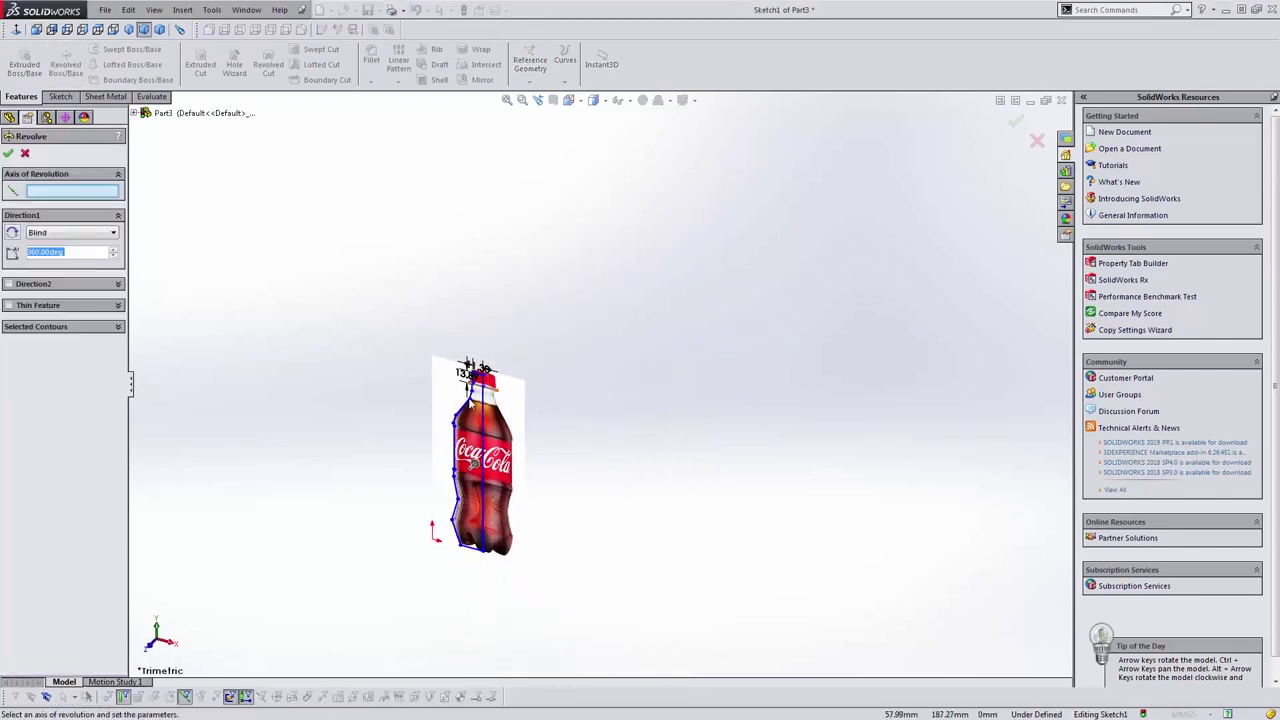
scroll(440, 401, down, 5)
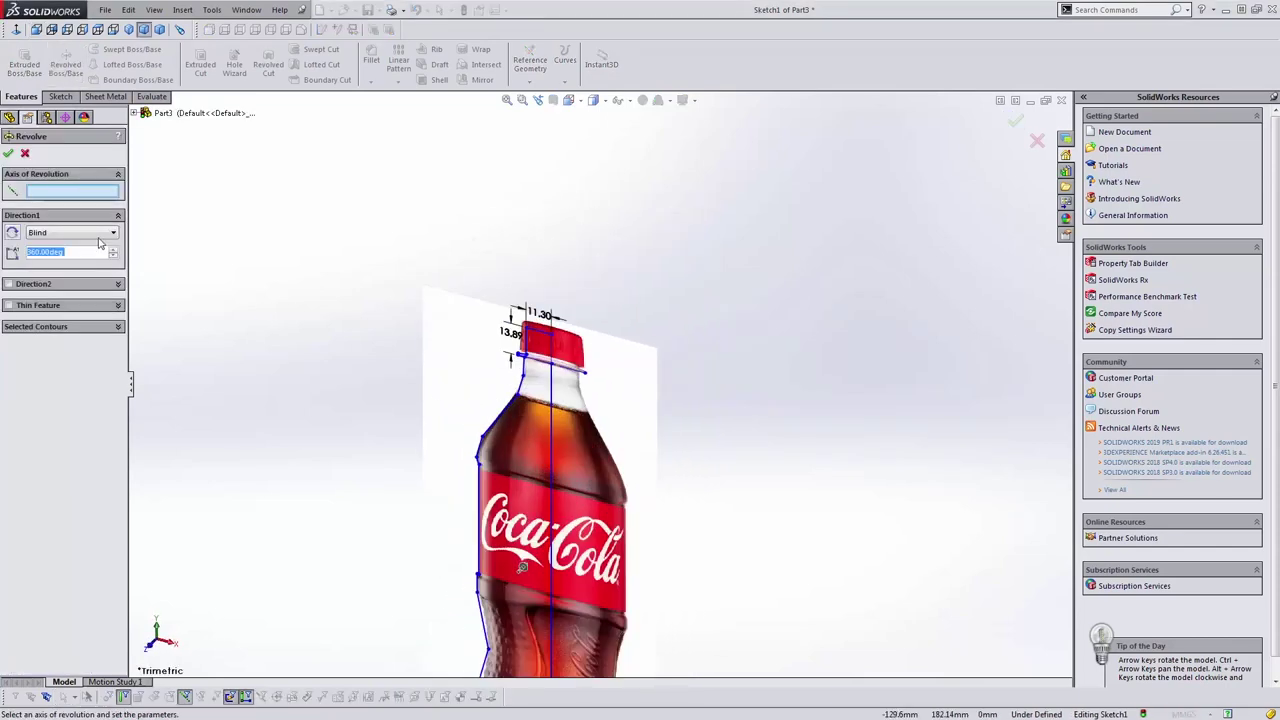
click(553, 390)
middle_drag(560, 392, 572, 508)
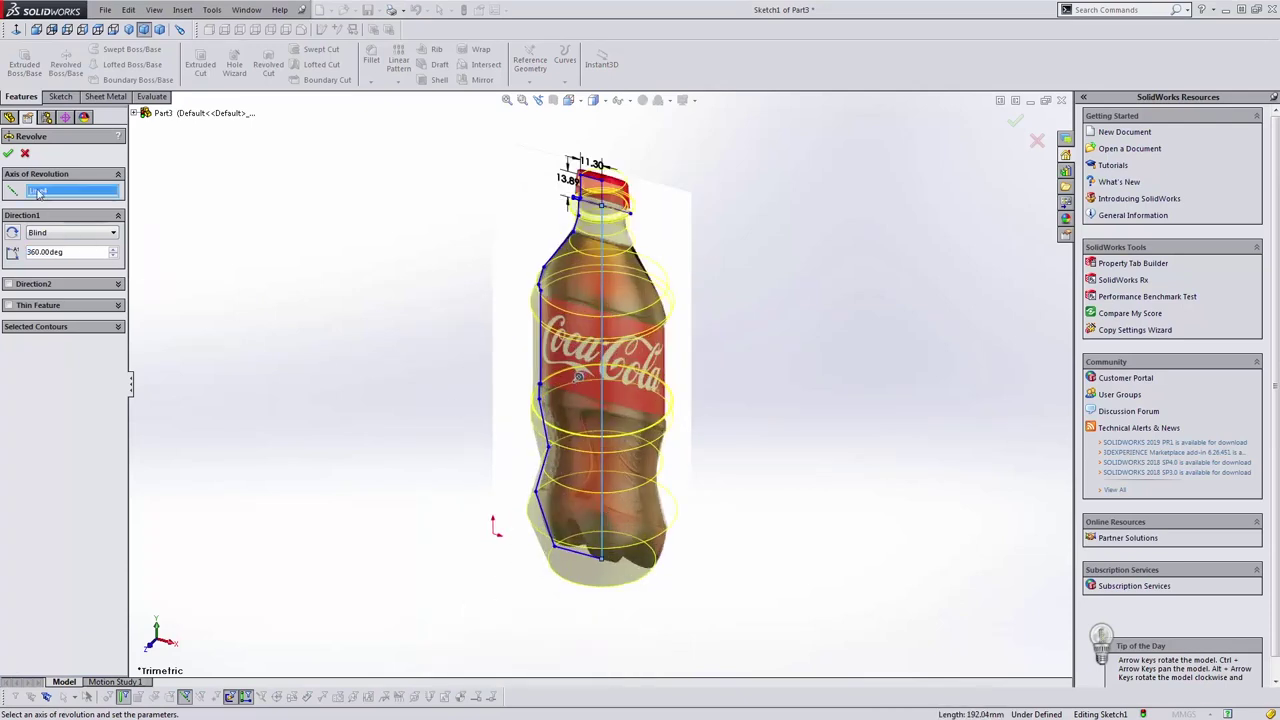
click(8, 153)
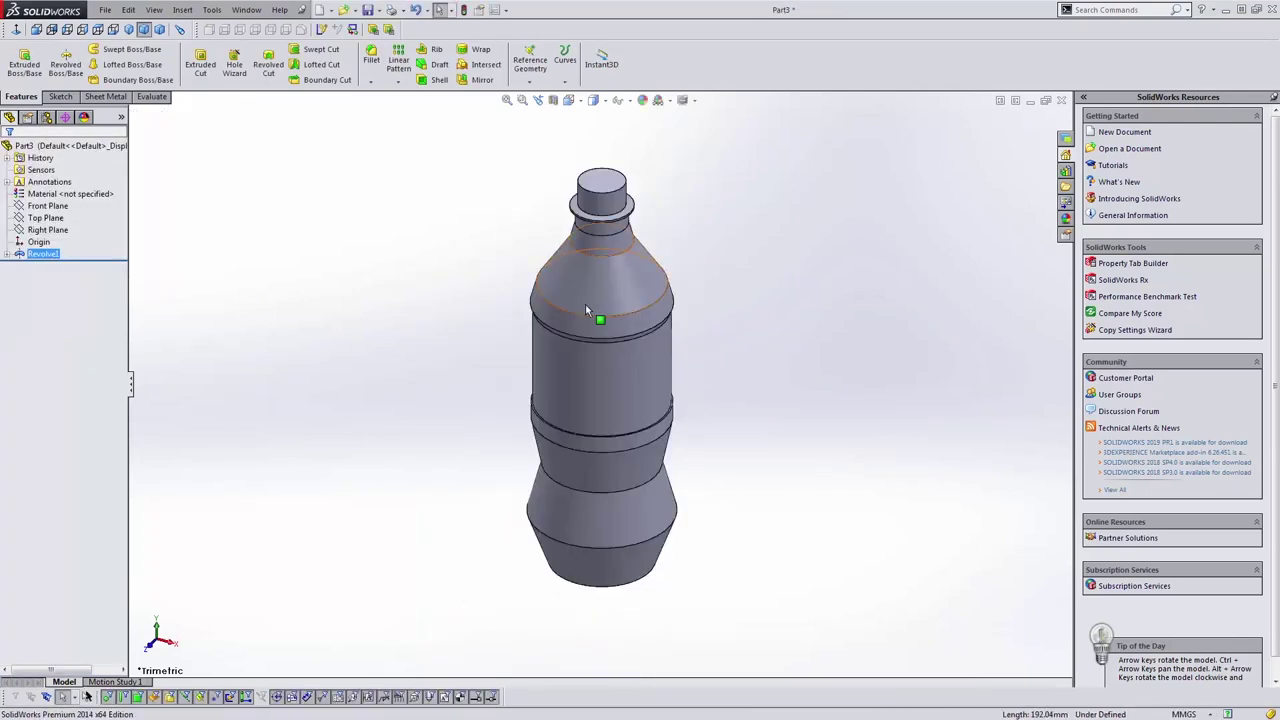
Fillet the waist, lower bulge, upper shoulder and neck base edges of the bottle with a 20 mm radius.
middle_drag(585, 304, 723, 286)
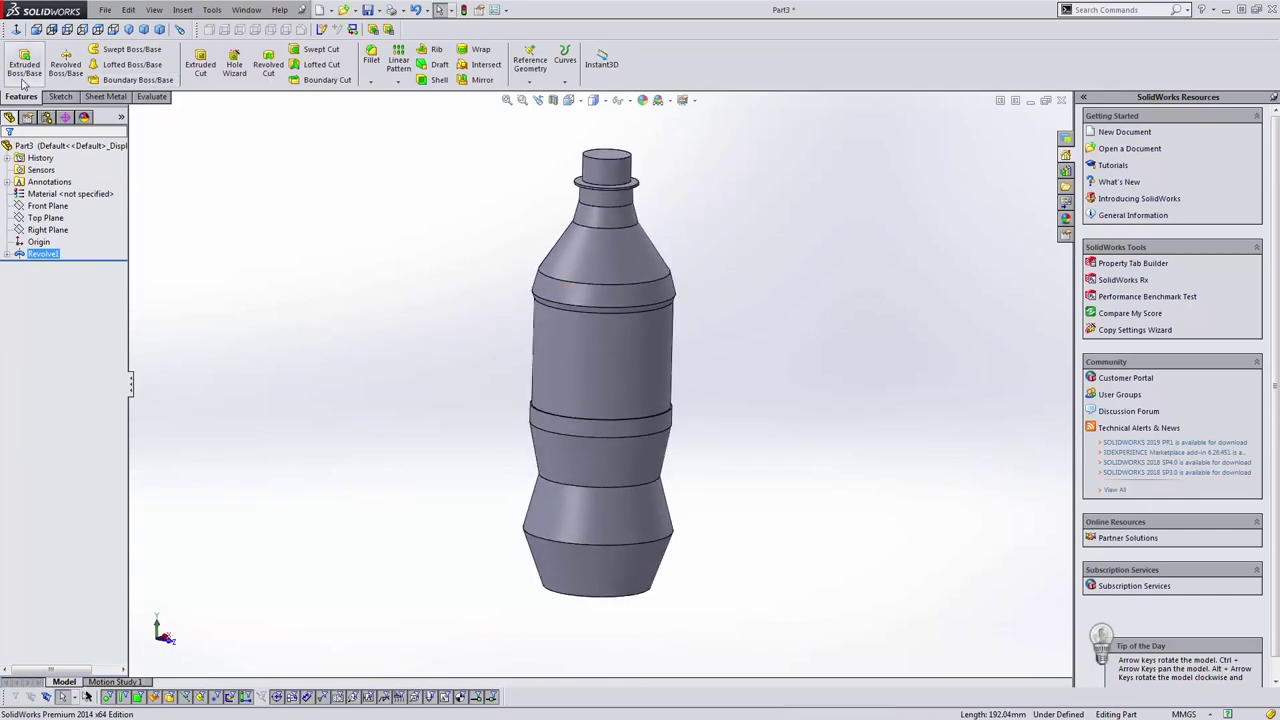
click(371, 60)
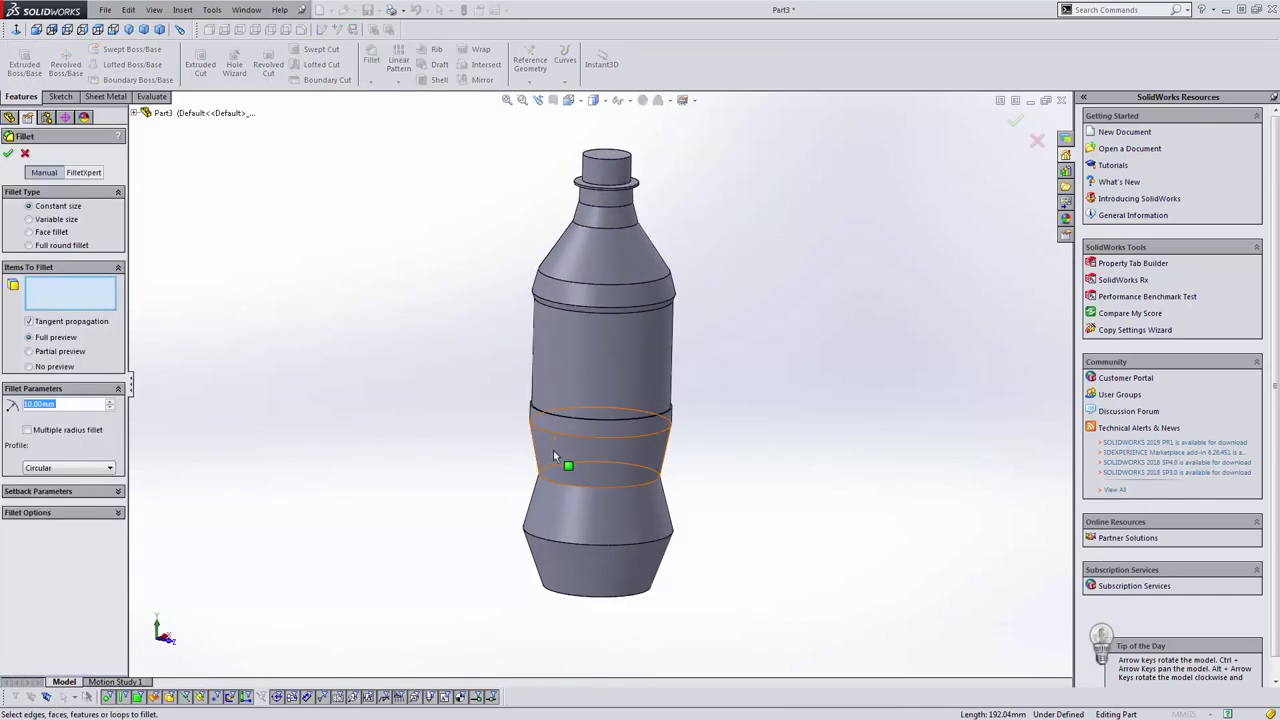
click(541, 484)
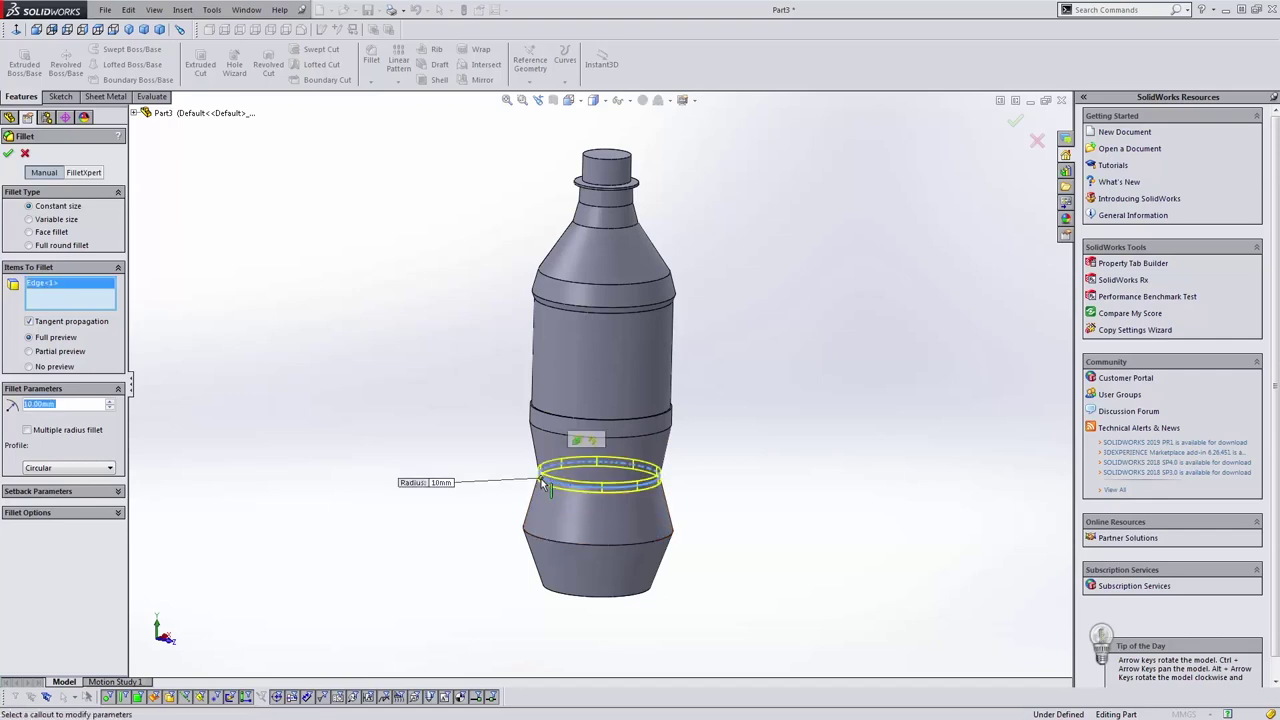
click(529, 533)
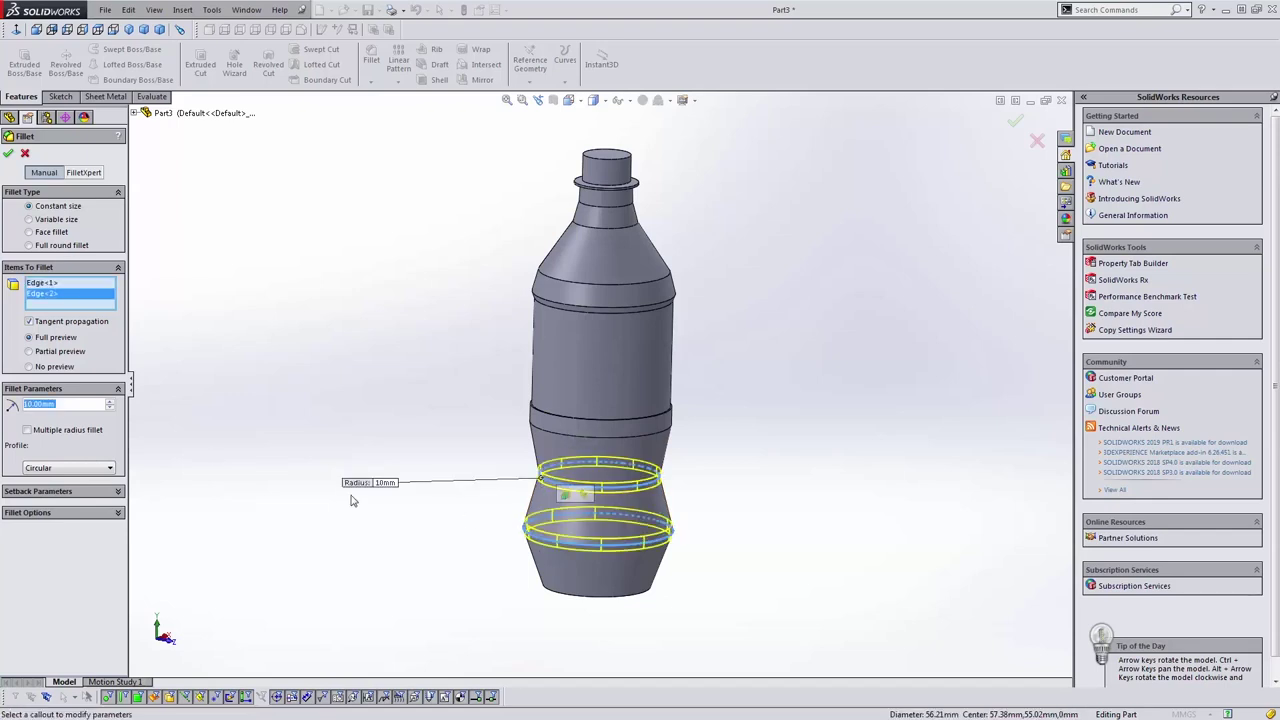
click(110, 402)
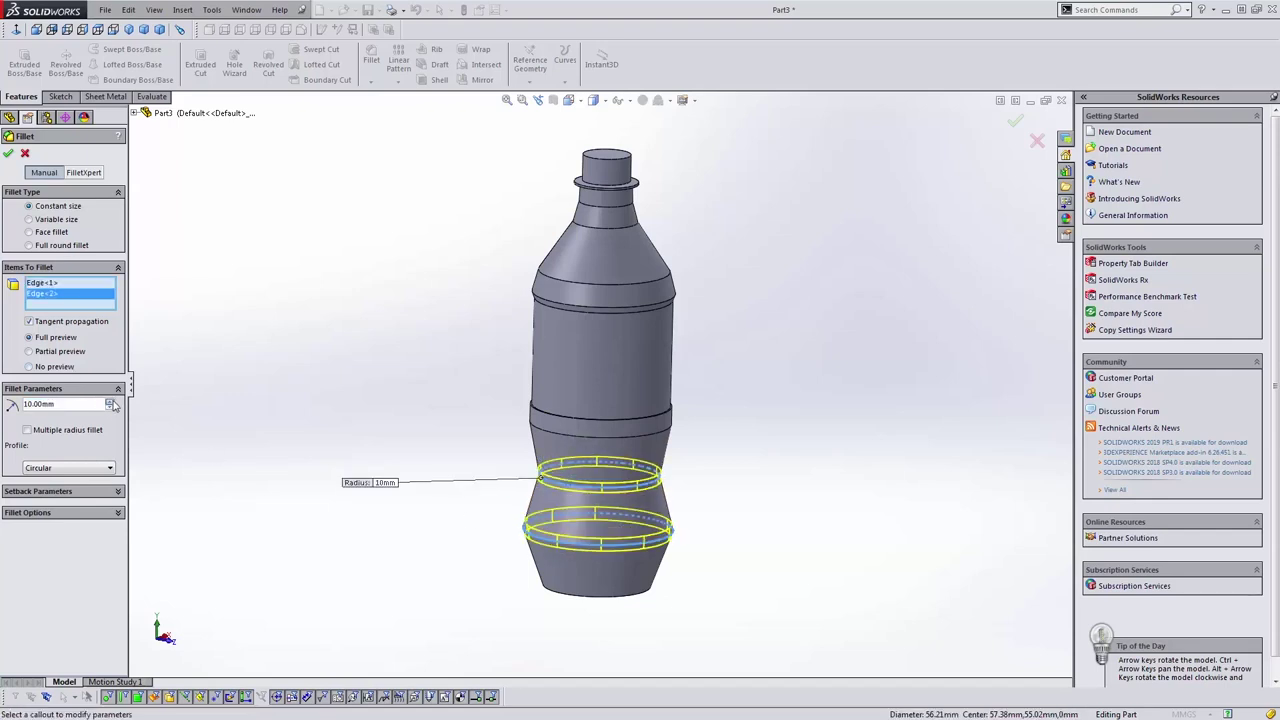
click(565, 278)
click(565, 279)
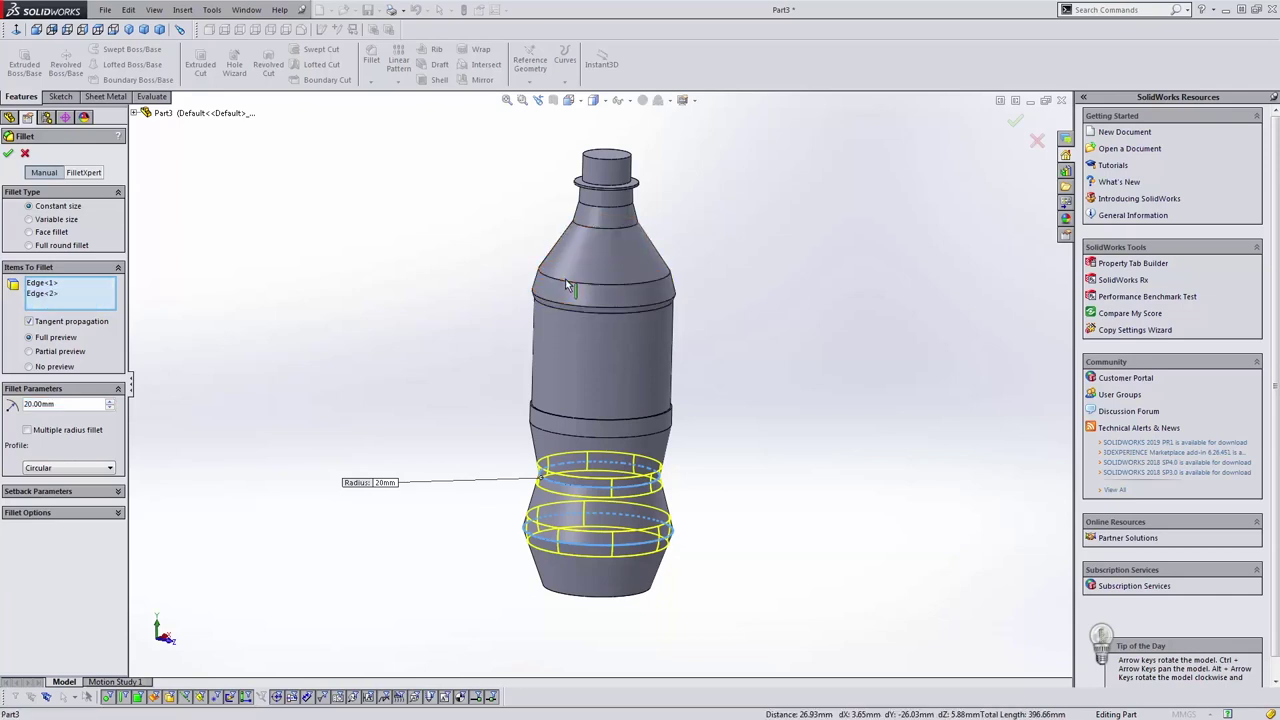
click(566, 282)
click(588, 227)
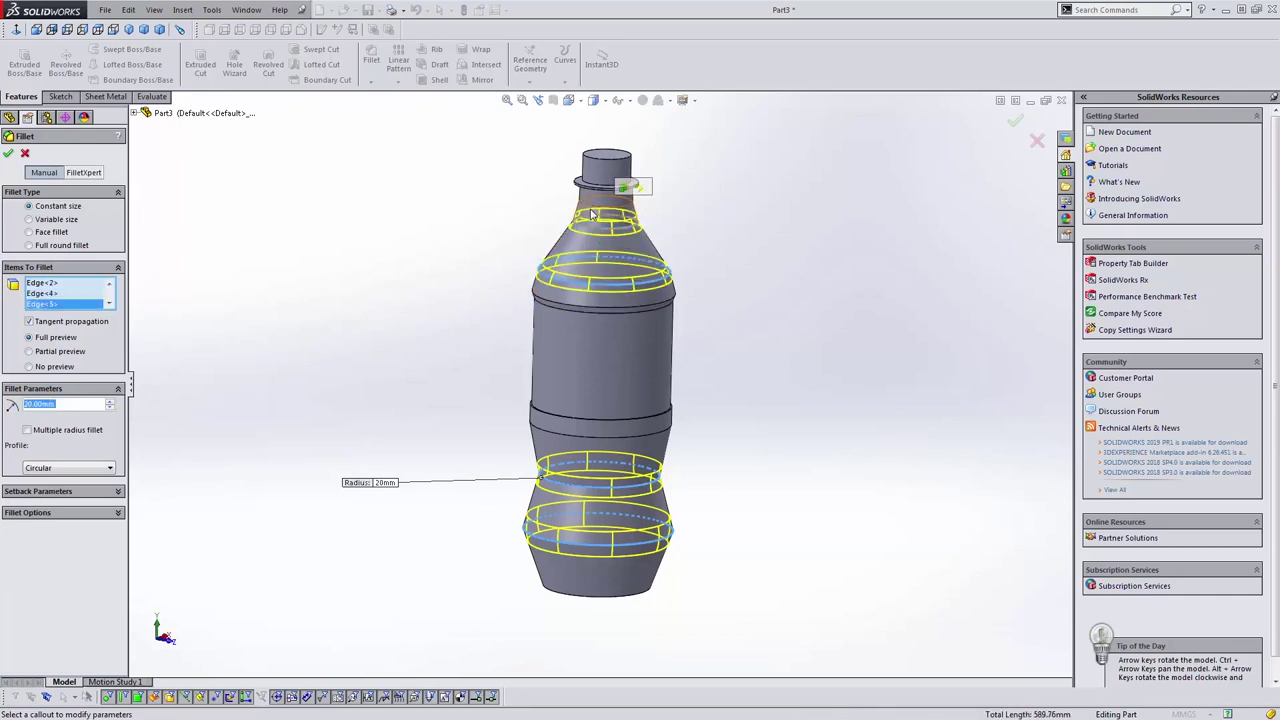
click(11, 157)
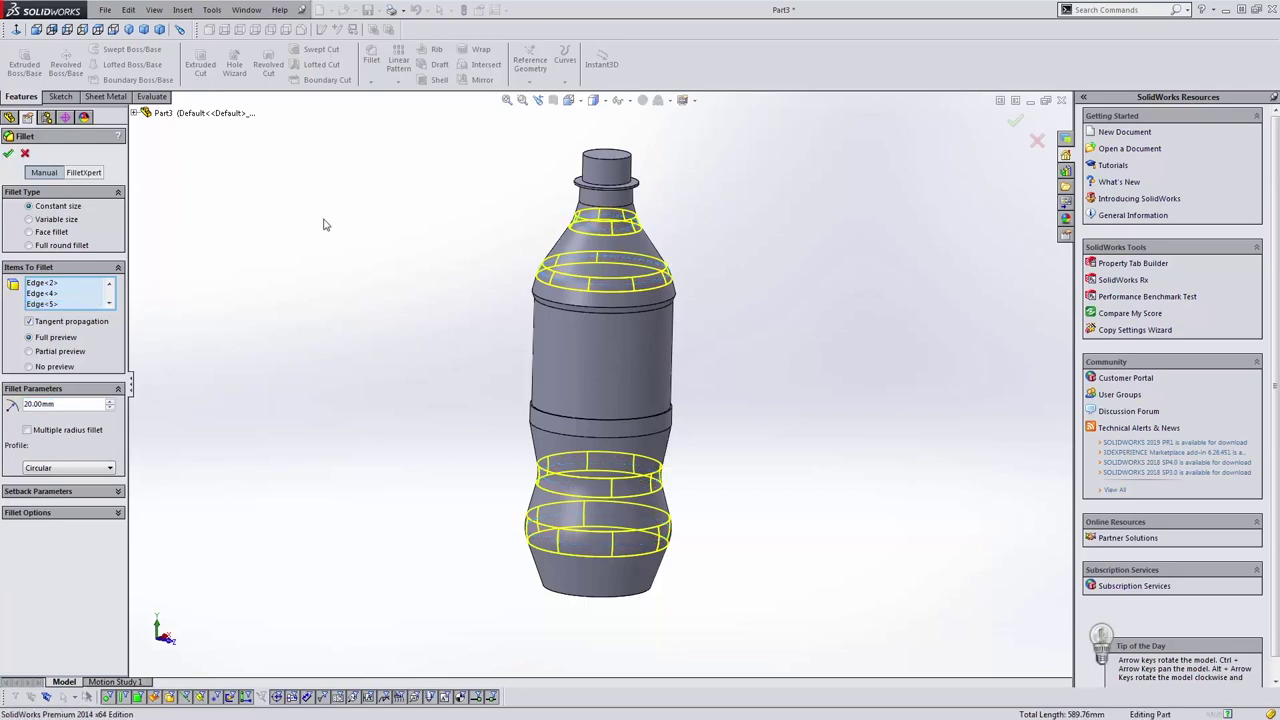
scroll(554, 334, up, 3)
middle_drag(554, 334, 509, 366)
scroll(620, 350, down, 3)
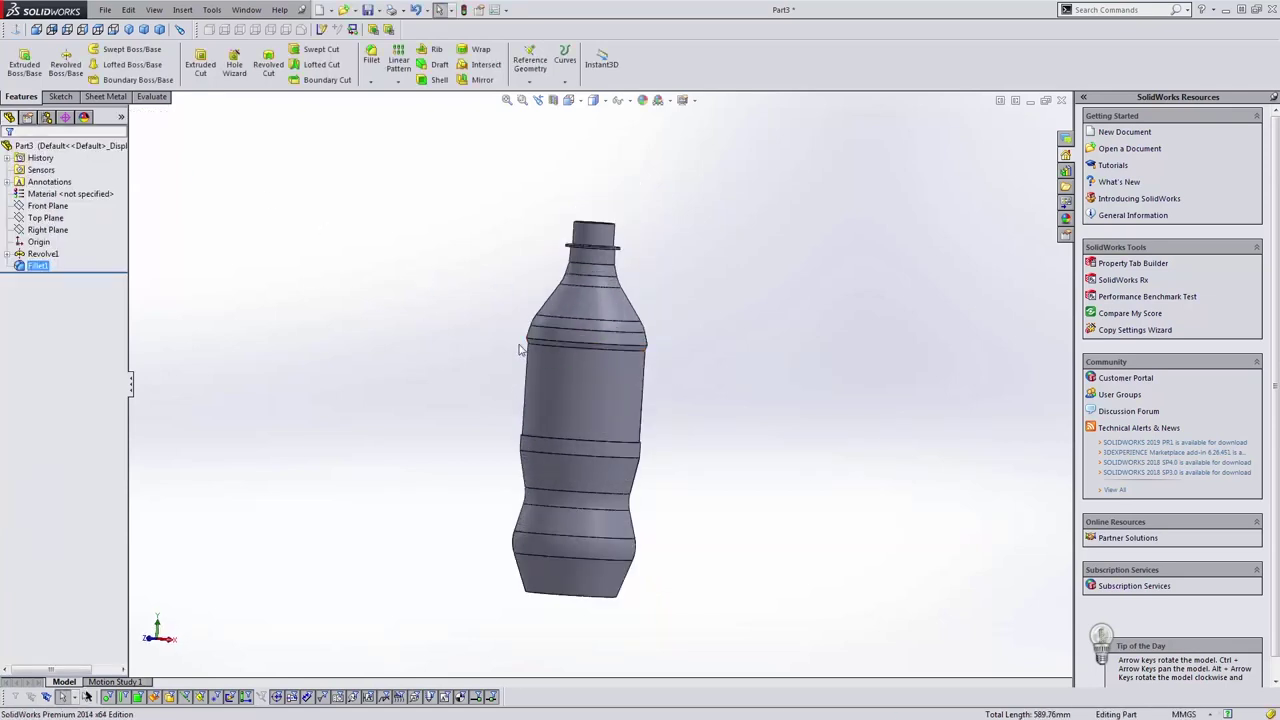
scroll(588, 267, down, 5)
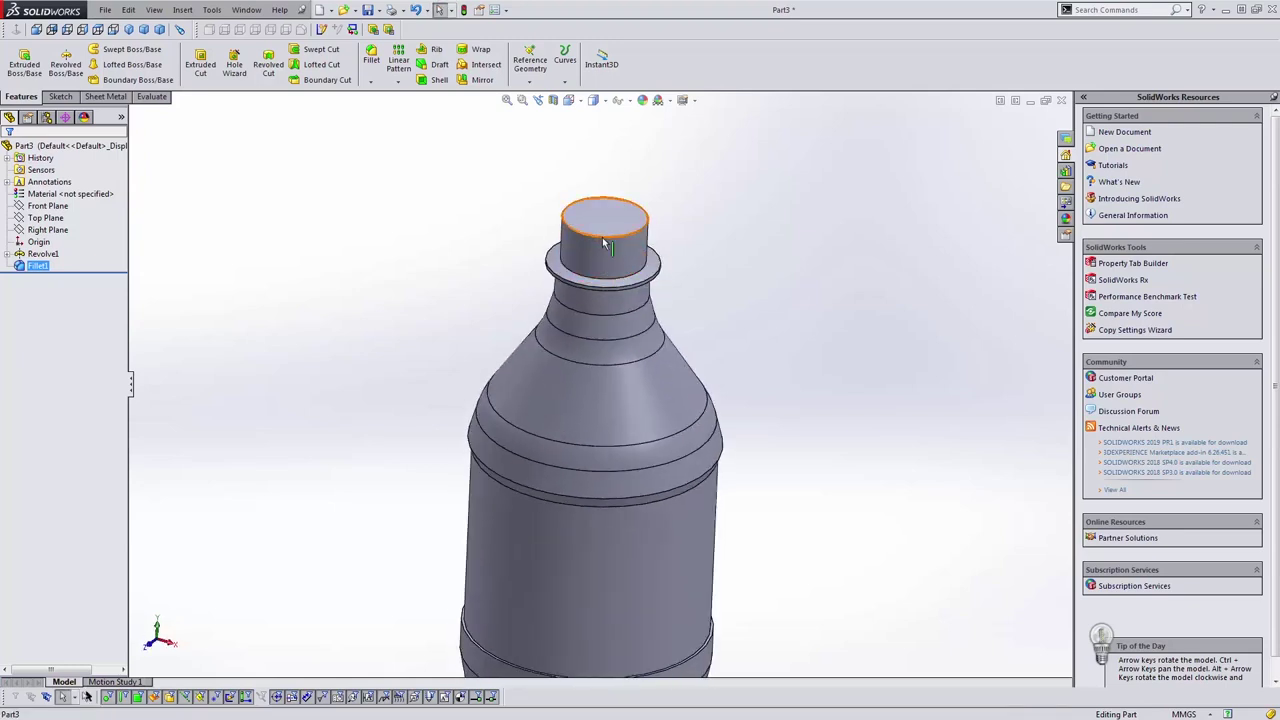
Select the mouth's top circular edge to read its diameter and check pco1810.pdf in the browser, with Calculator at hand.
click(604, 244)
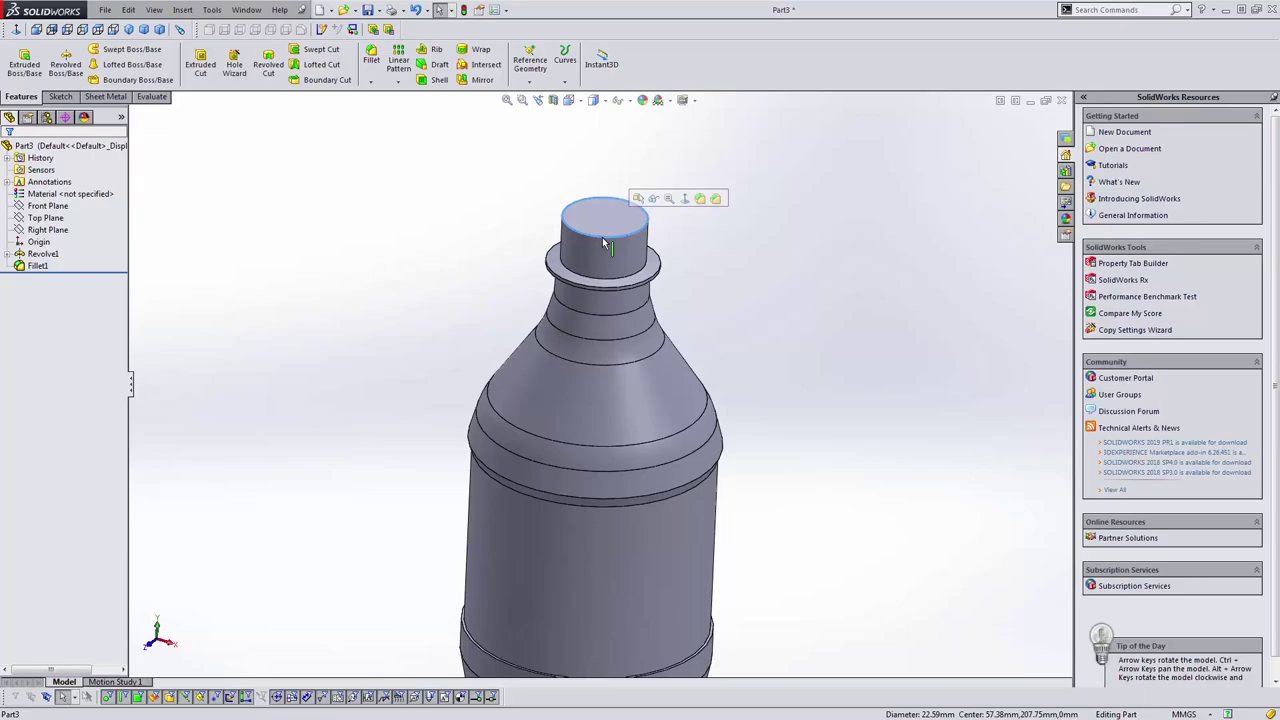
key(alt+Tab)
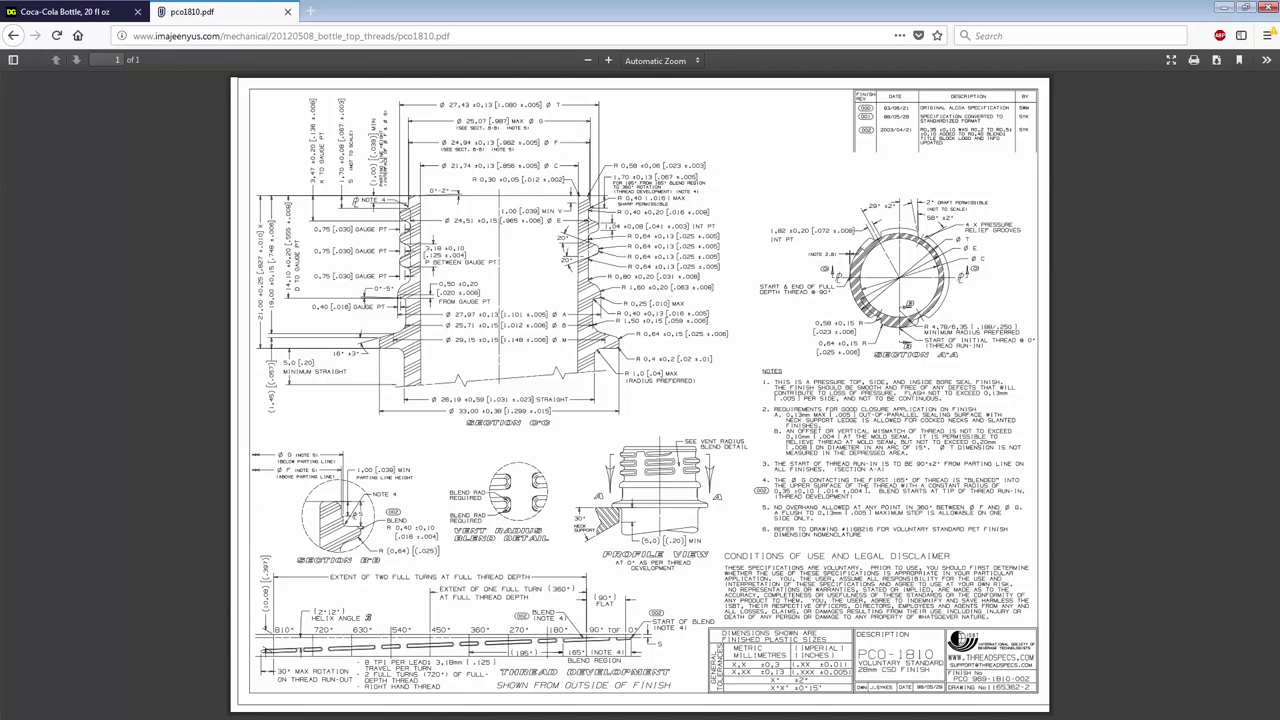
key(alt+Tab)
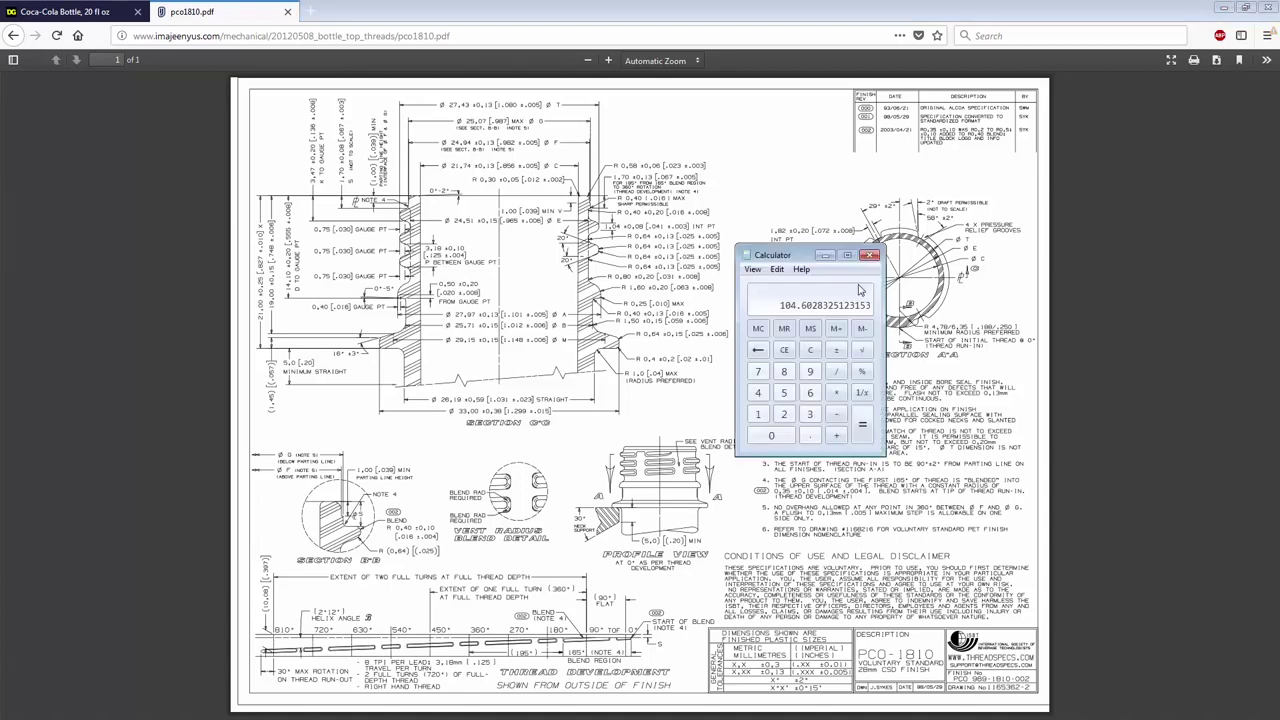
text(25.0)
key(Return)
key(Escape)
key(alt+F4)
key(alt+Tab)
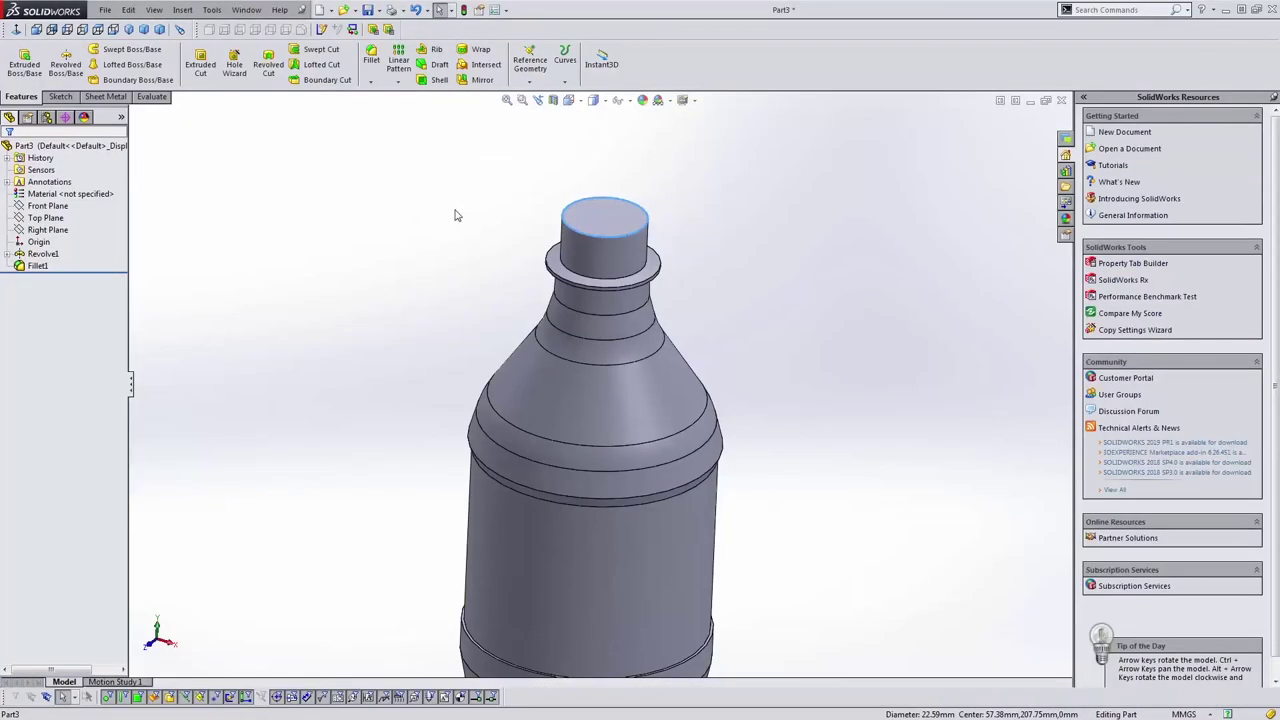
key(alt+Tab)
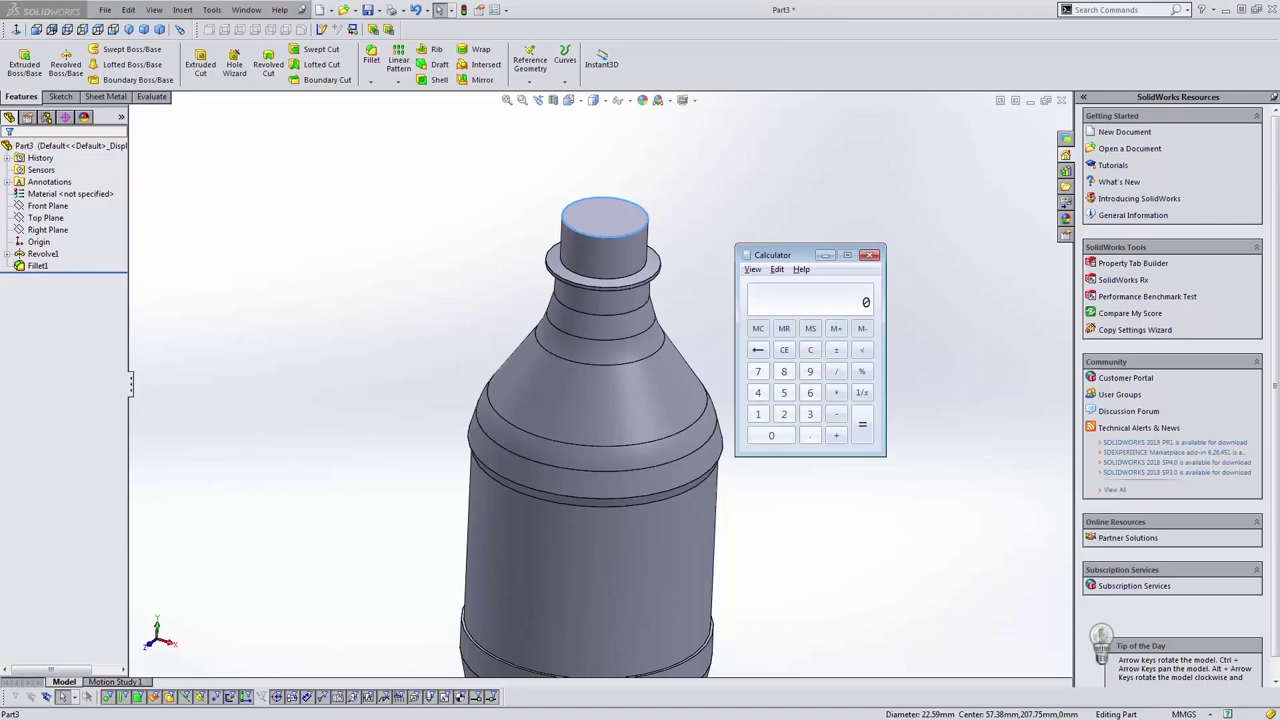
Divide the 25.07 mm diameter from pco1810.pdf by 22.59 in Calculator, and deselect the mouth edge in SolidWorks.
key(alt+Tab)
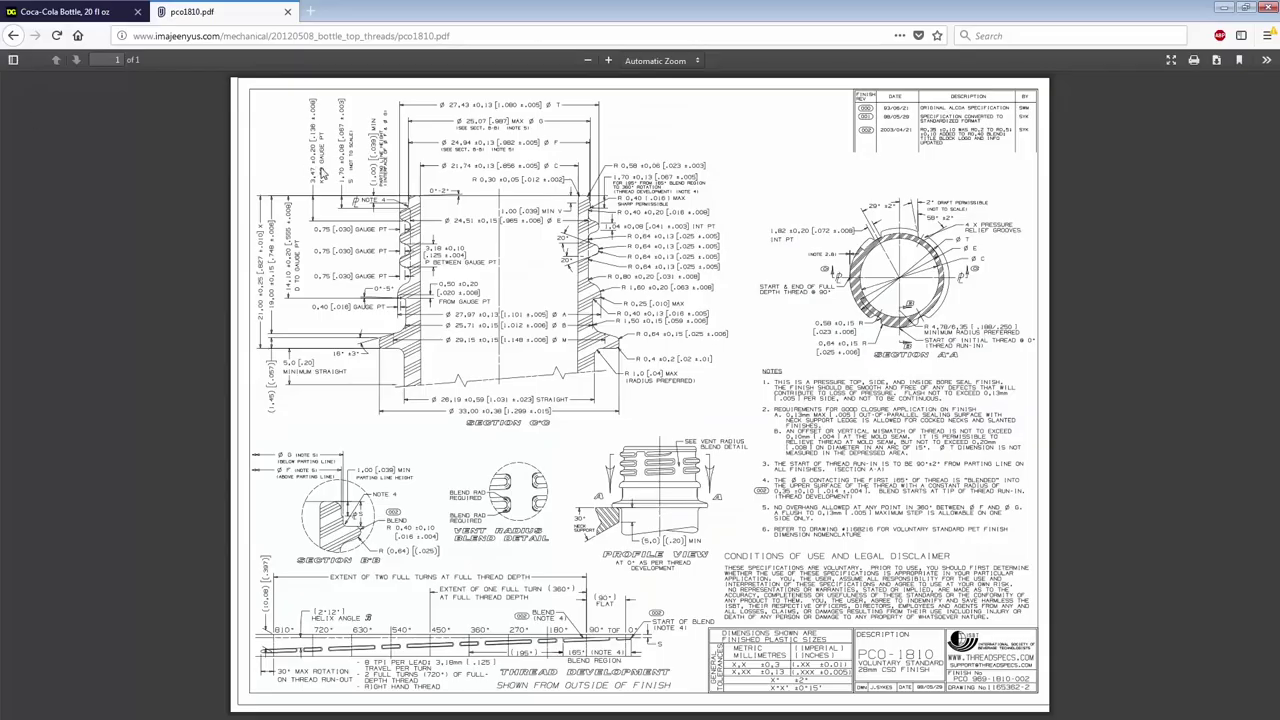
key(alt+Tab)
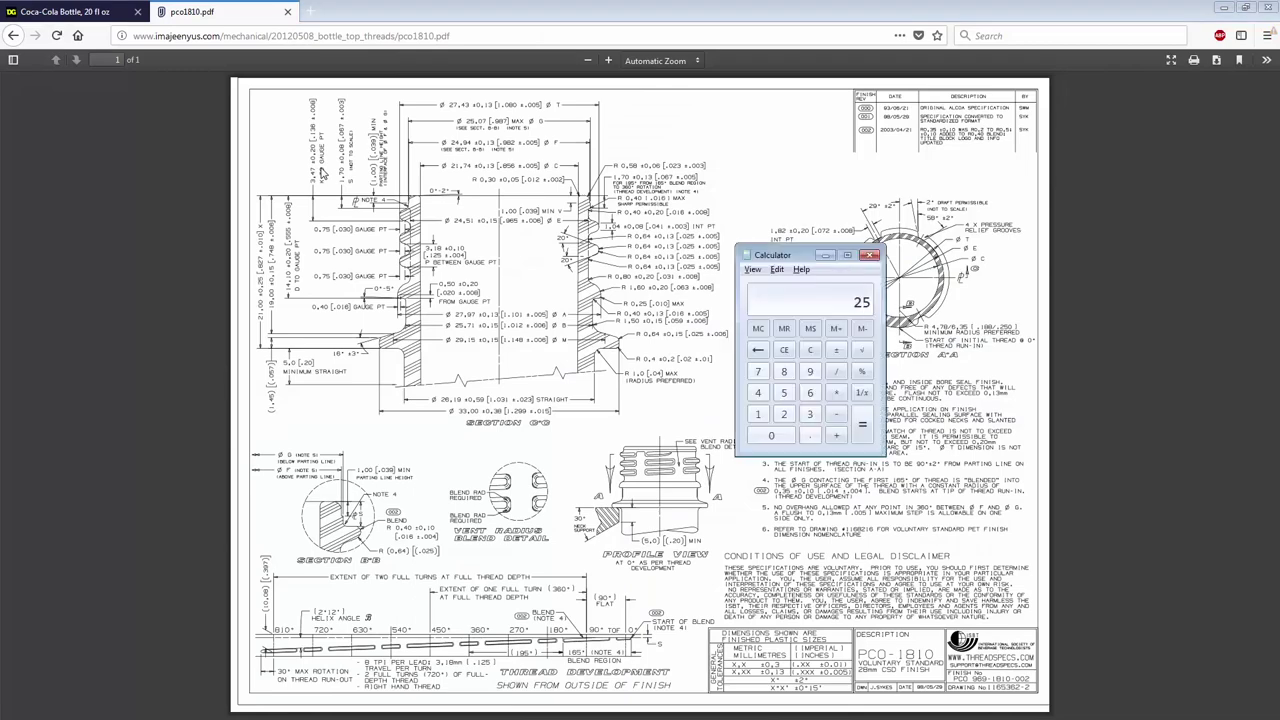
text(25.07)
key(alt+Tab)
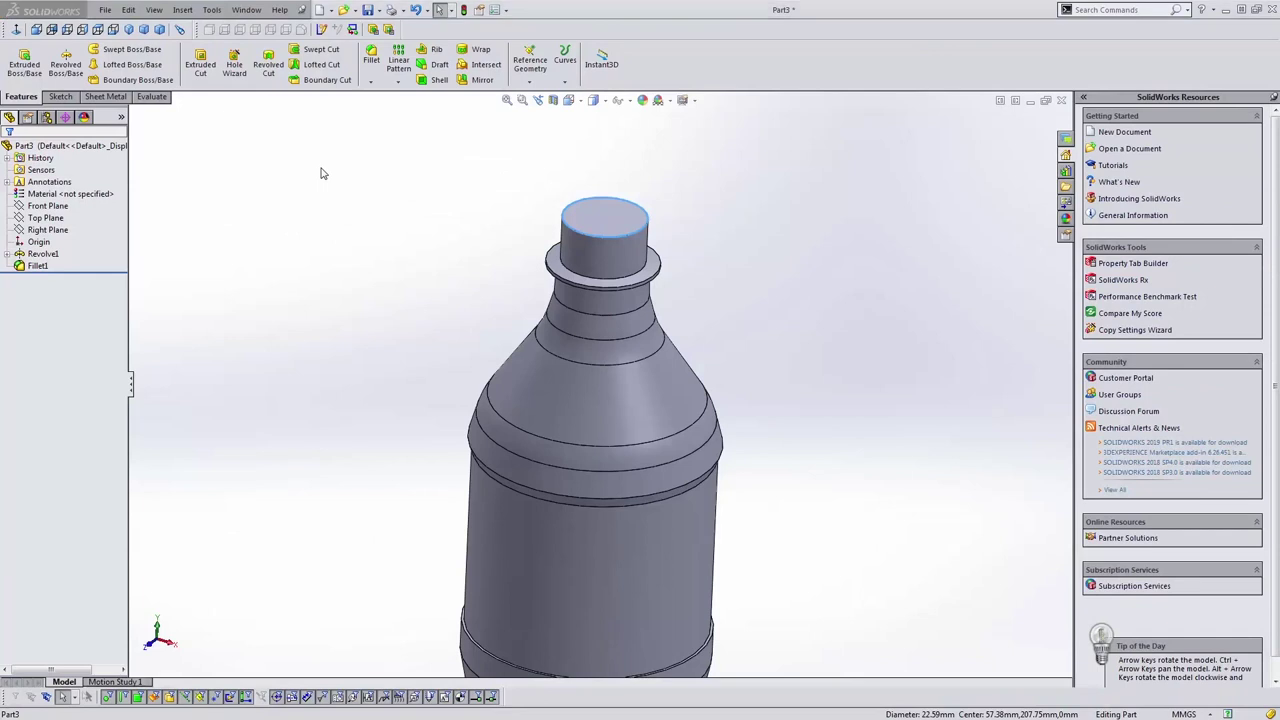
key(alt+Tab)
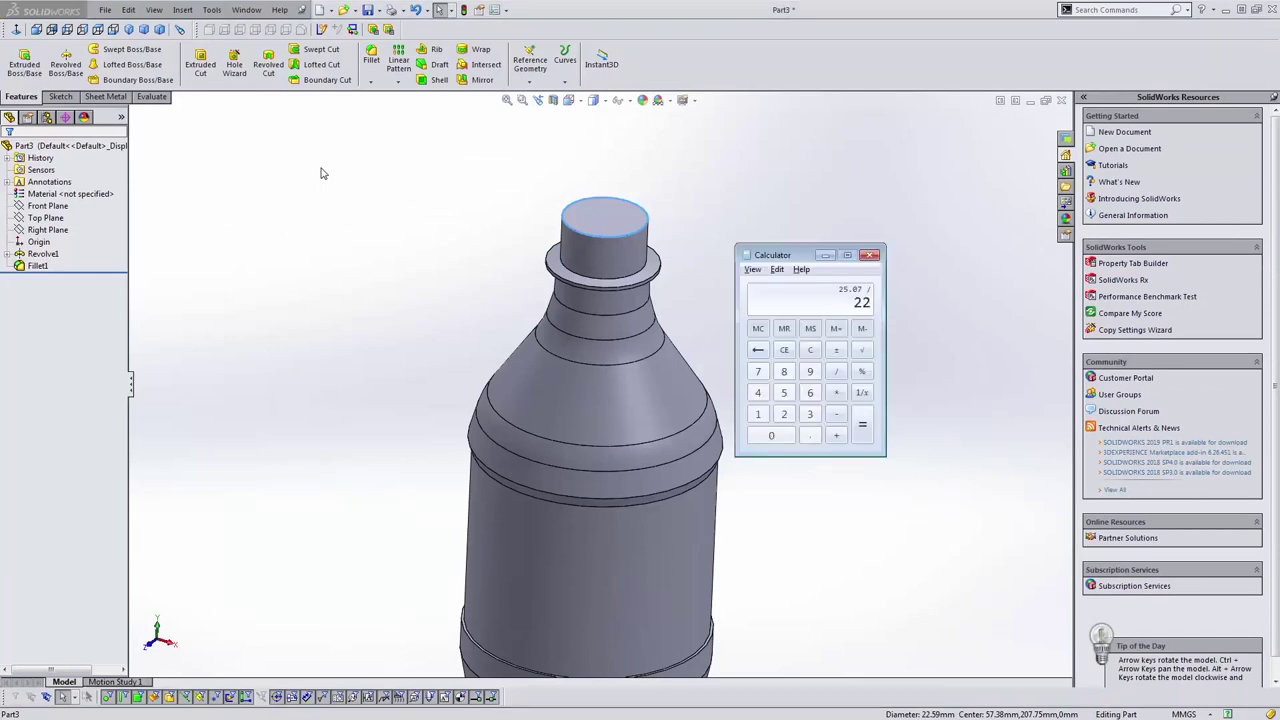
key(Return)
click(395, 277)
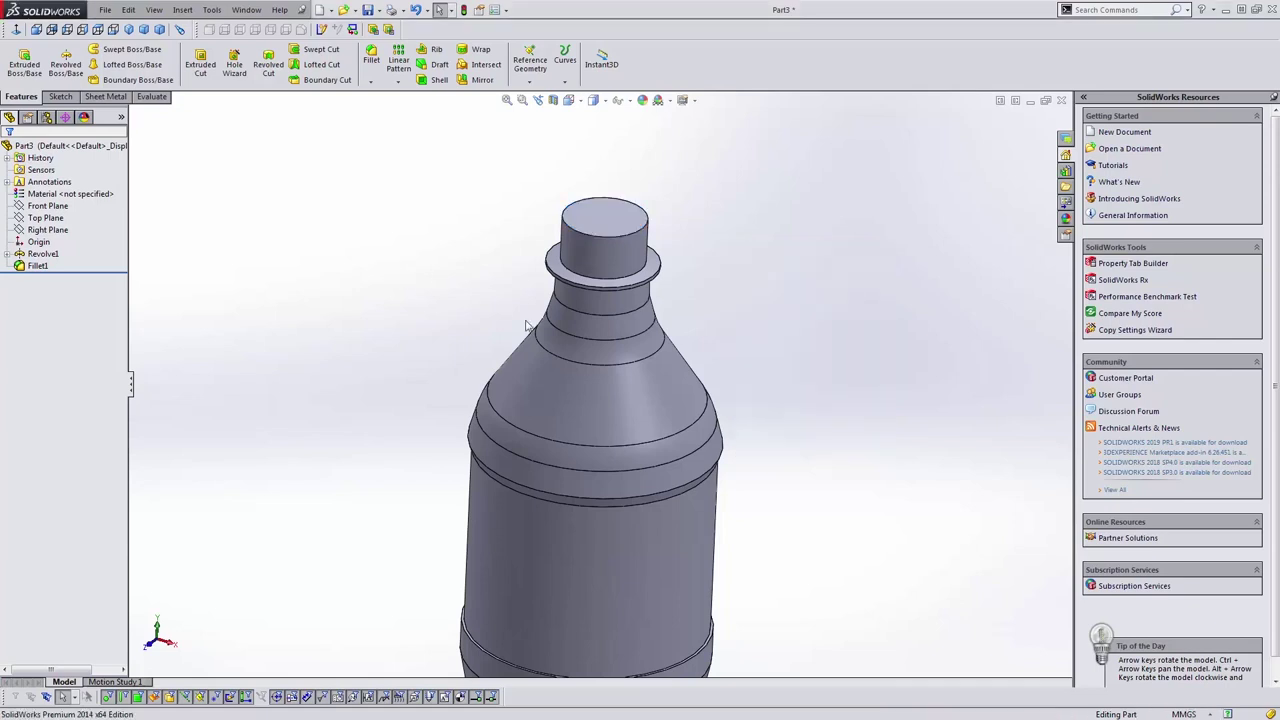
Scale the bottle body uniformly about its centroid by a factor of 1.109.
scroll(578, 445, up, 3)
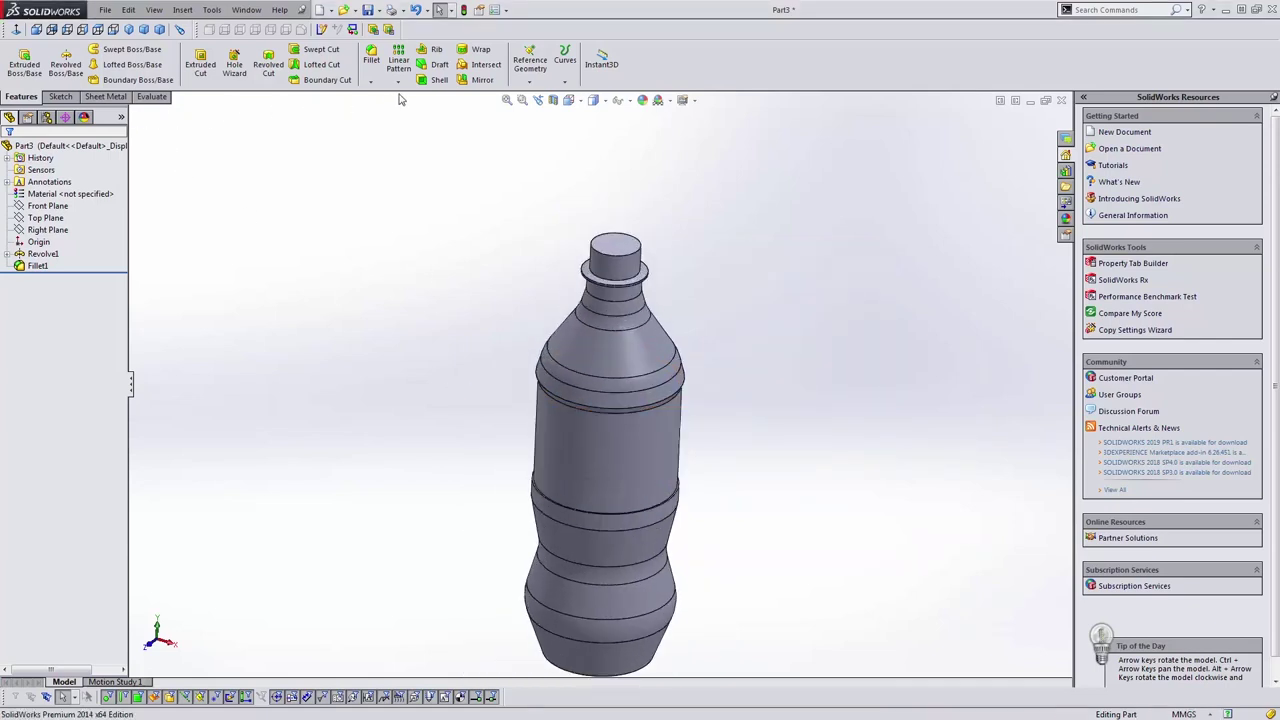
click(210, 10)
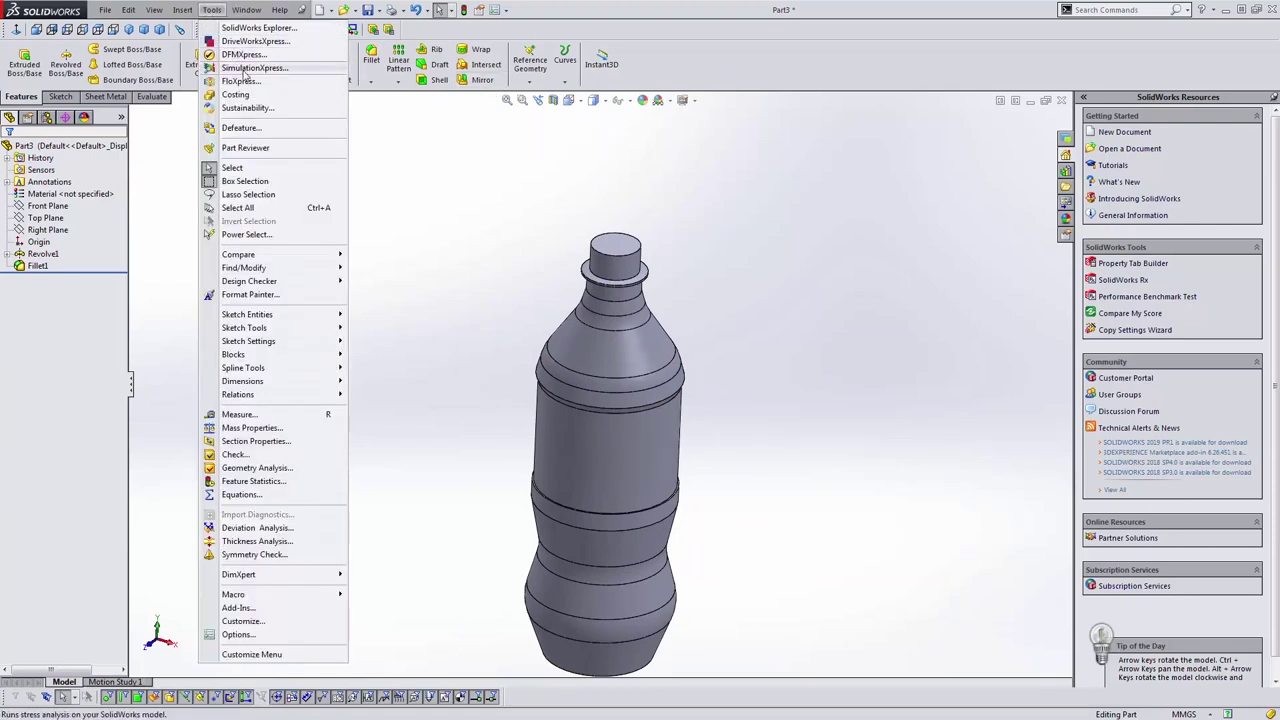
click(183, 10)
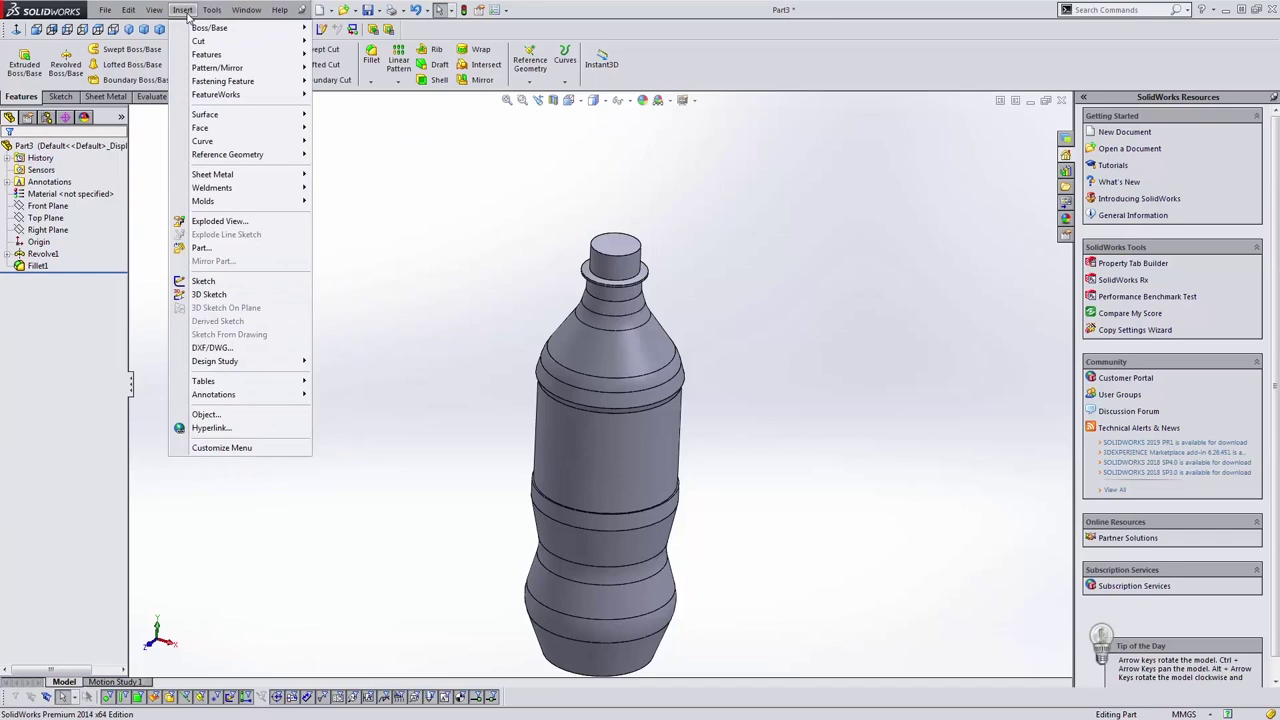
mouse_move(213, 58)
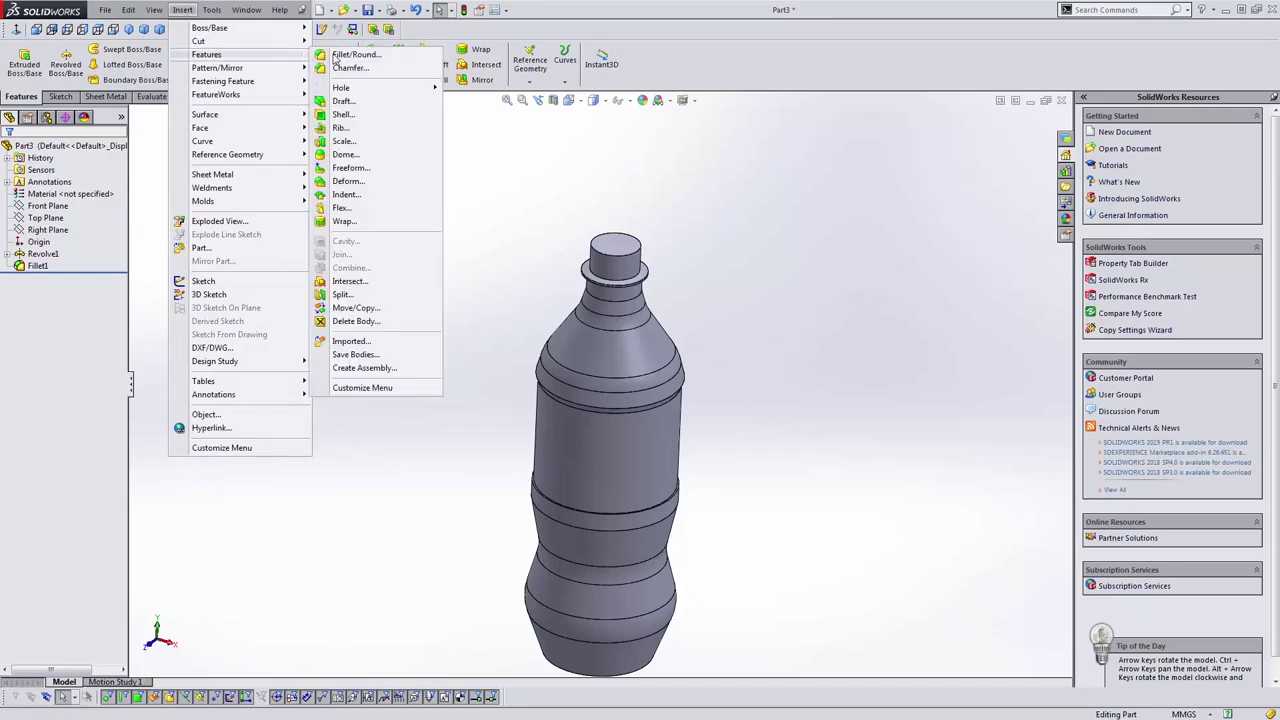
click(355, 141)
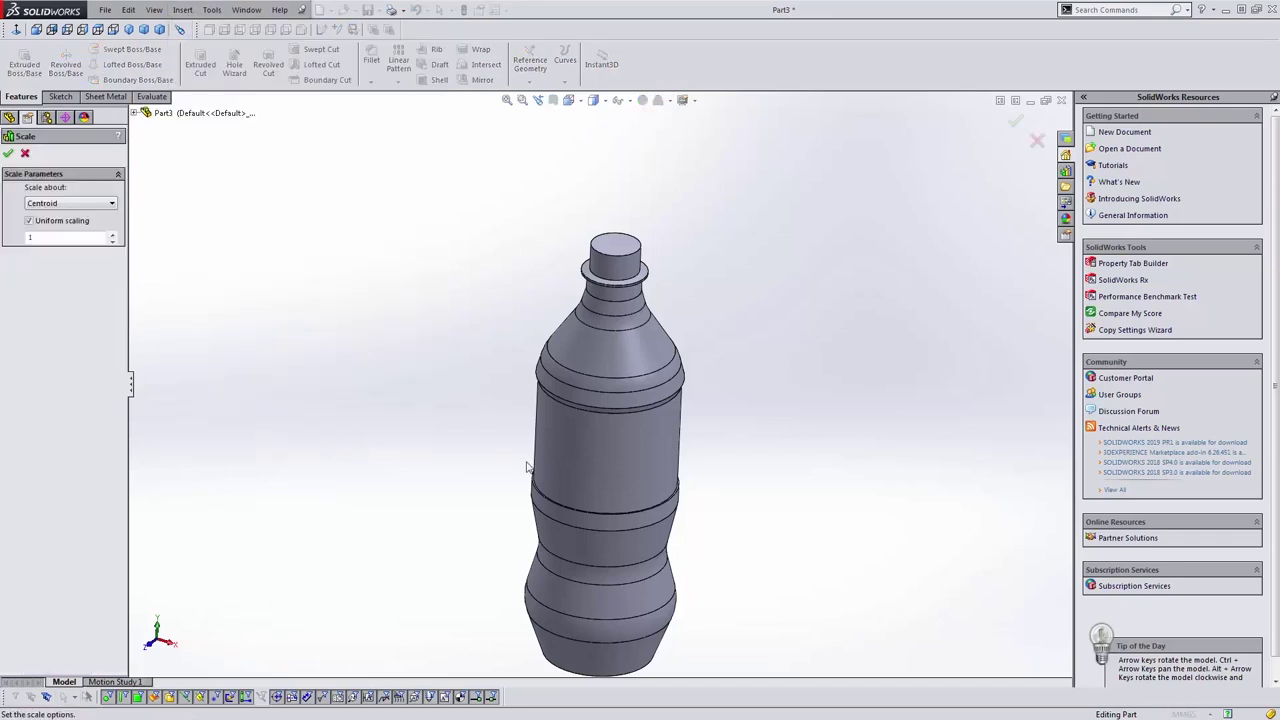
click(578, 472)
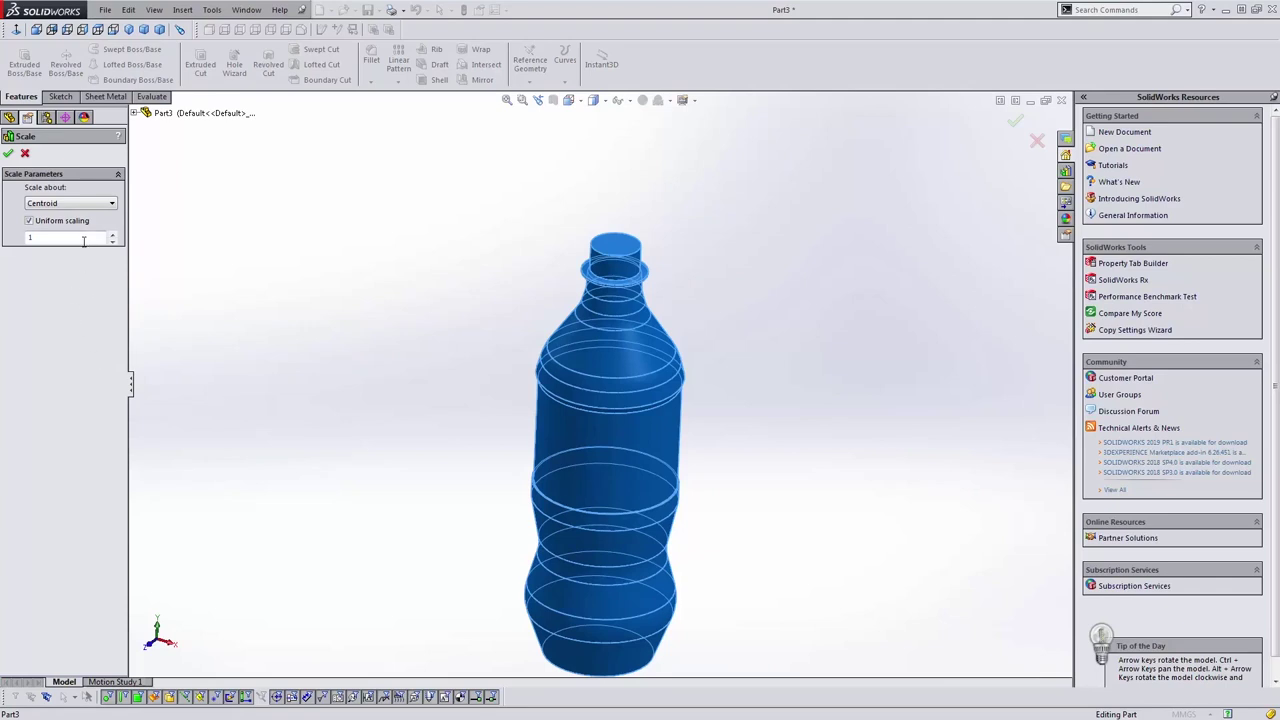
key(alt+Tab)
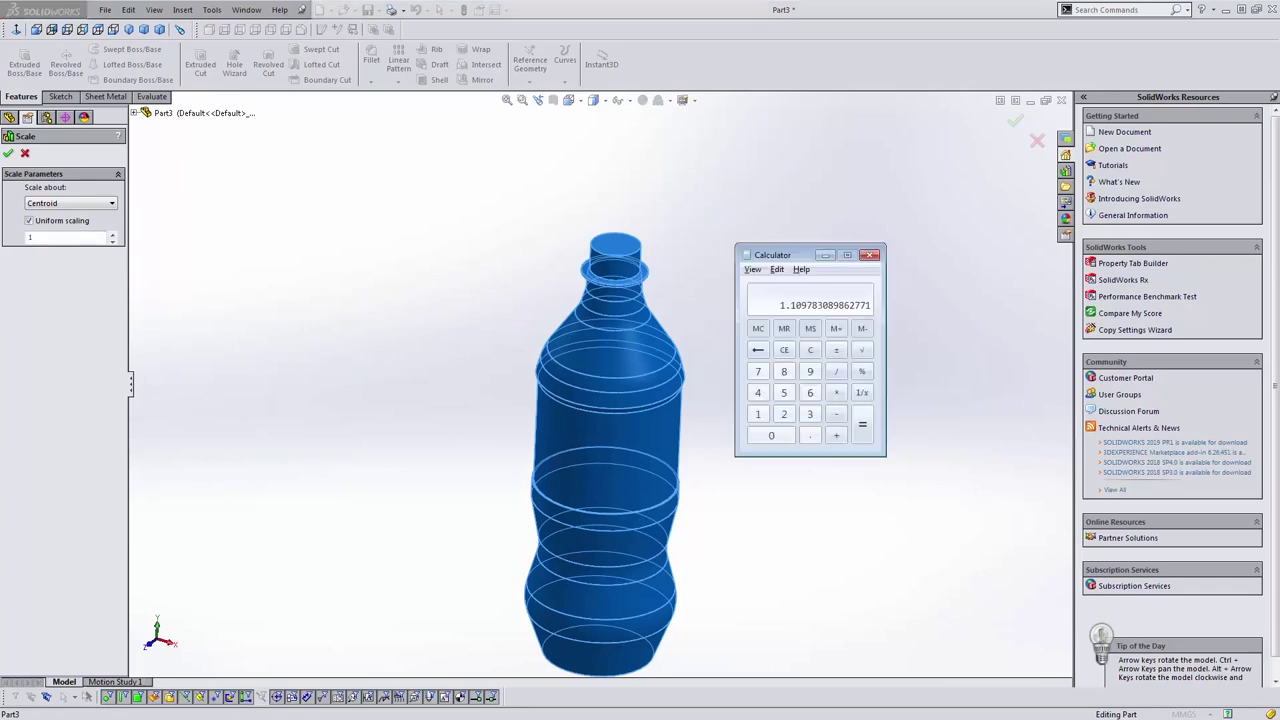
key(alt+Tab)
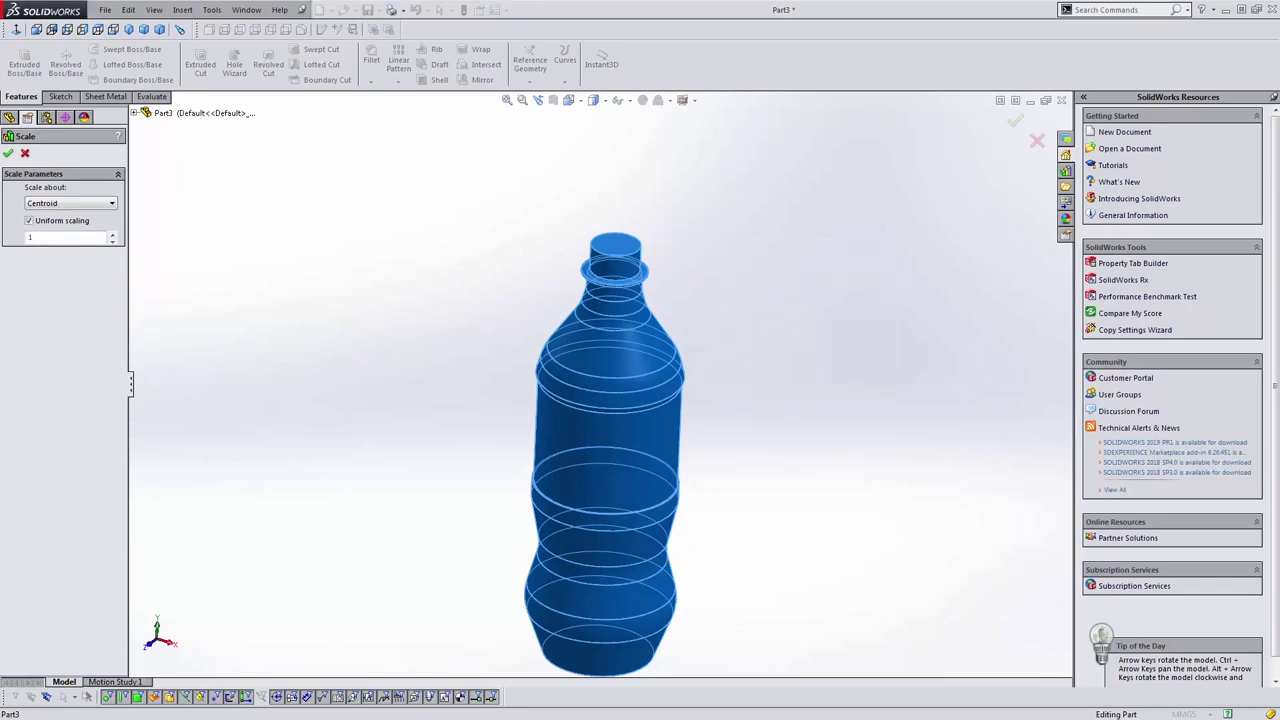
click(69, 236)
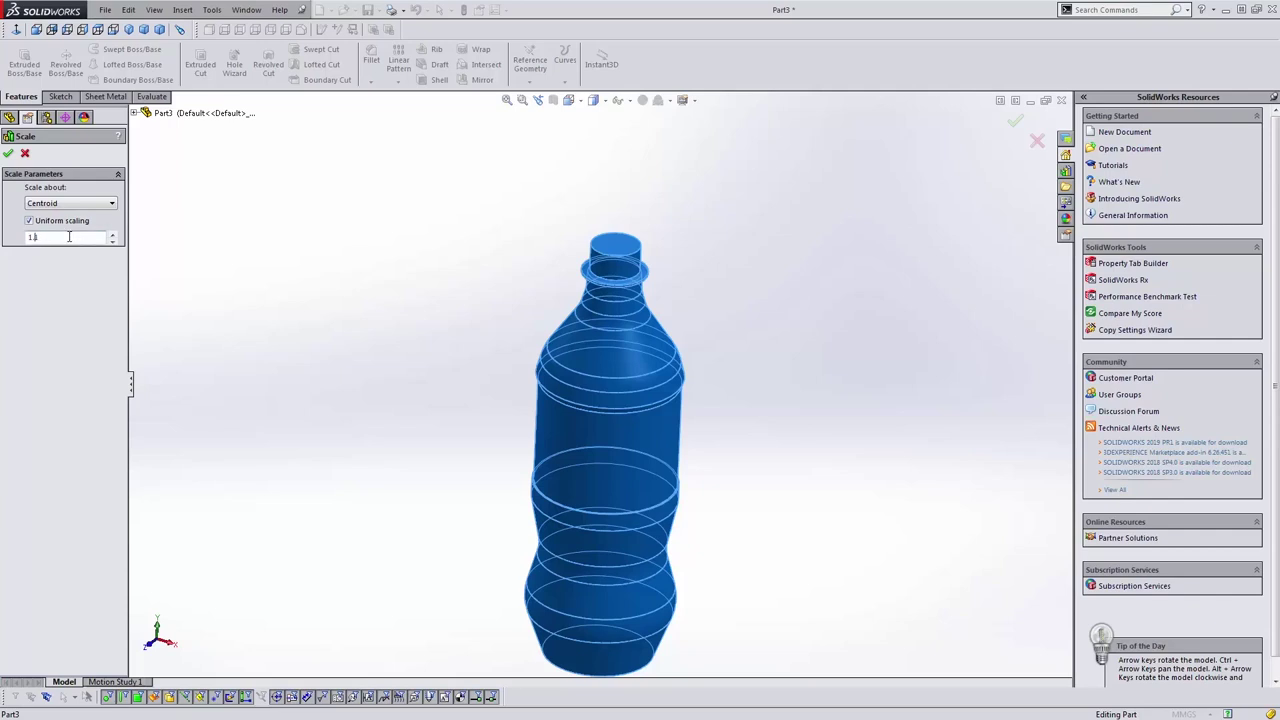
click(68, 205)
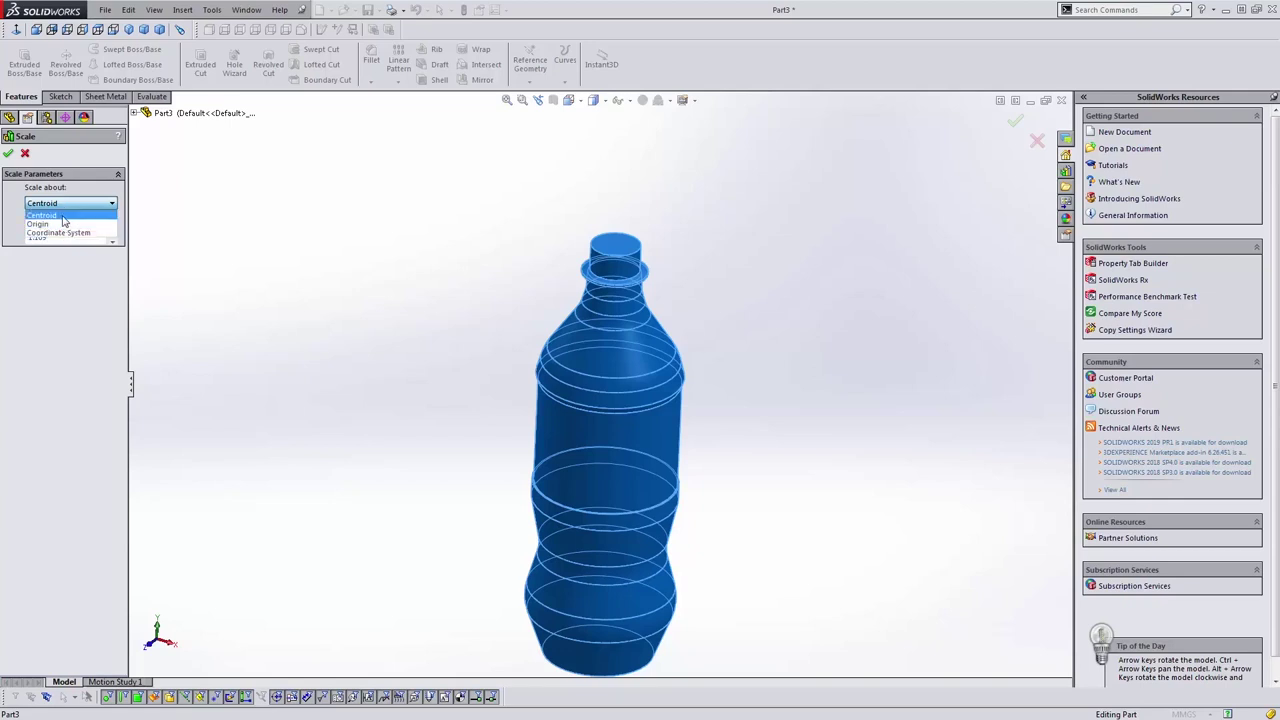
click(62, 216)
click(8, 153)
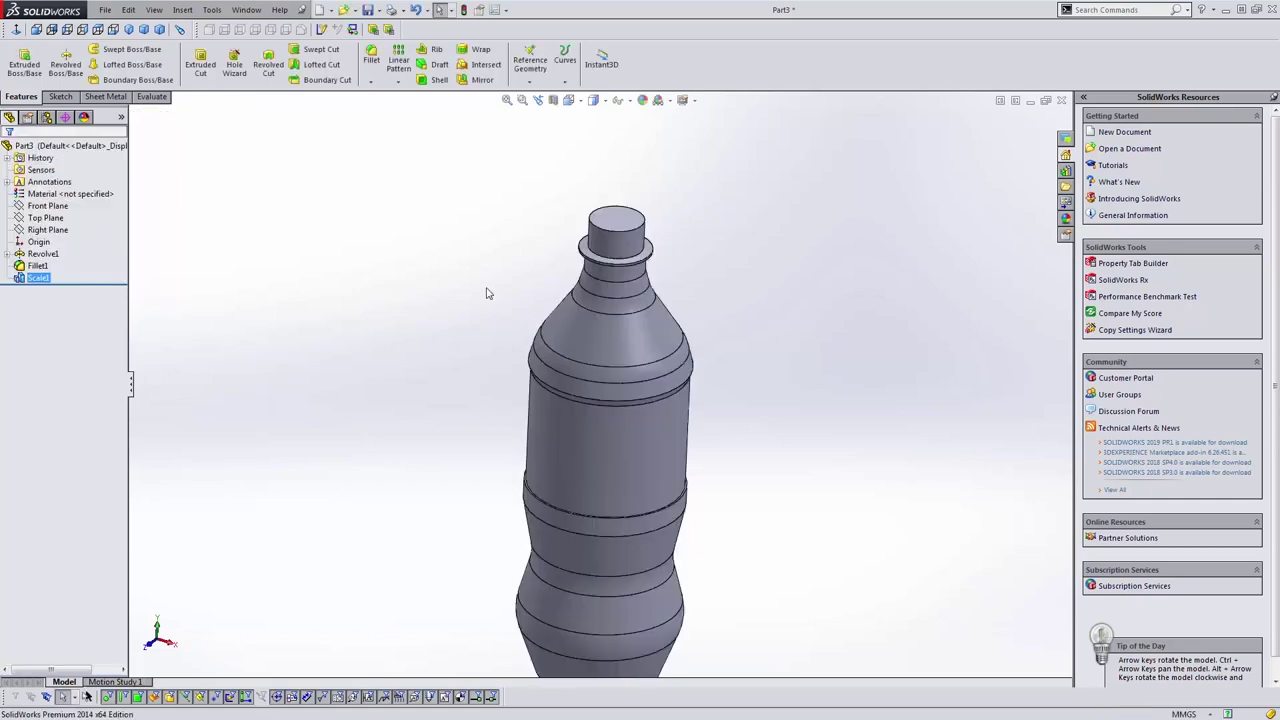
Check the scaled mouth edge's diameter against pco1810.pdf in the browser, and close Calculator.
scroll(459, 289, up, 2)
middle_drag(542, 370, 625, 277)
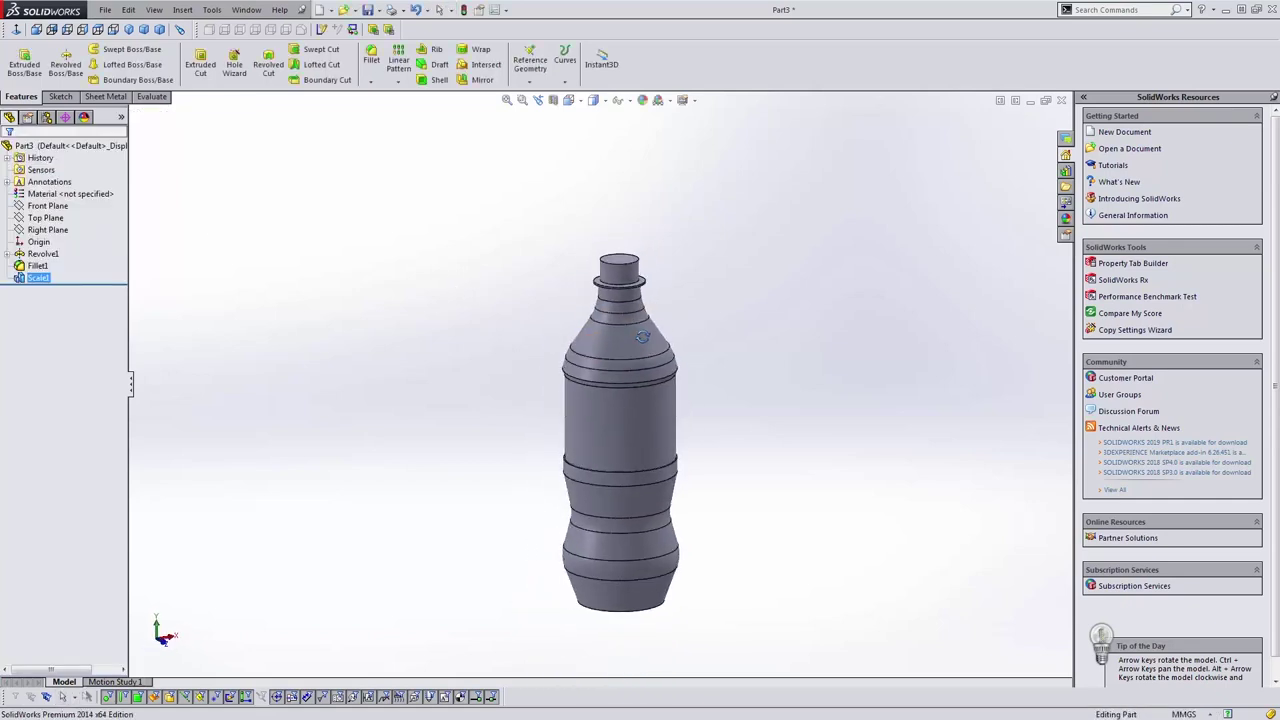
click(622, 264)
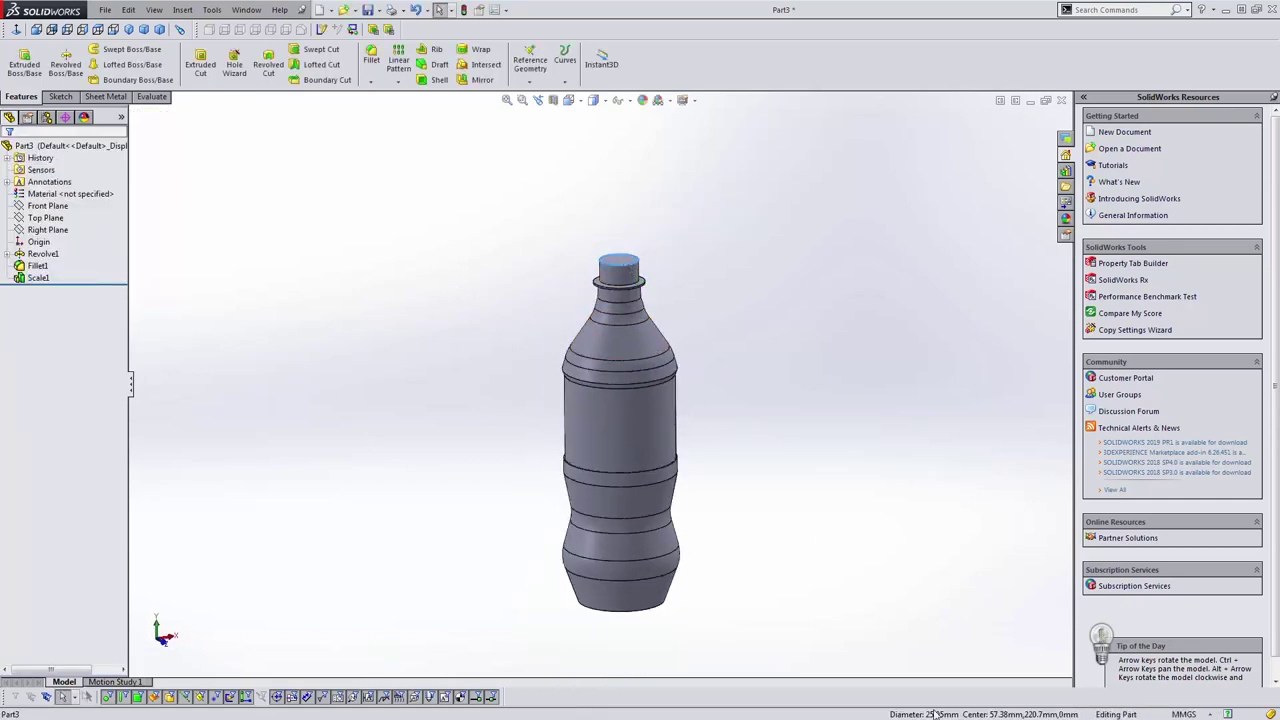
key(alt+Tab)
key(alt+Tab)
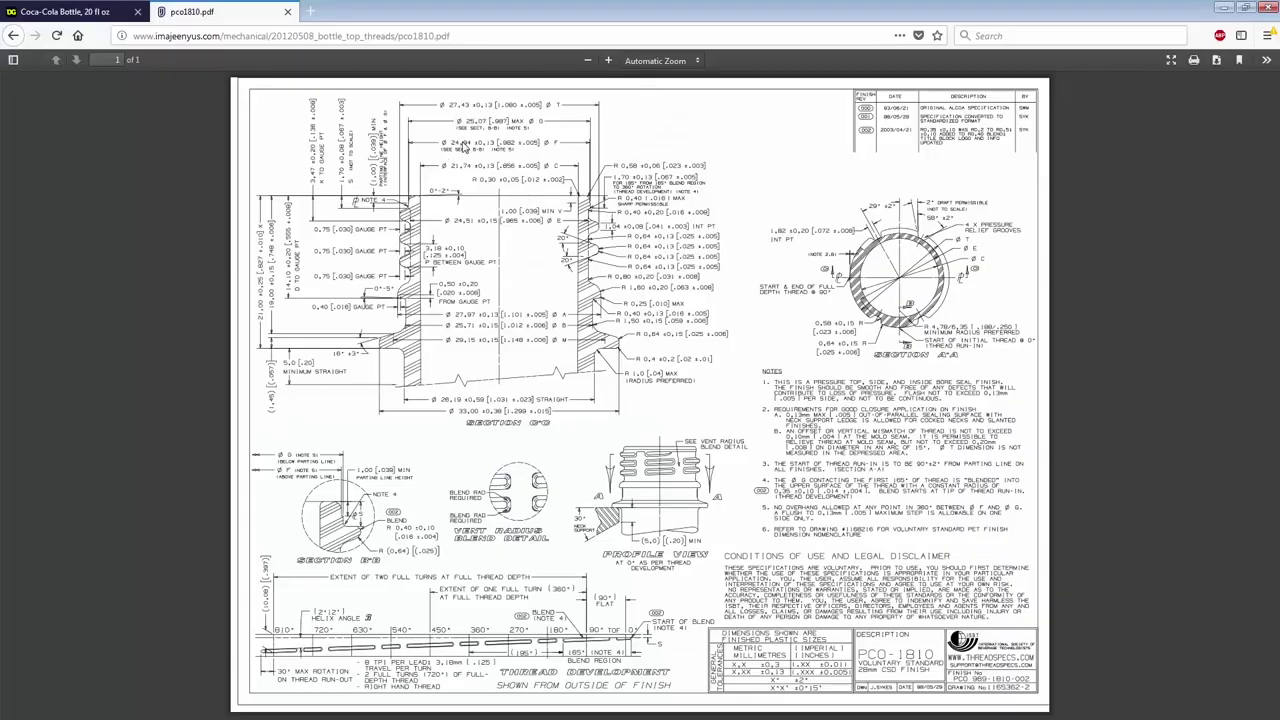
key(alt+Tab)
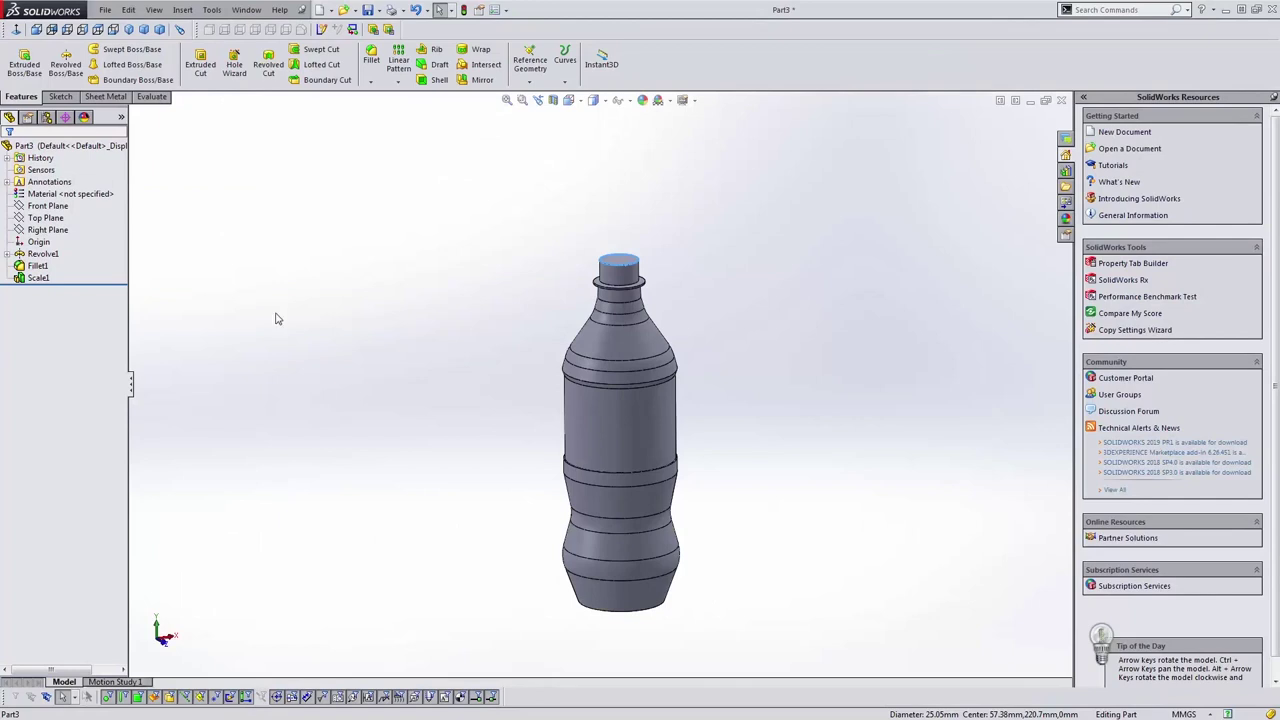
key(alt+Tab)
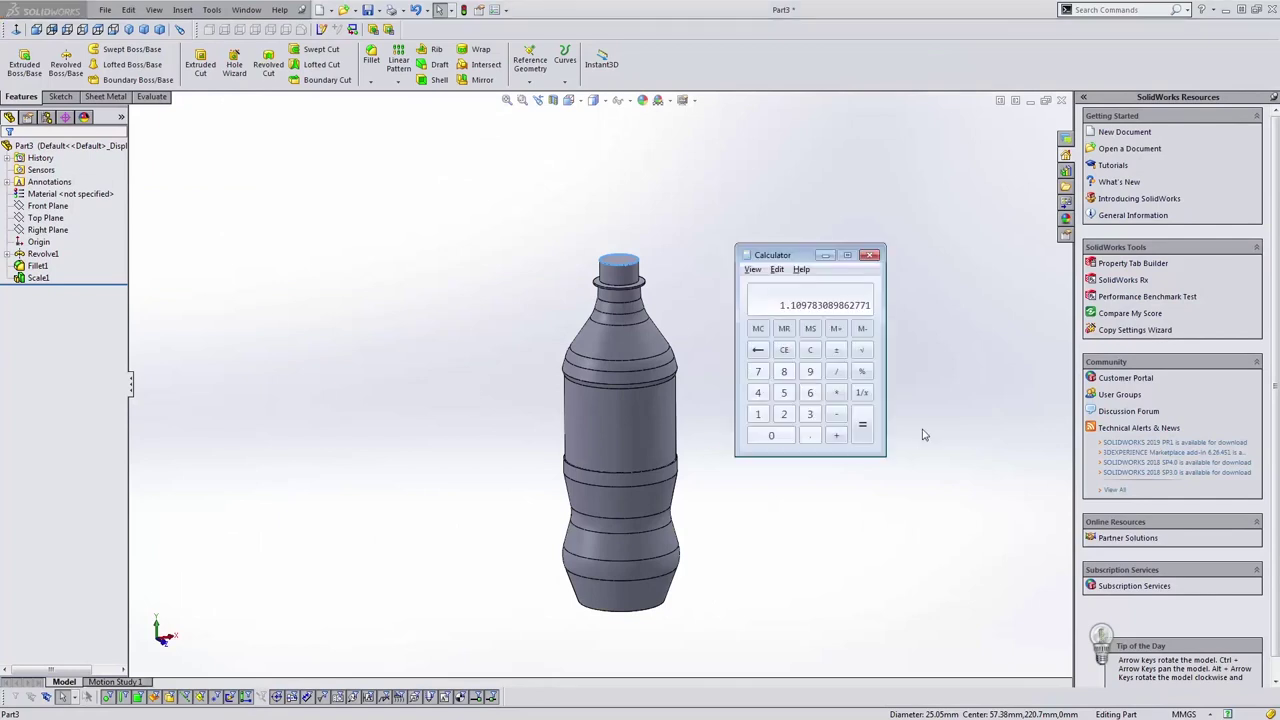
click(870, 256)
middle_drag(857, 266, 560, 400)
Reopen the bottle's Scale feature to review its centre and factor, and accept its current settings.
click(40, 280)
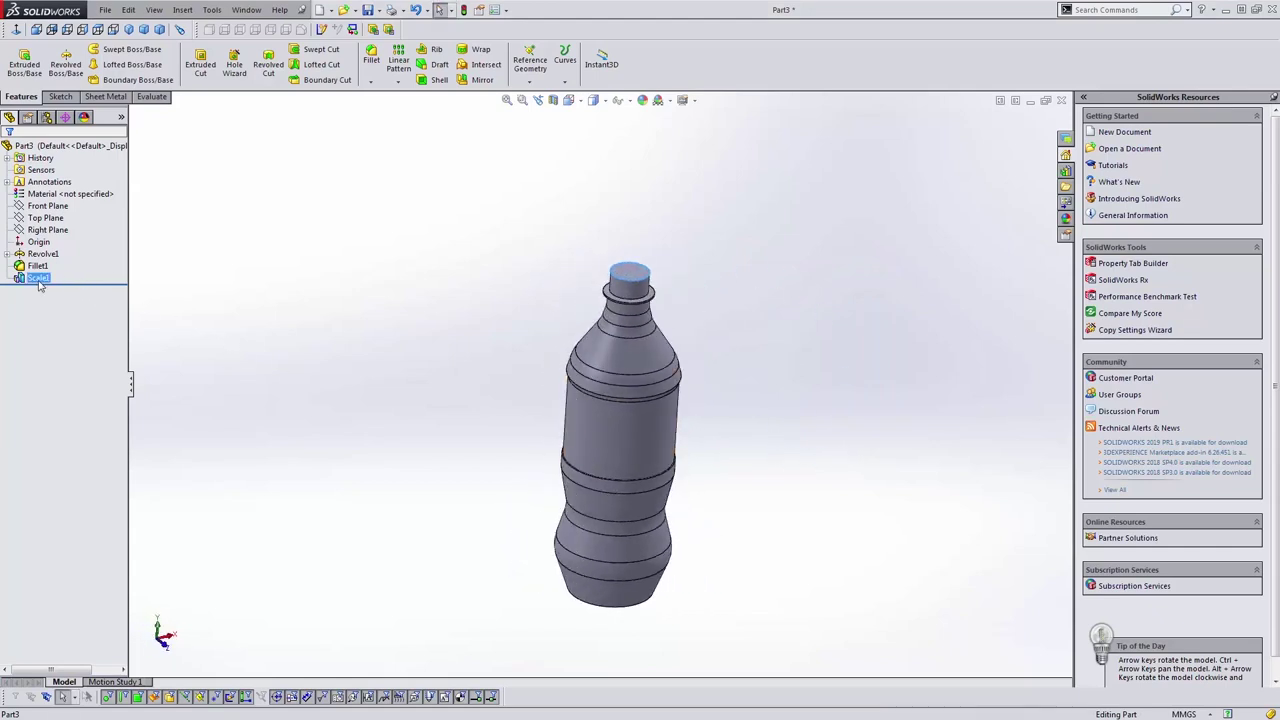
click(34, 279)
right_click(34, 280)
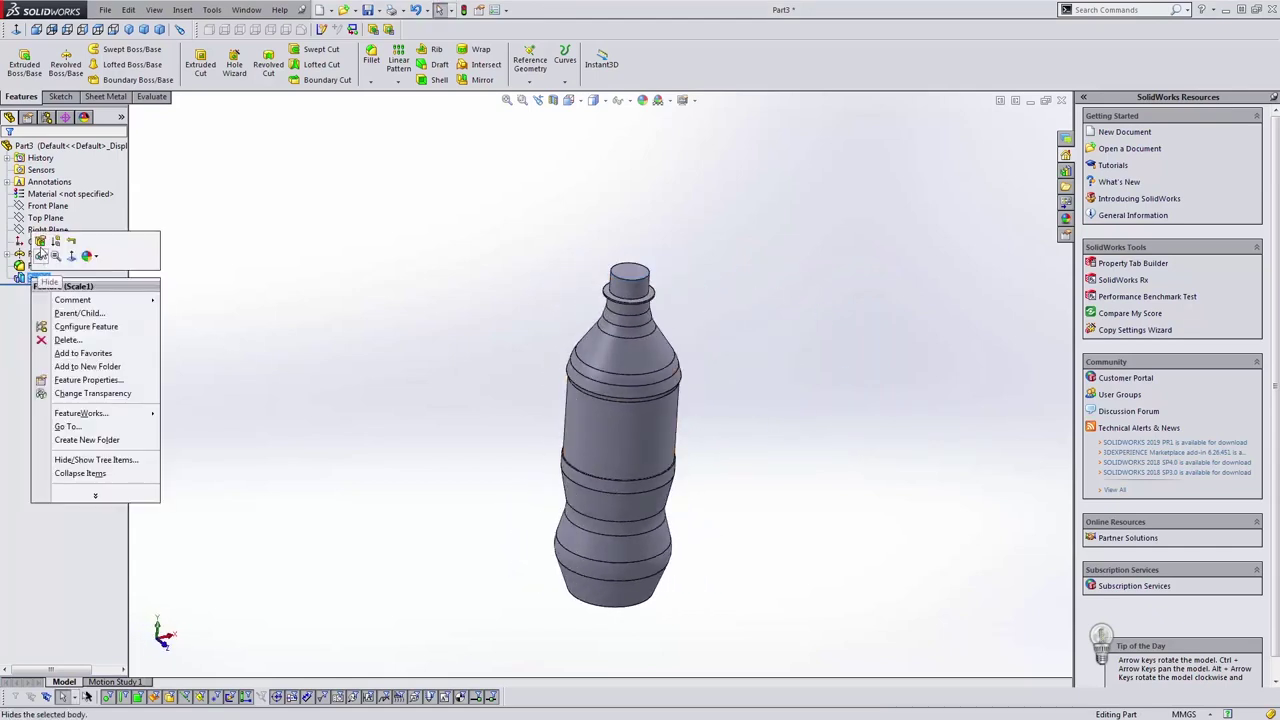
click(40, 242)
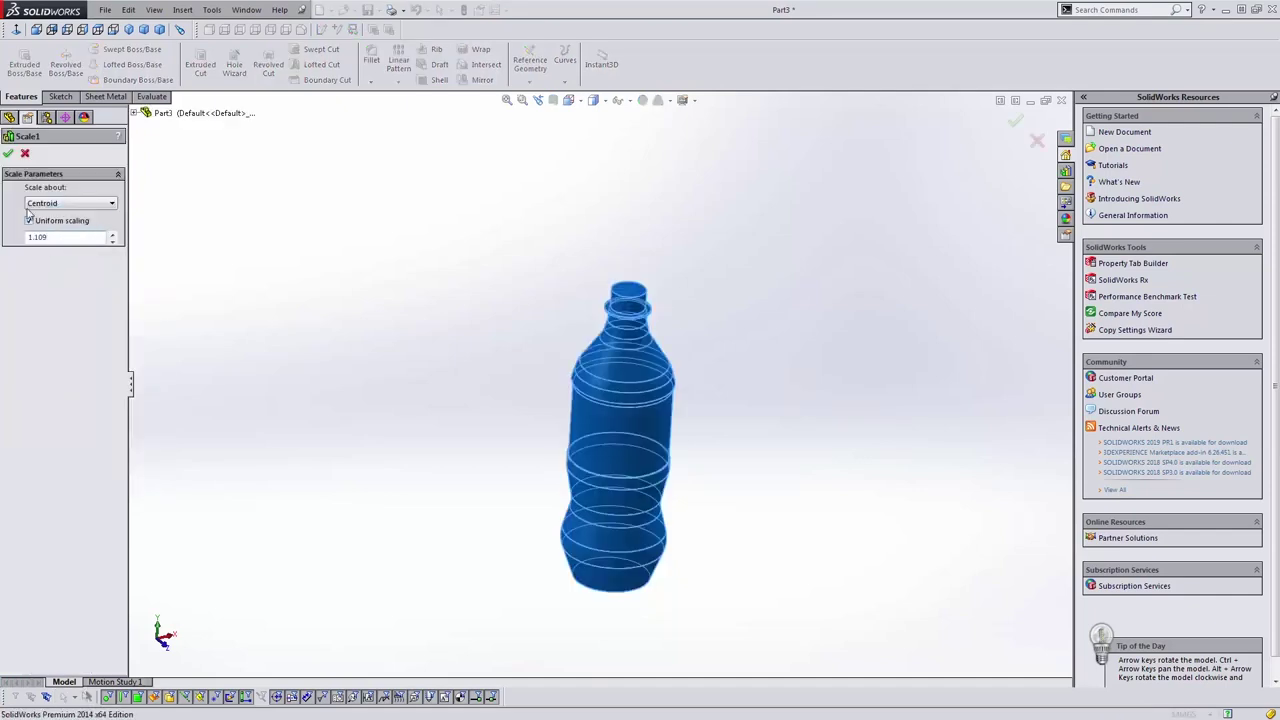
click(9, 154)
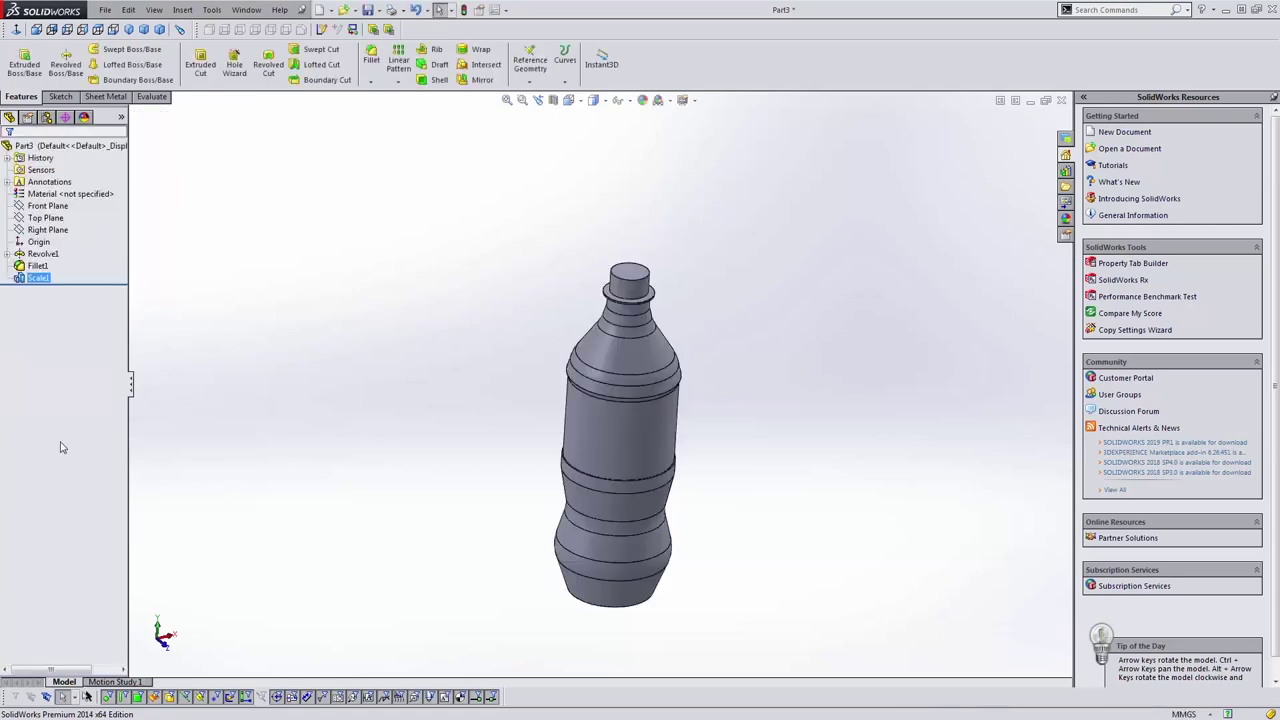